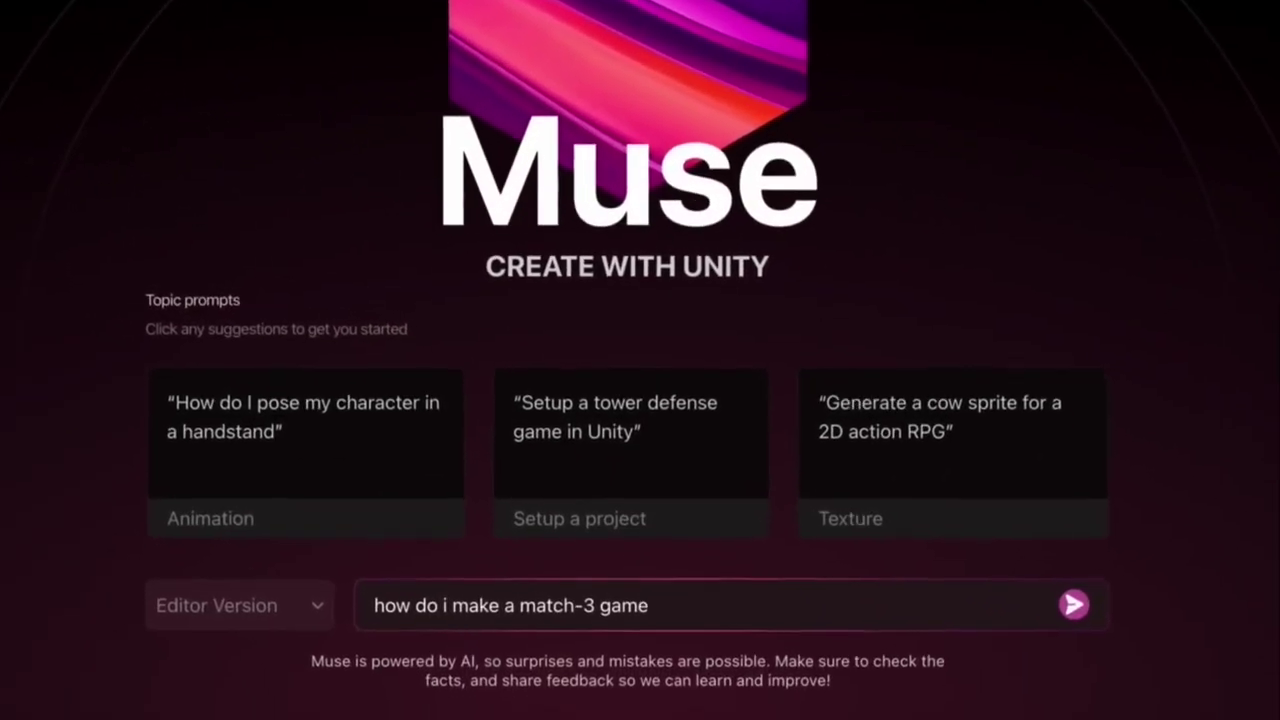
Submit the match-3 question, then ask Muse 'how do i create a sprite and rotate it'
{"action": "key", "text": "Return"}
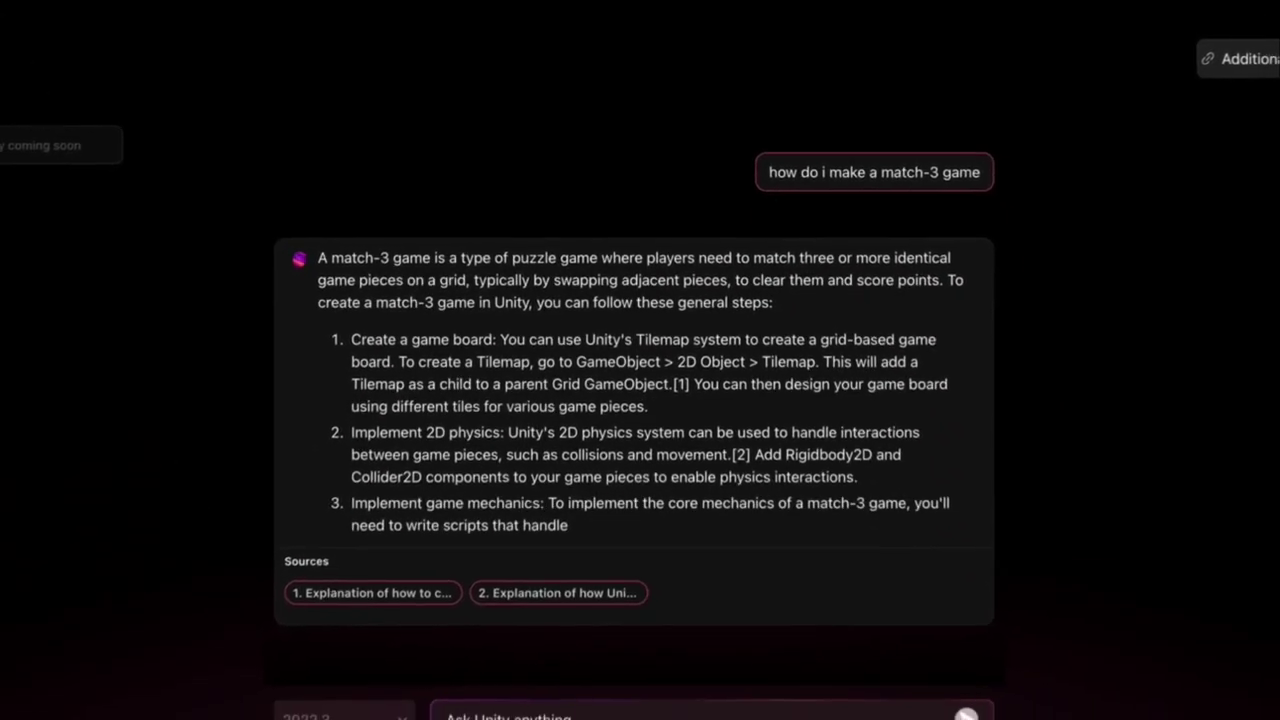
{"action": "type", "text": "how do i create a sprite and rotate it"}
{"action": "key", "text": "Return"}
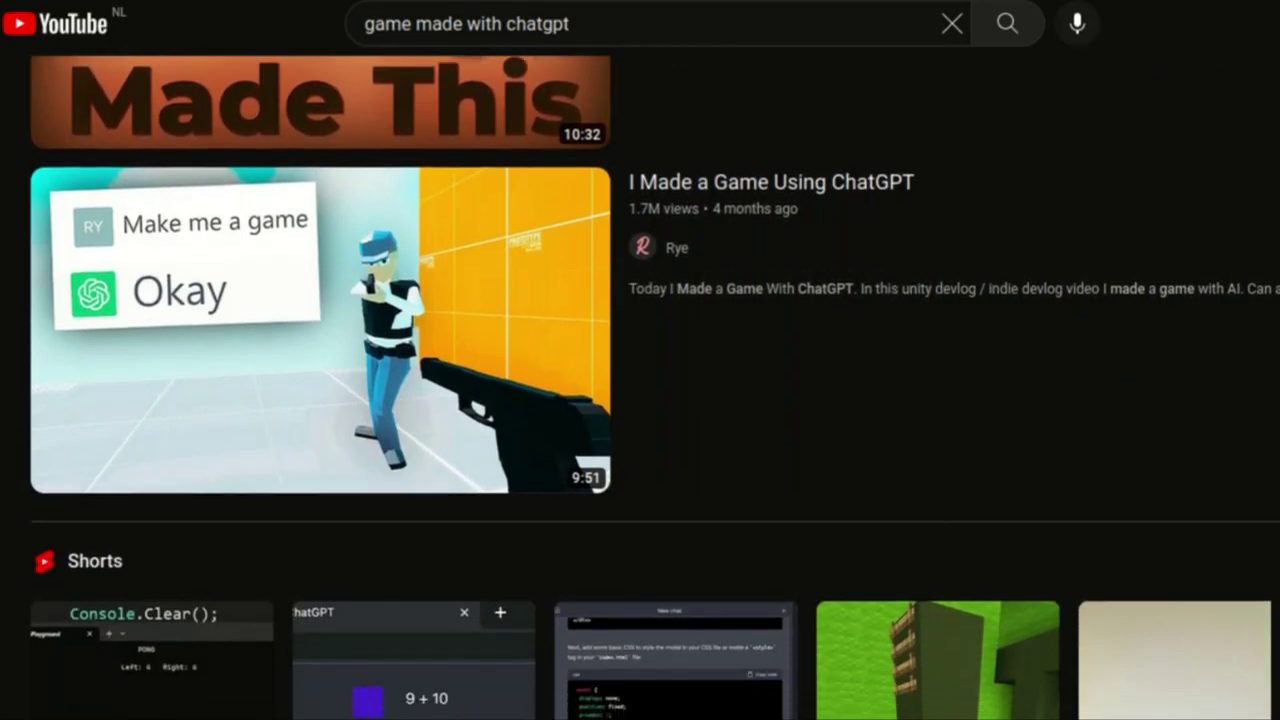
Scroll down the 'game made with chatgpt' results to the videos of AI-made games
{"action": "scroll", "coordinate": [640, 400], "scroll_direction": "down", "scroll_amount": 3}
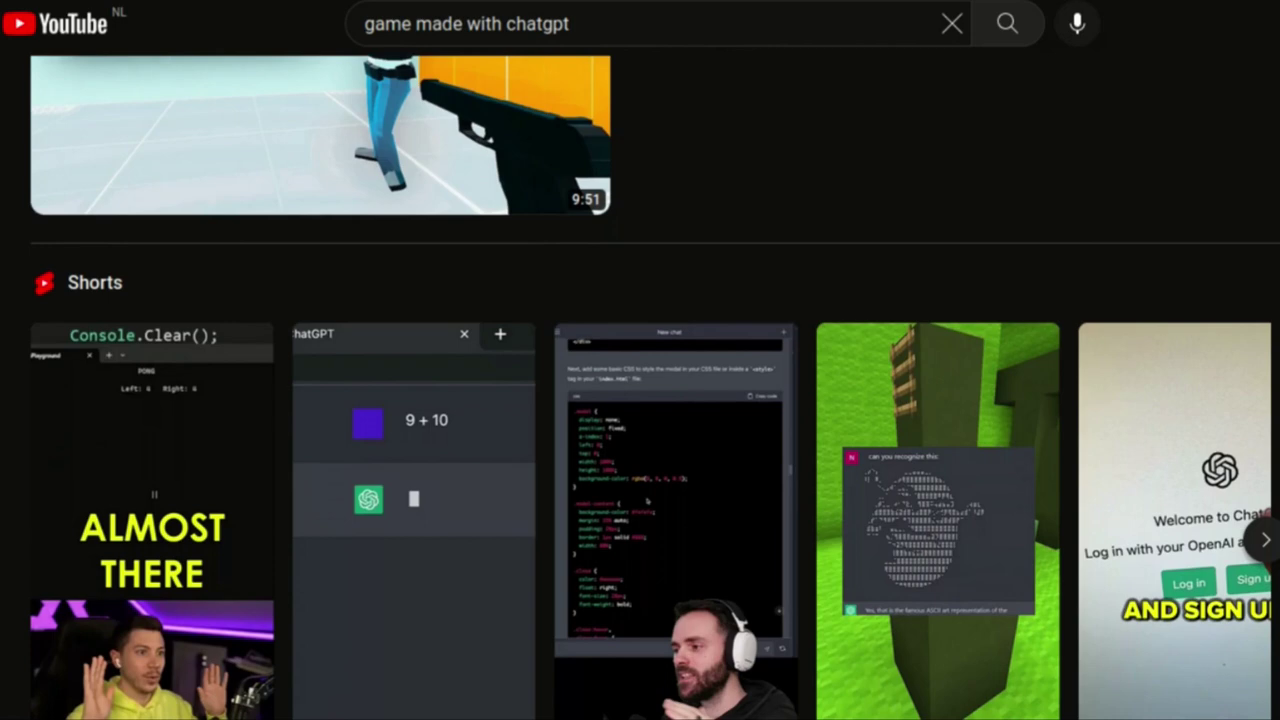
{"action": "scroll", "coordinate": [640, 400], "scroll_direction": "down", "scroll_amount": 3}
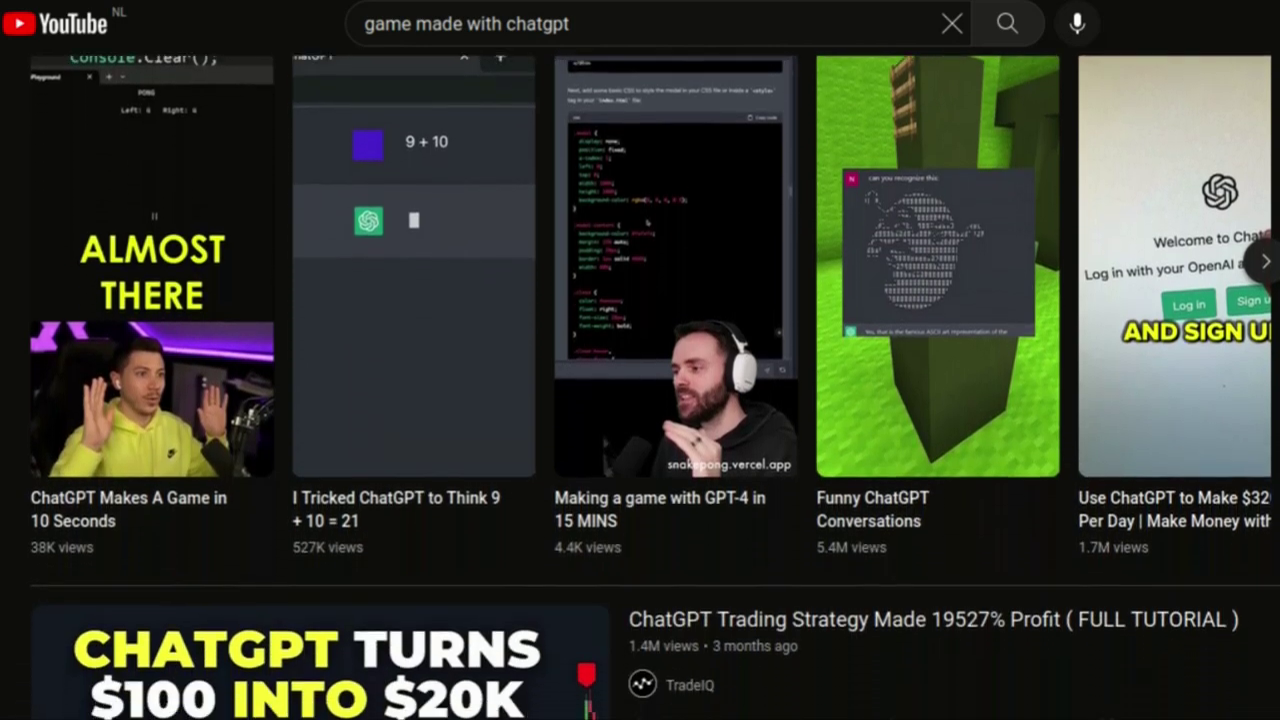
{"action": "scroll", "coordinate": [640, 400], "scroll_direction": "down", "scroll_amount": 3}
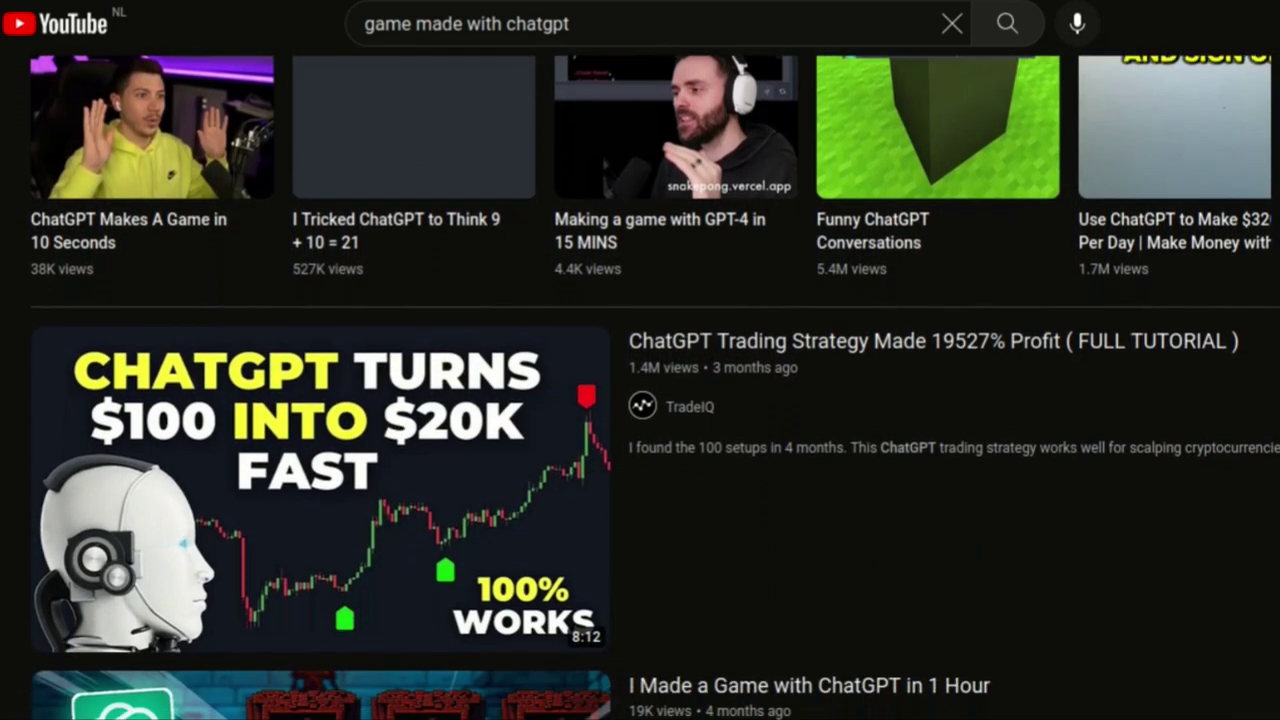
{"action": "scroll", "coordinate": [640, 400], "scroll_direction": "down", "scroll_amount": 3}
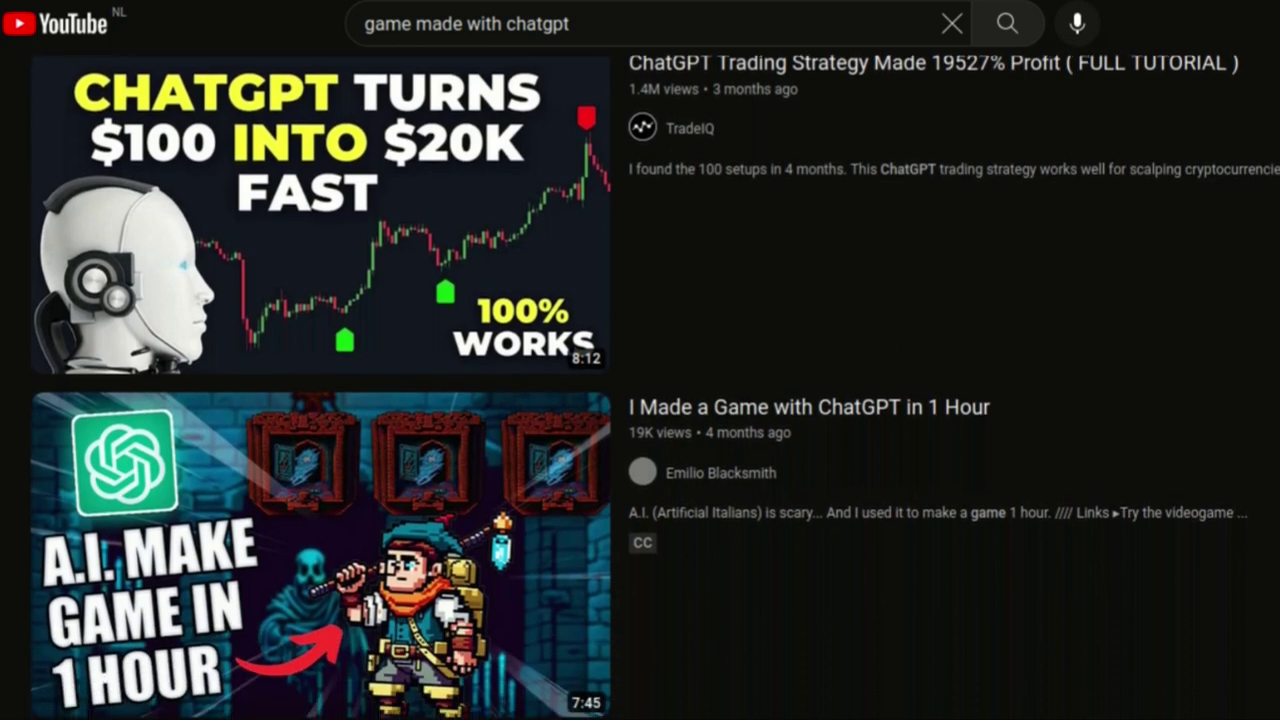
{"action": "scroll", "coordinate": [640, 400], "scroll_direction": "down", "scroll_amount": 3}
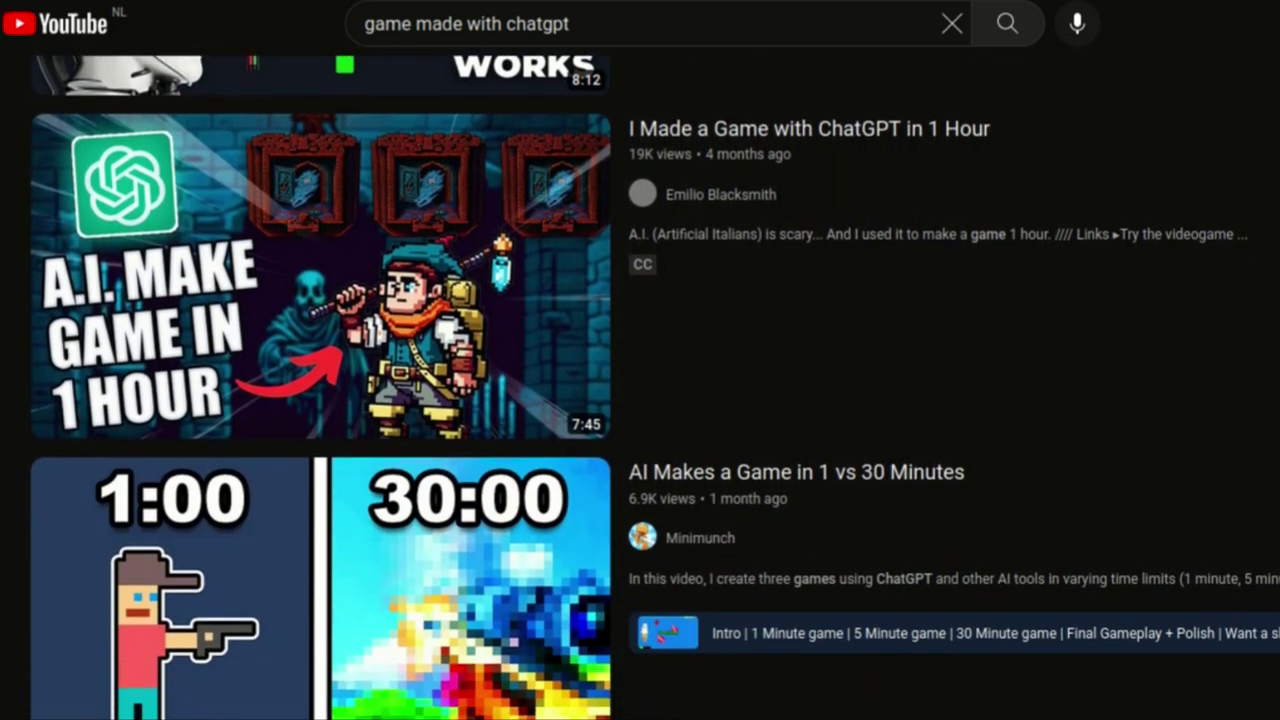
{"action": "scroll", "coordinate": [640, 400], "scroll_direction": "down", "scroll_amount": 3}
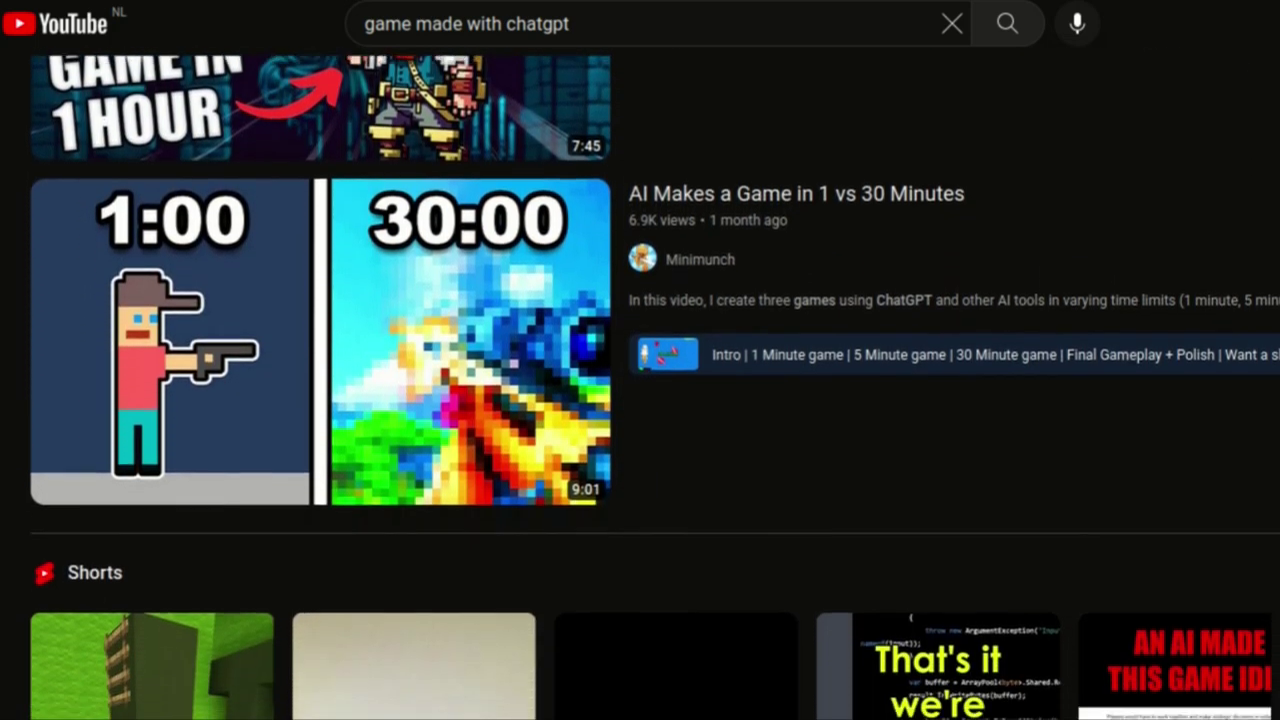
{"action": "scroll", "coordinate": [640, 400], "scroll_direction": "down", "scroll_amount": 1}
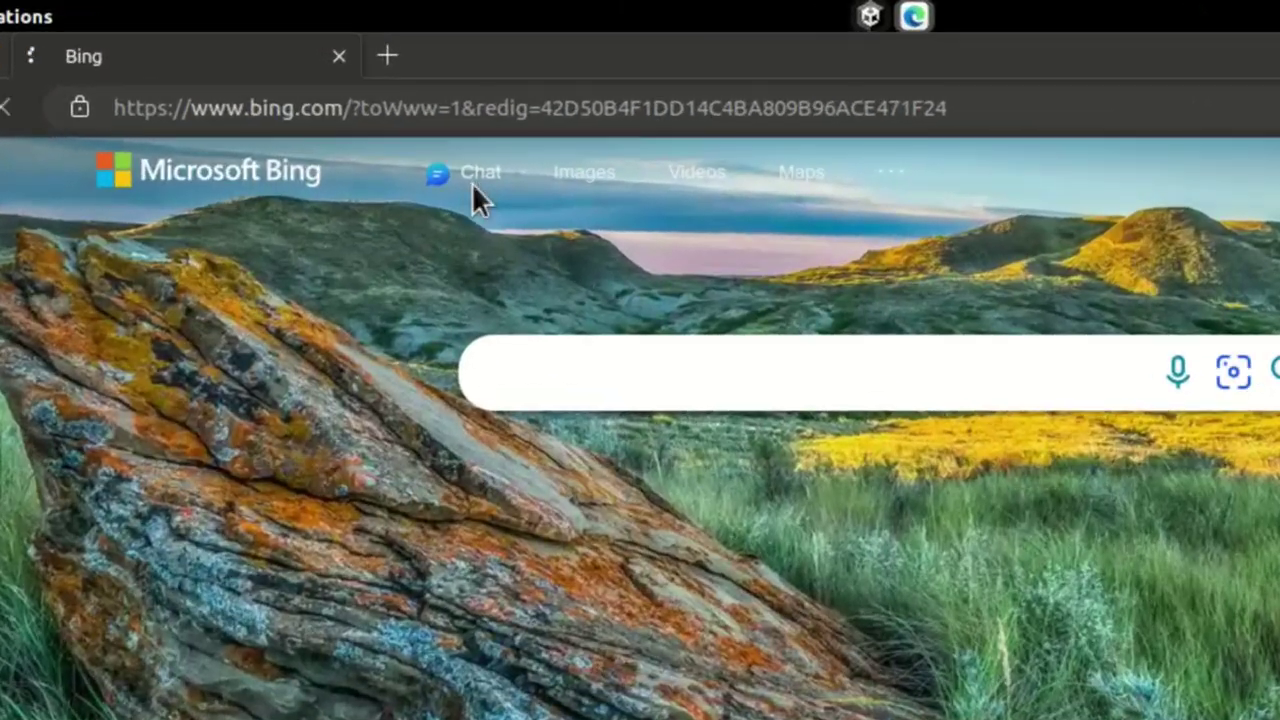
Open Bing Chat from the Bing home page's top navigation
{"action": "left_click", "coordinate": [474, 182]}
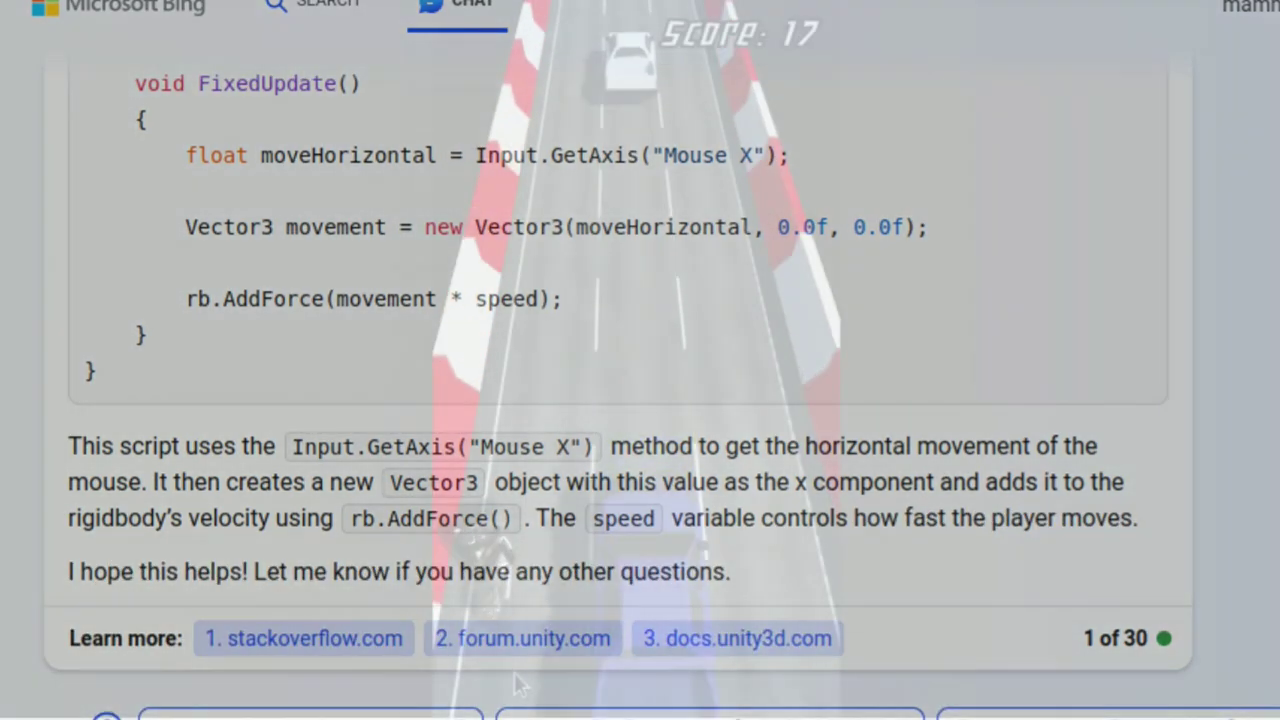
Play the finished biker demo, steering right past traffic, and rotate the model preview
{"action": "scroll", "coordinate": [640, 300], "scroll_direction": "up", "scroll_amount": 5}
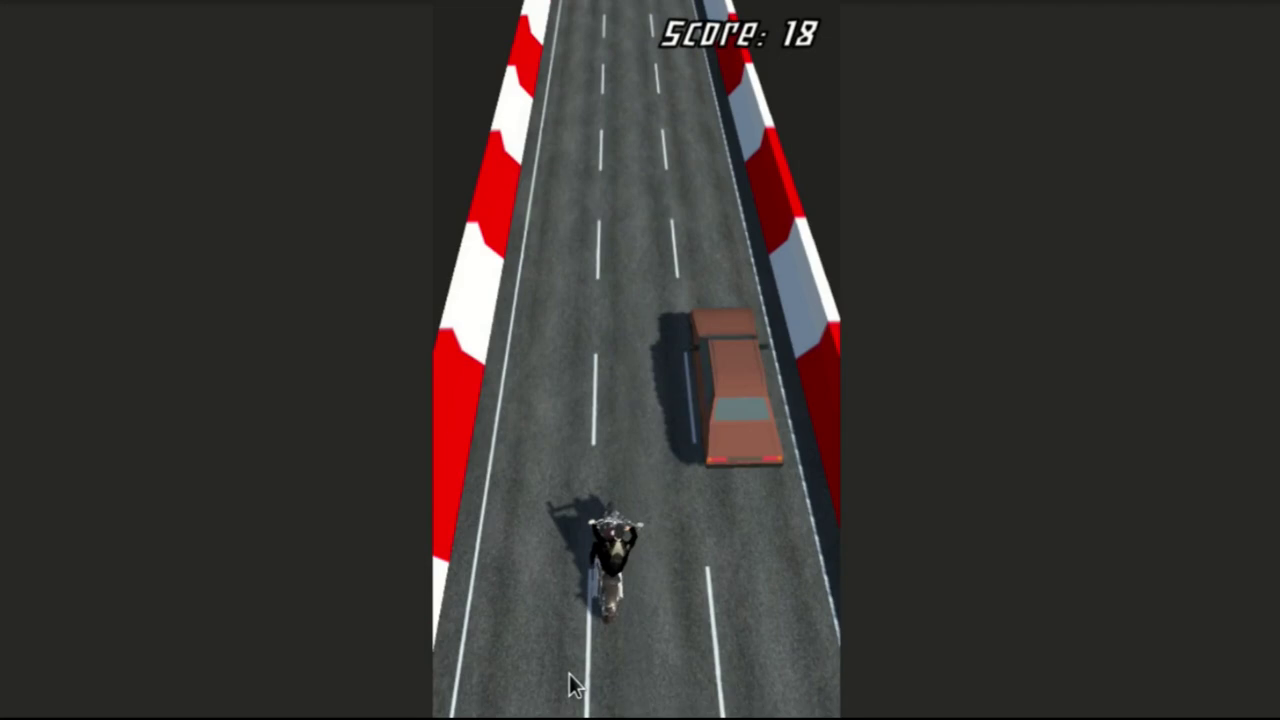
{"action": "mouse_move", "coordinate": [570, 686]}
{"action": "left_mouse_down"}
{"action": "mouse_move", "coordinate": [615, 686]}
{"action": "mouse_move", "coordinate": [543, 674]}
{"action": "mouse_move", "coordinate": [571, 677]}
{"action": "left_mouse_up"}
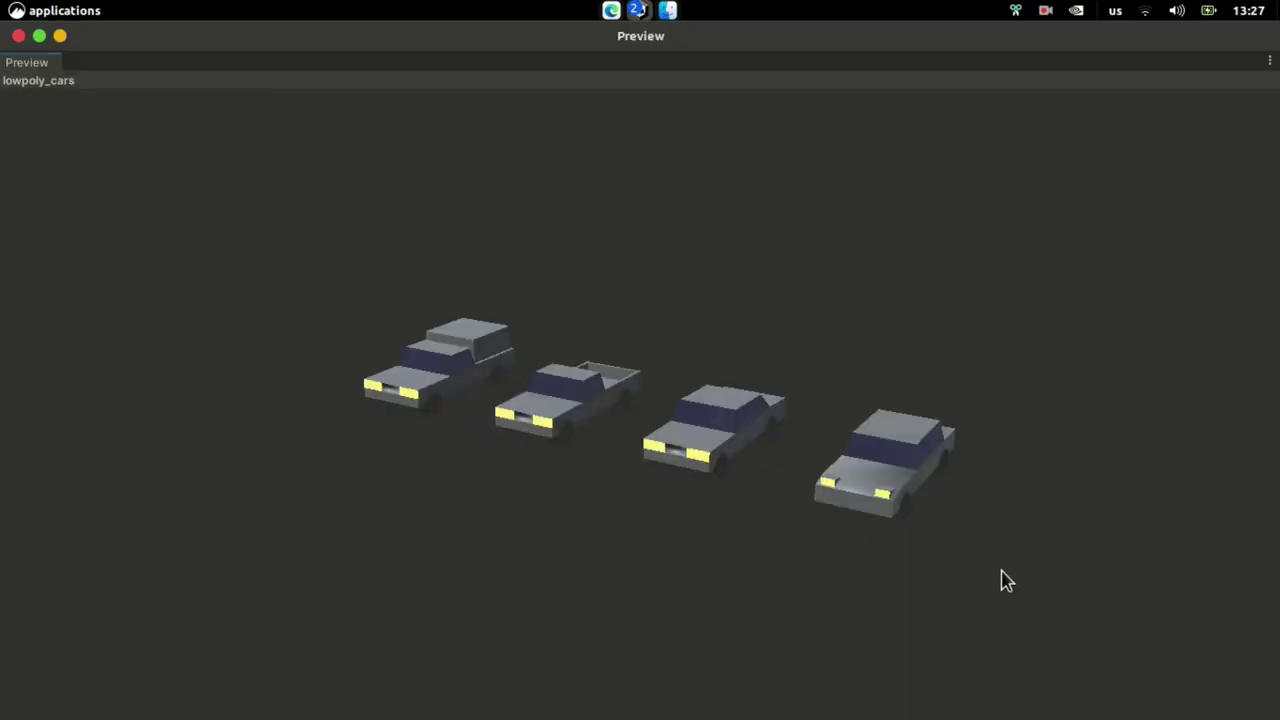
{"action": "left_click_drag", "start_coordinate": [1000, 580], "coordinate": [809, 600]}
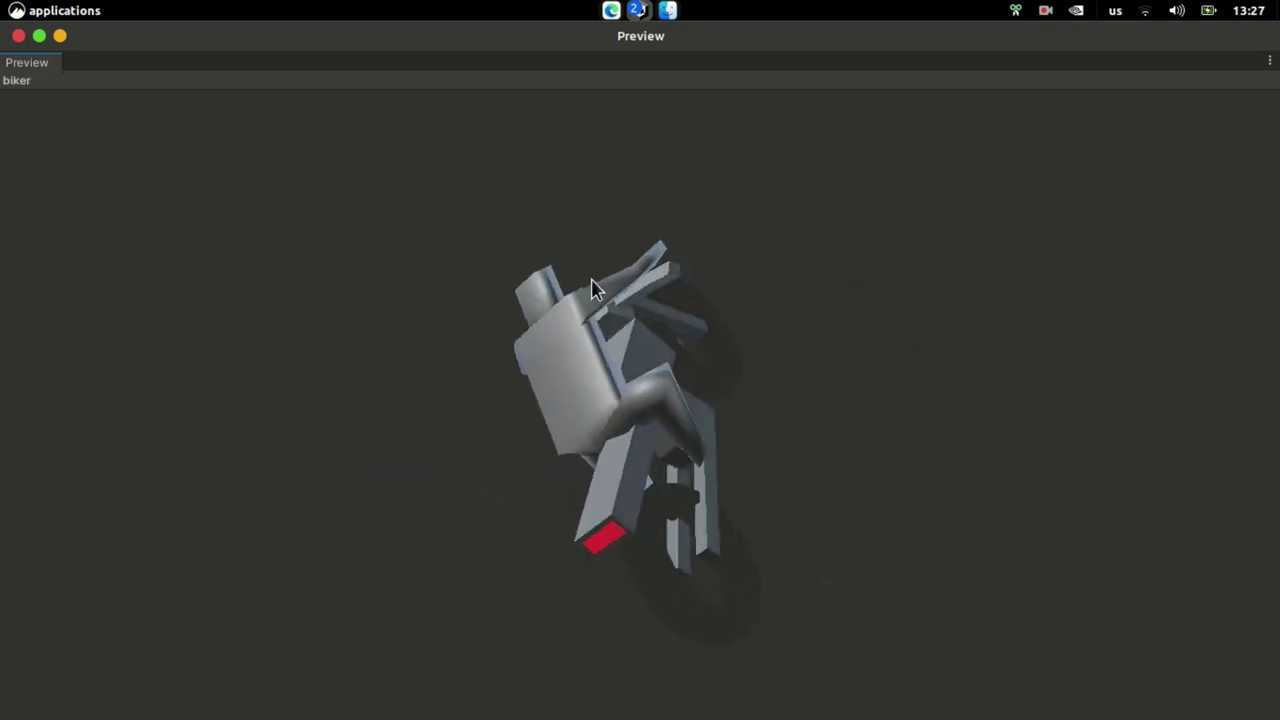
{"action": "left_click_drag", "start_coordinate": [591, 286], "coordinate": [660, 314]}
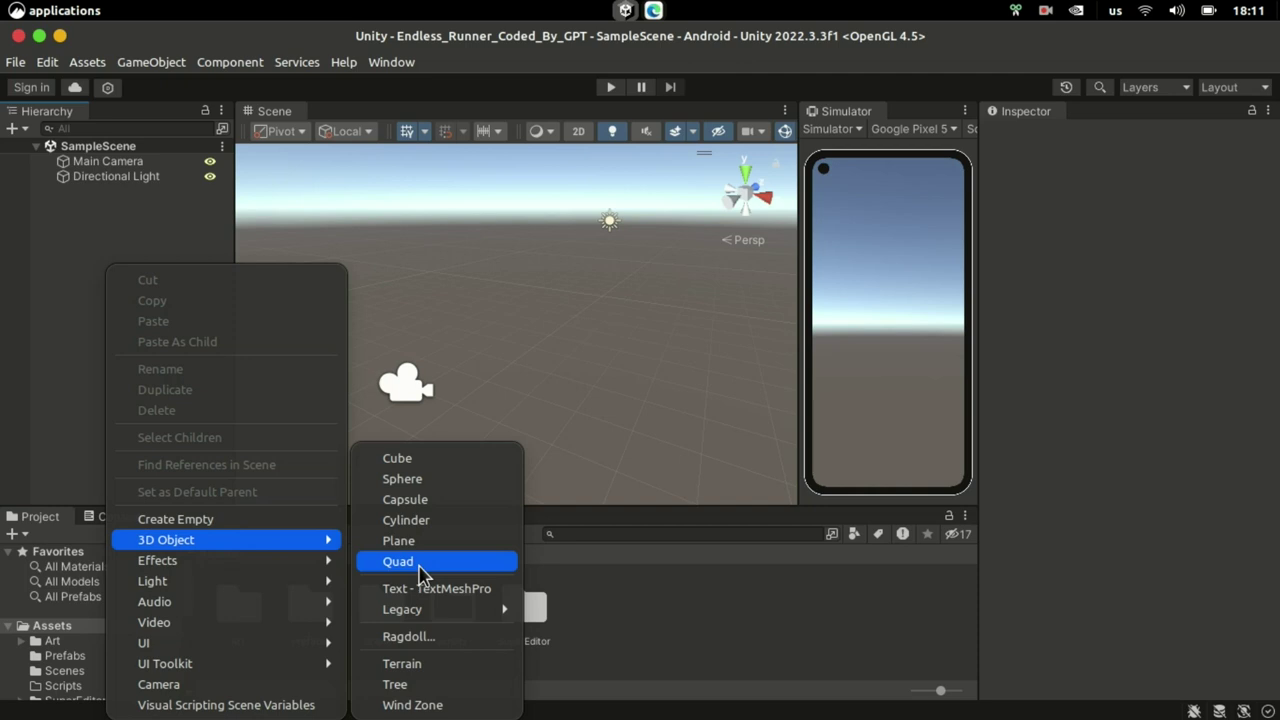
Add a Road quad with the road material, rotated X 90 and Z 90
{"action": "left_click", "coordinate": [398, 561]}
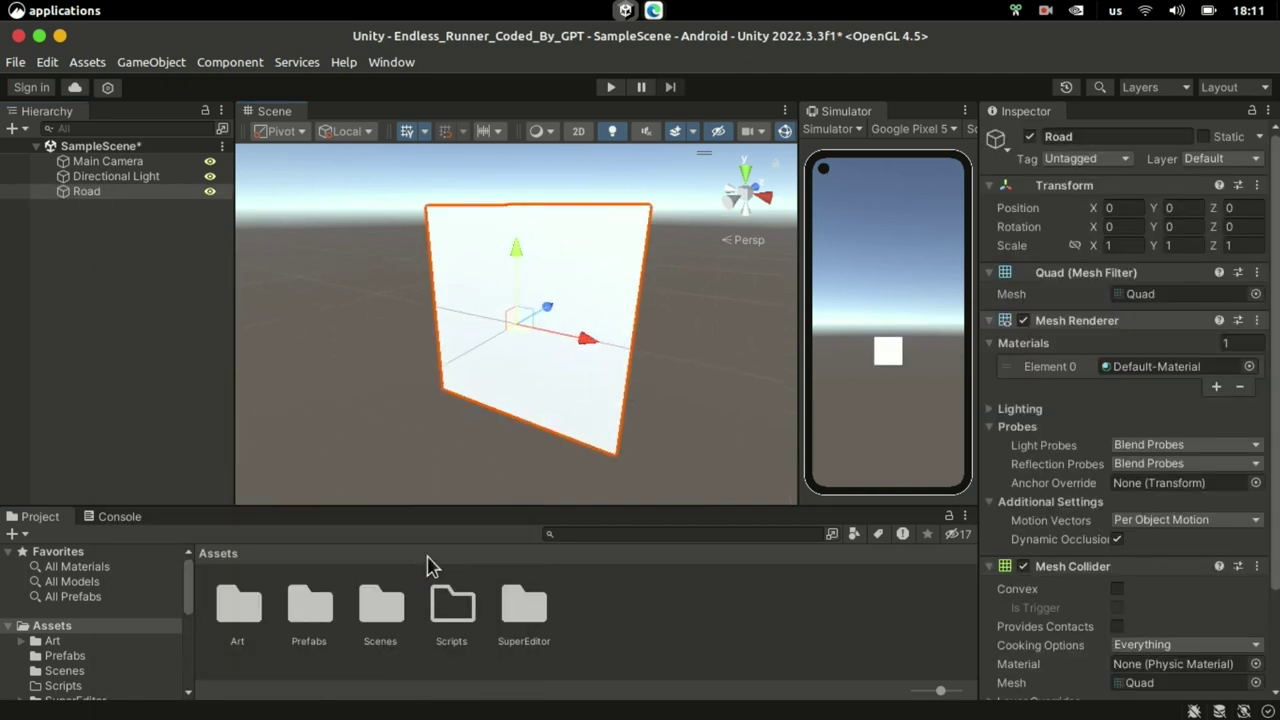
{"action": "left_click_drag", "start_coordinate": [524, 605], "coordinate": [590, 365]}
{"action": "left_click", "coordinate": [1240, 227]}
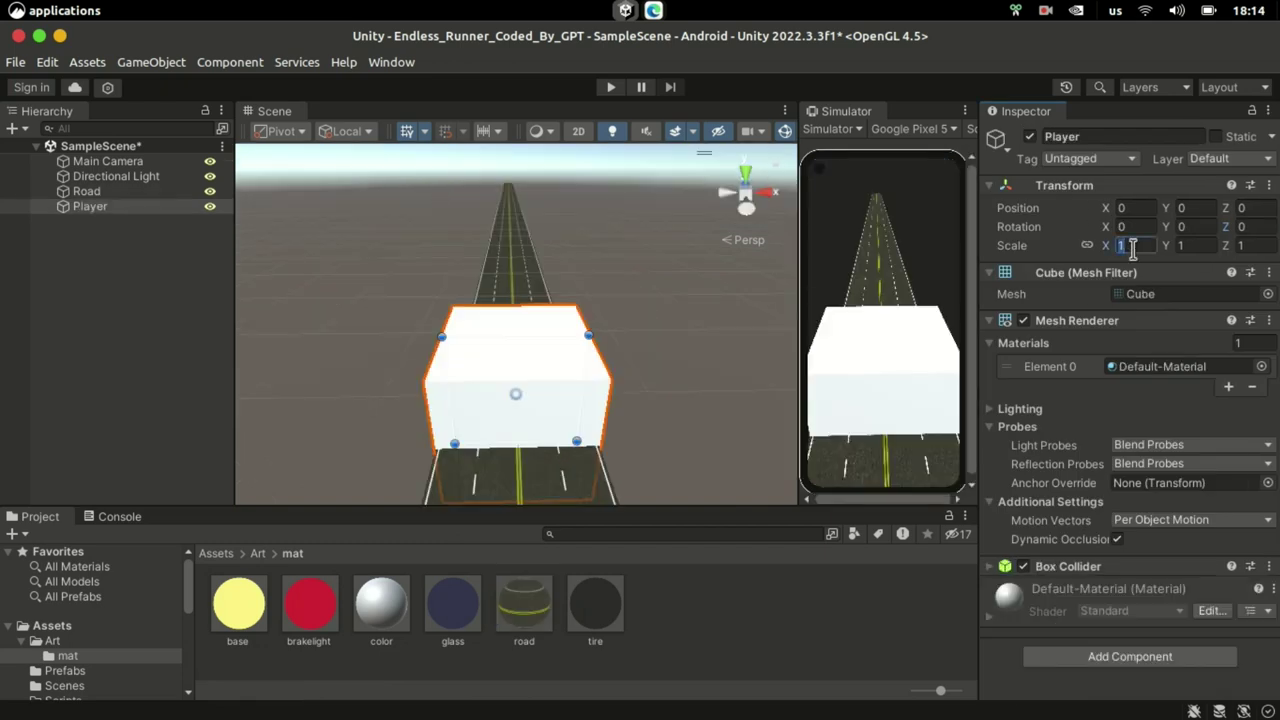
Scale the Player cube down to 0.1 and reselect it in the scene
{"action": "left_click", "coordinate": [1127, 246]}
{"action": "type", "text": "0.1"}
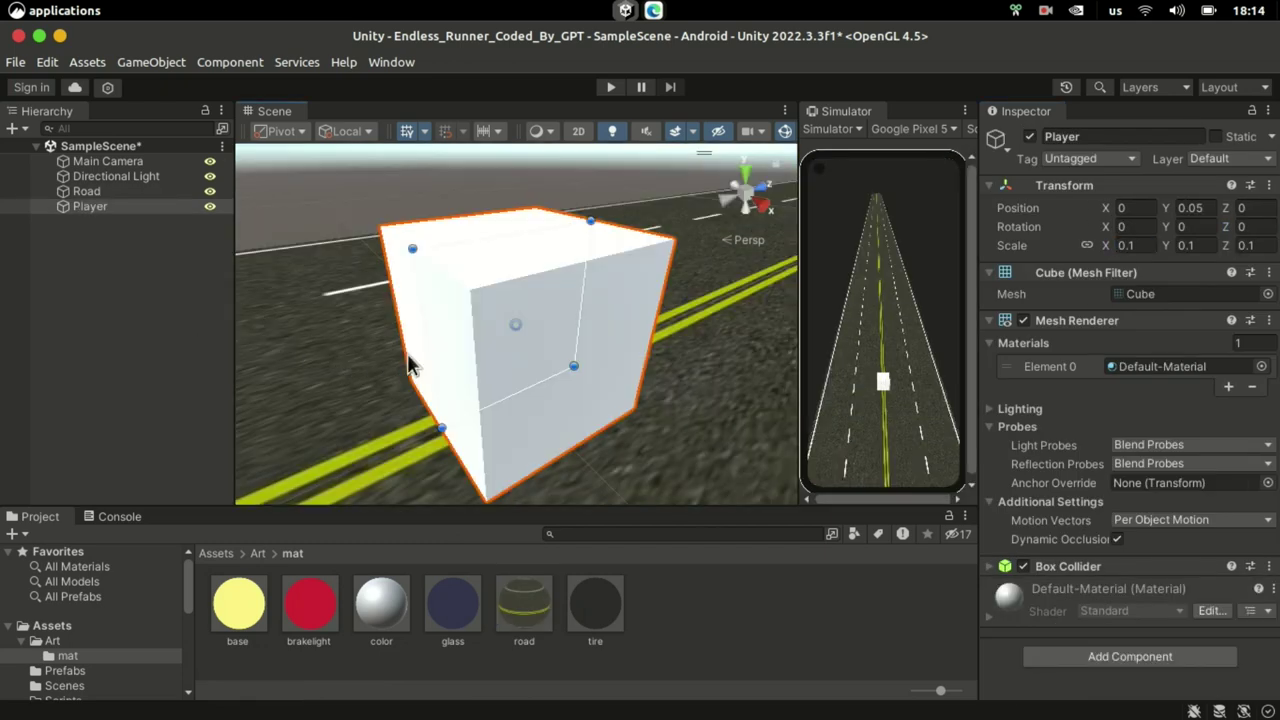
{"action": "left_click", "coordinate": [408, 365]}
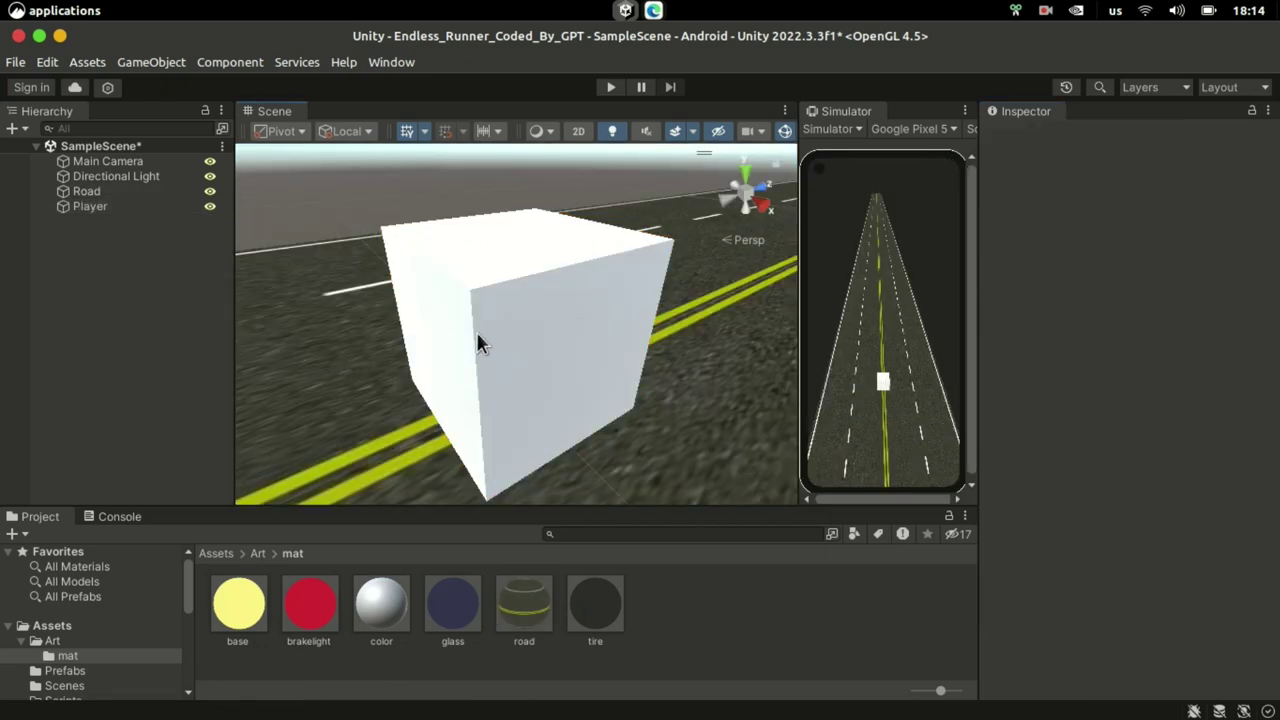
{"action": "left_click", "coordinate": [476, 330]}
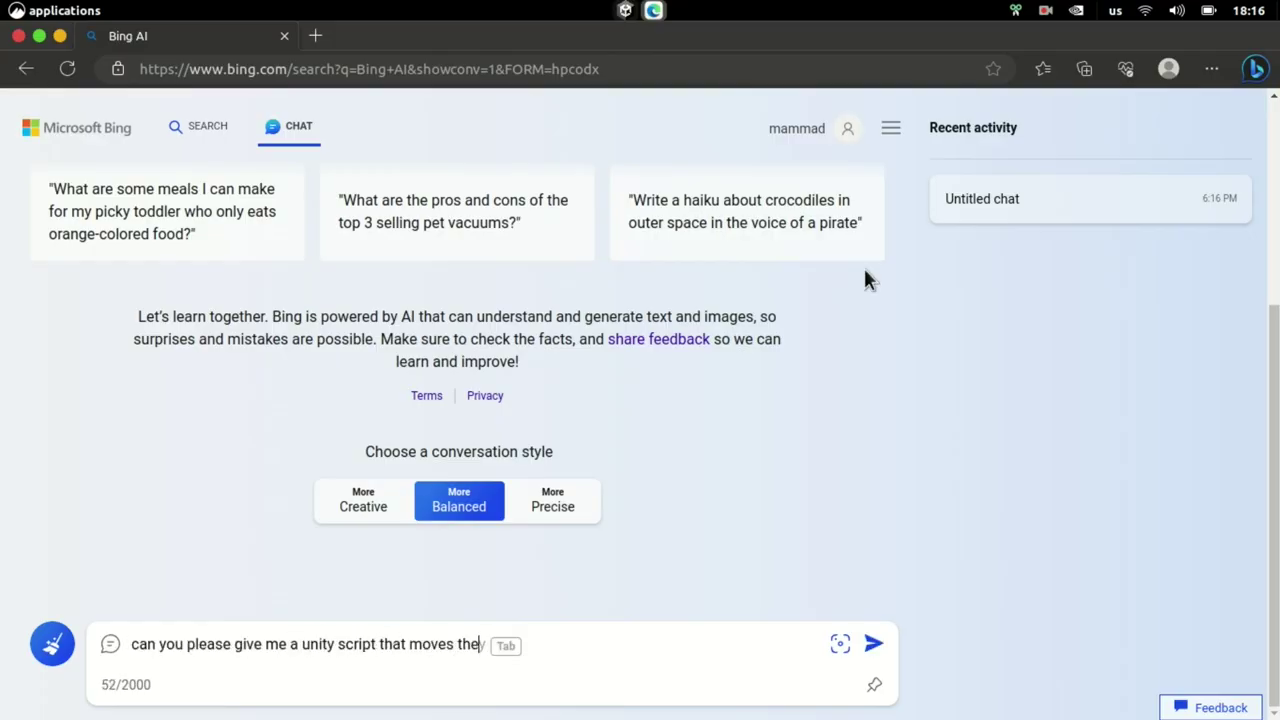
Ask Bing Chat for a rigidbody mouse-movement script and copy the PlayerController code
{"action": "type", "text": "using it's rigi"}
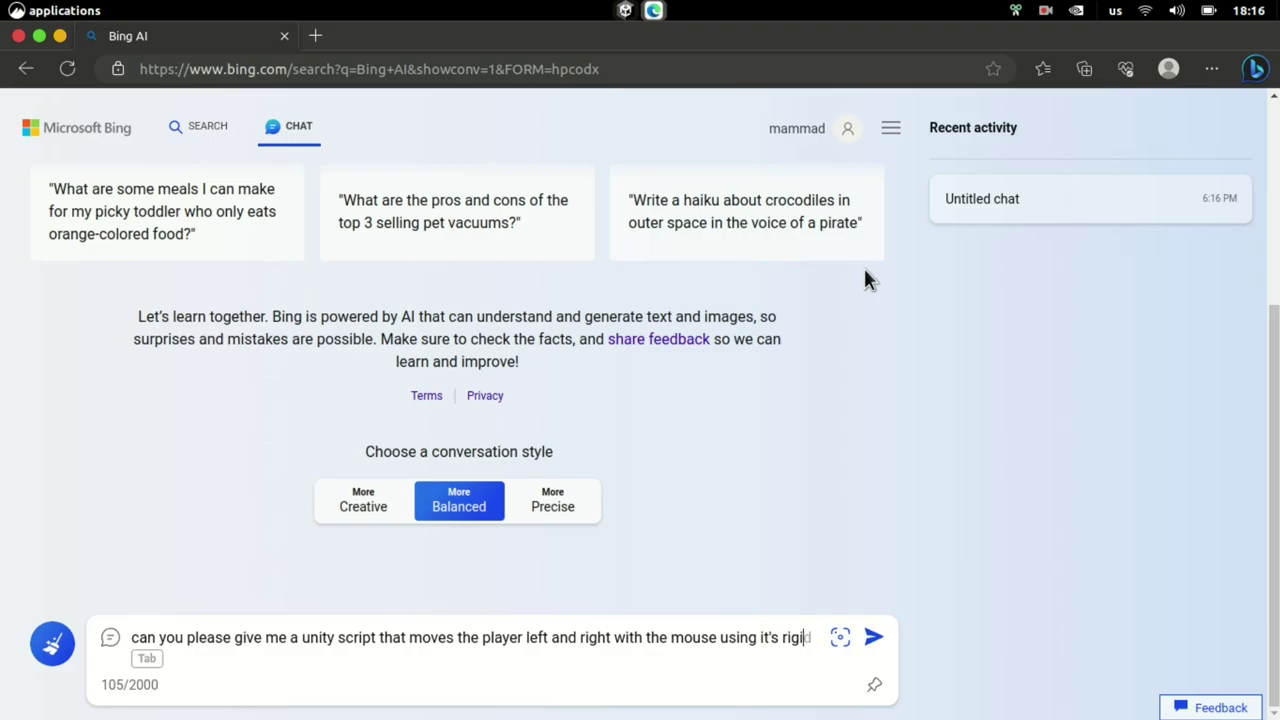
{"action": "type", "text": "dbody, thanks"}
{"action": "type", "text": " lo"}
{"action": "type", "text": "ve "}
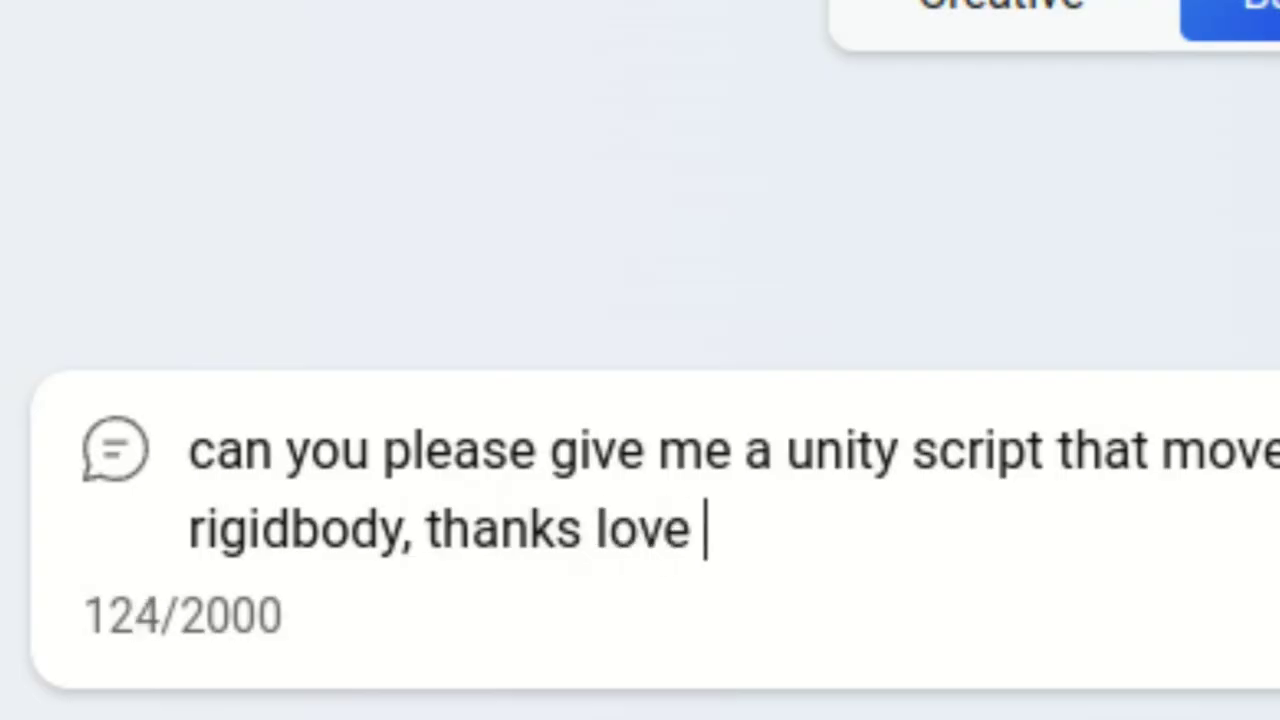
{"action": "type", "text": "you"}
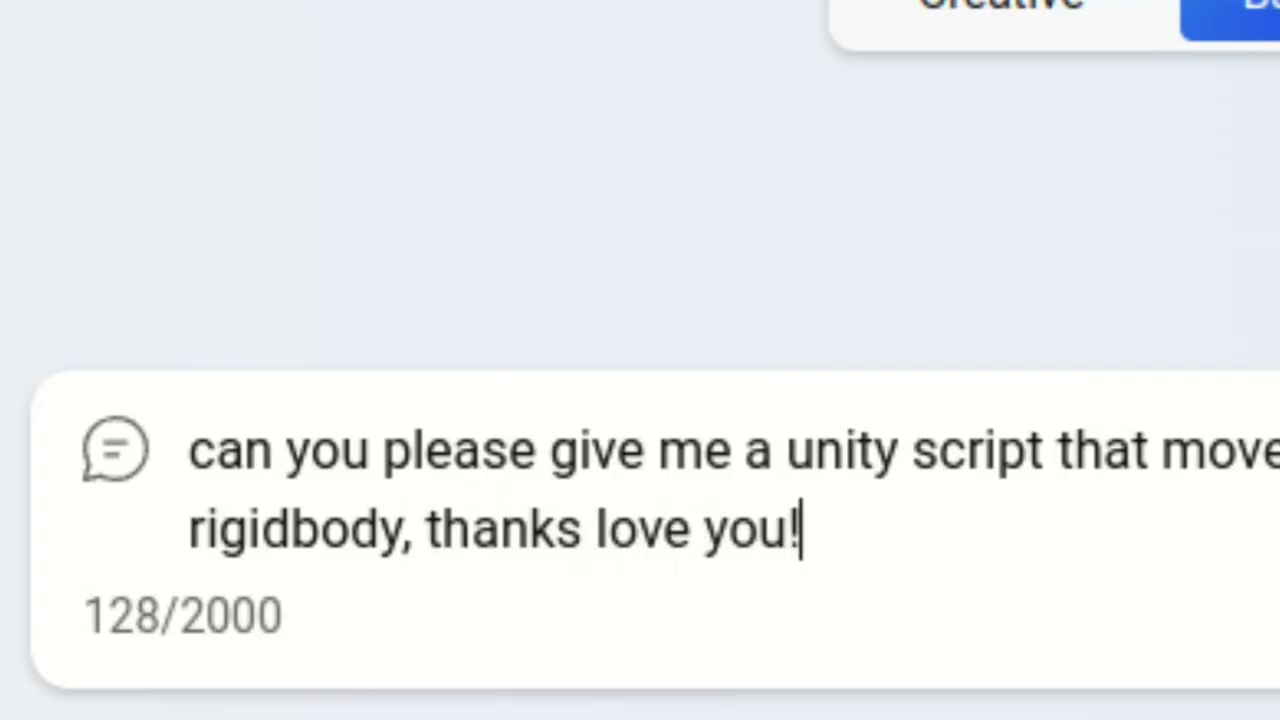
{"action": "type", "text": "!"}
{"action": "key", "text": "Return"}
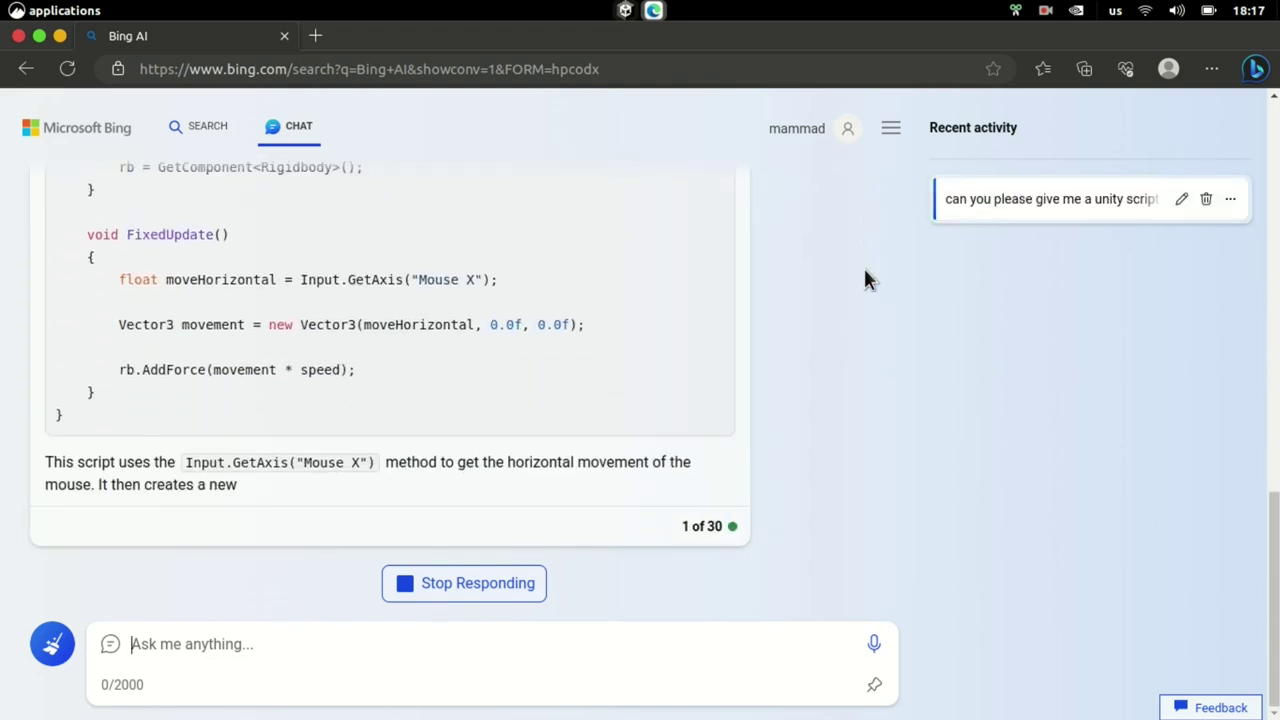
{"action": "scroll", "coordinate": [731, 343], "scroll_direction": "up", "scroll_amount": 4}
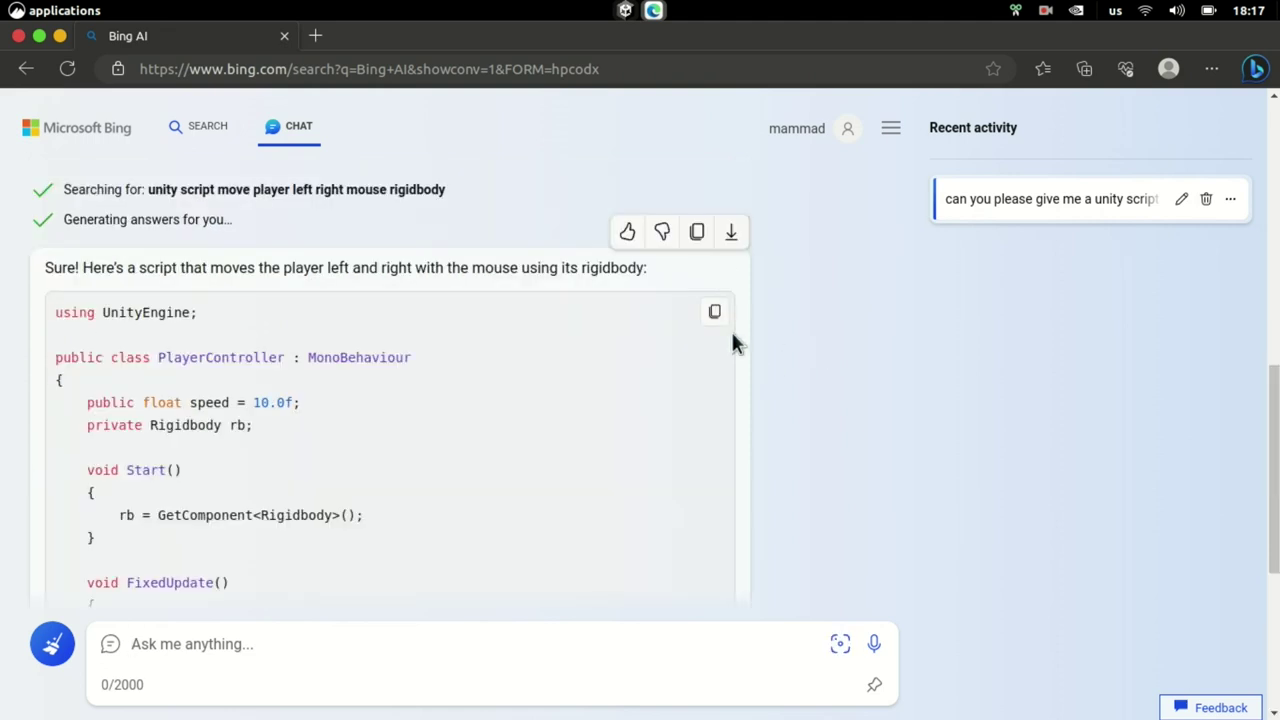
{"action": "left_click", "coordinate": [715, 312]}
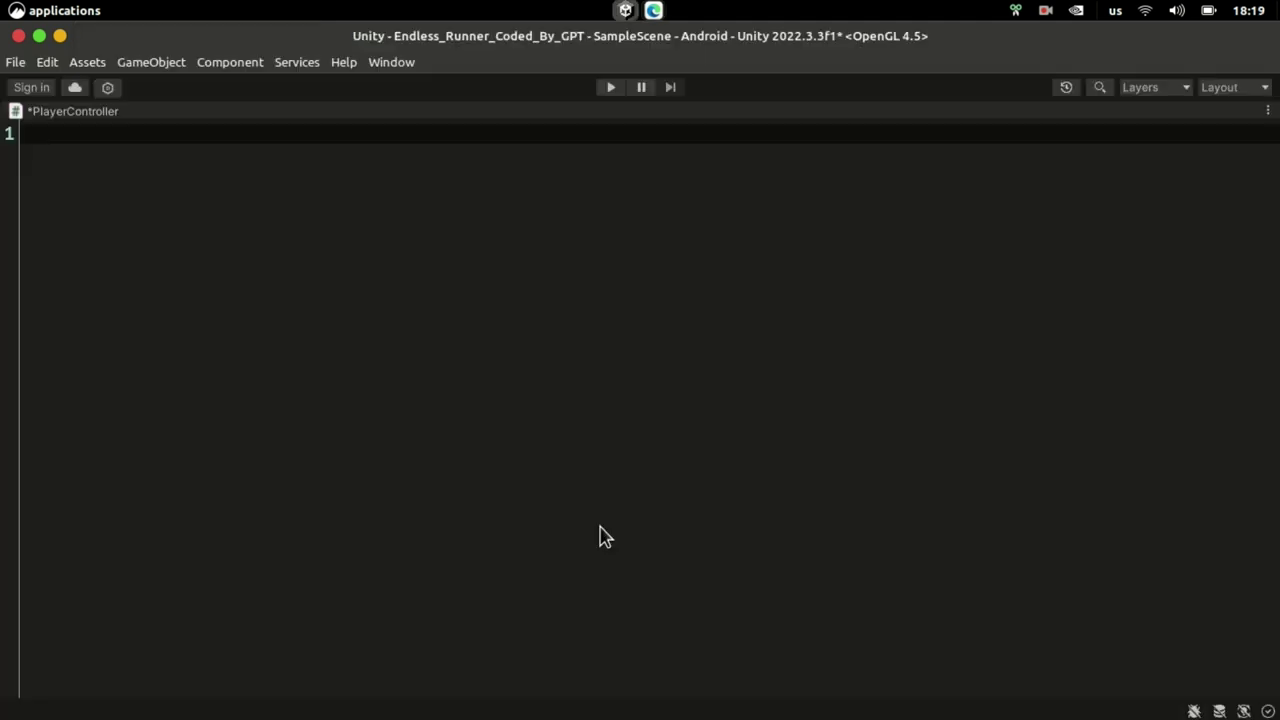
Paste the code into PlayerController, attach it to Player with Speed 4, and play-test
{"action": "key", "text": "ctrl+v"}
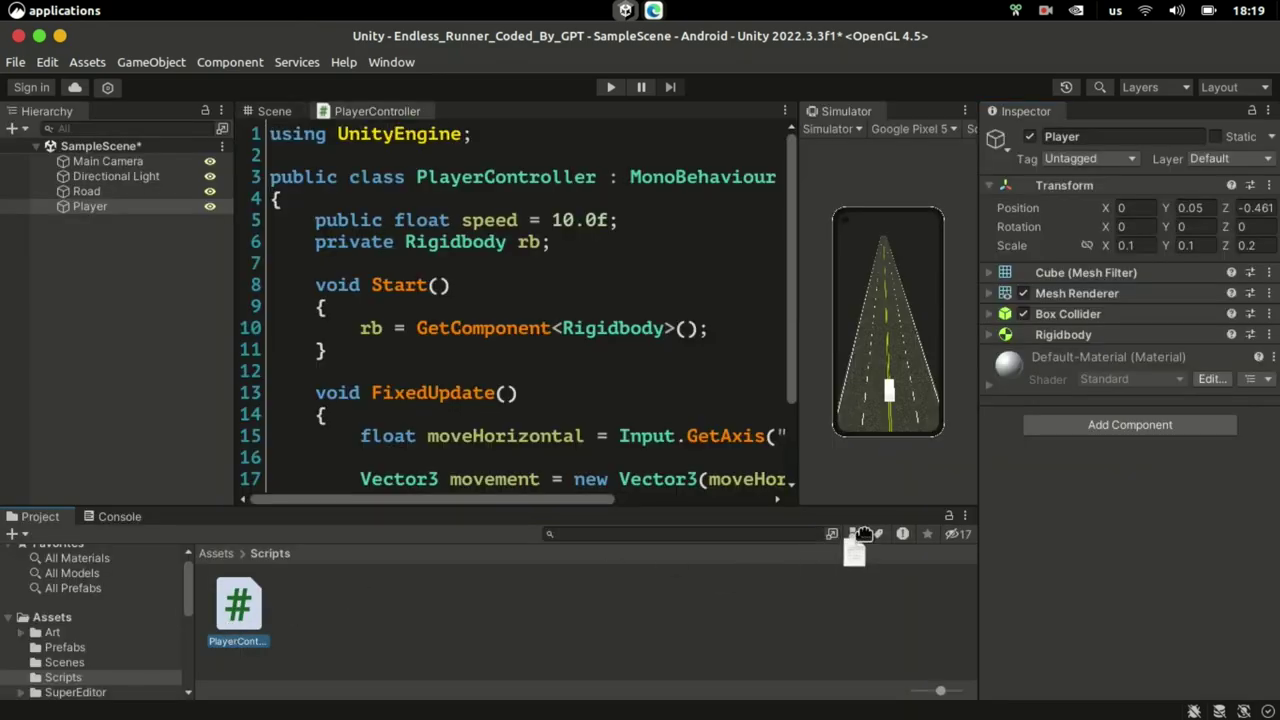
{"action": "left_click_drag", "start_coordinate": [860, 537], "coordinate": [1060, 480]}
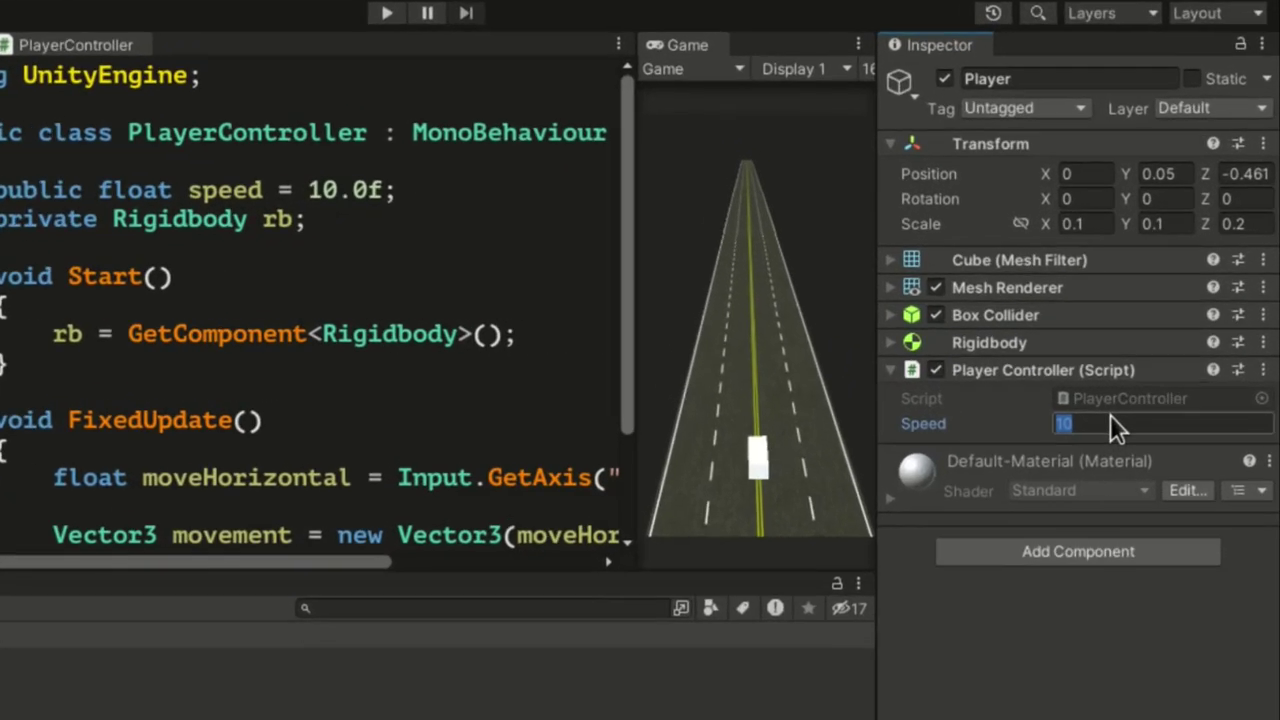
{"action": "type", "text": "4"}
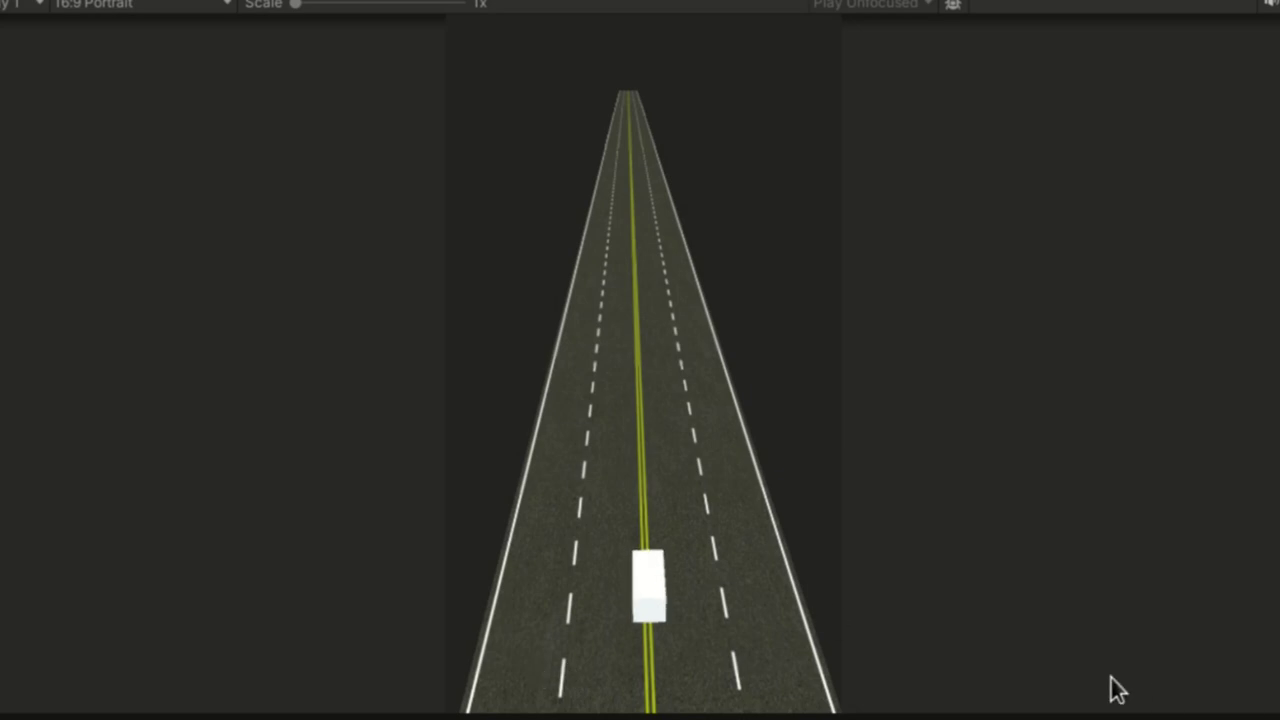
{"action": "key", "text": "Left"}
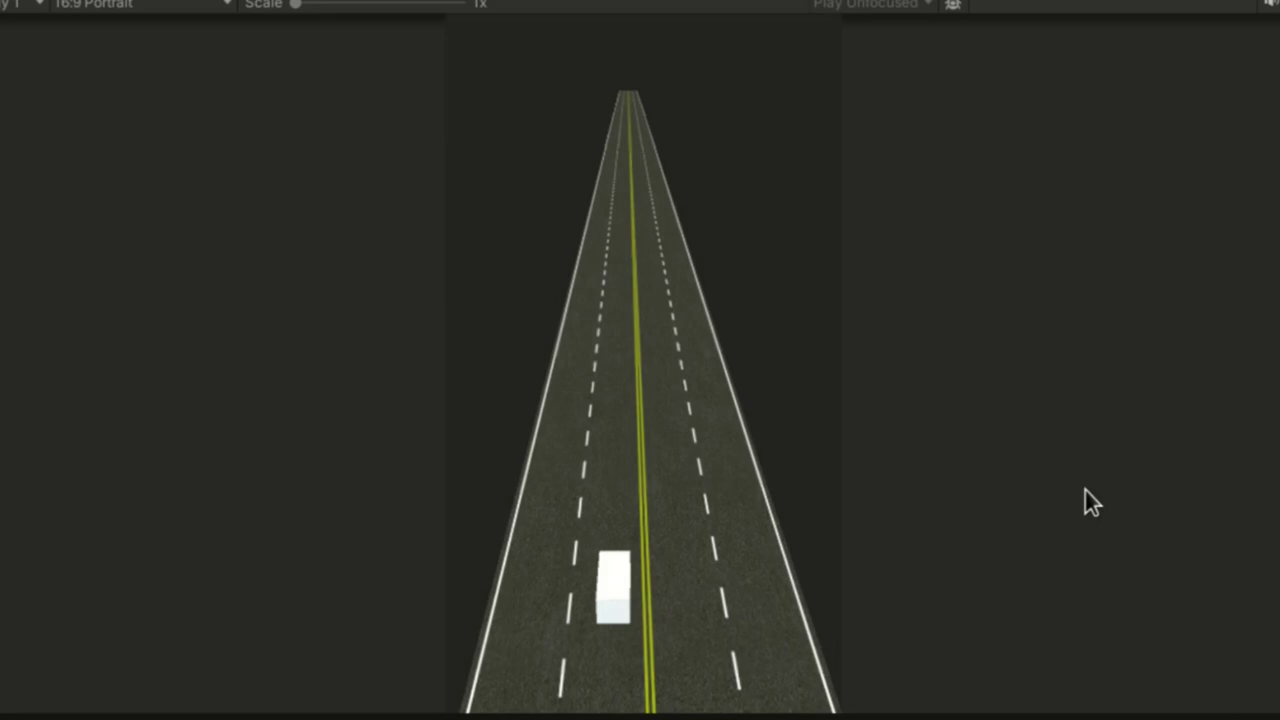
Create a Bike physic material with Static Friction 0 and test steering the cube left and right
{"action": "left_click_drag", "start_coordinate": [1090, 502], "coordinate": [37, 518]}
{"action": "key", "text": "Right"}
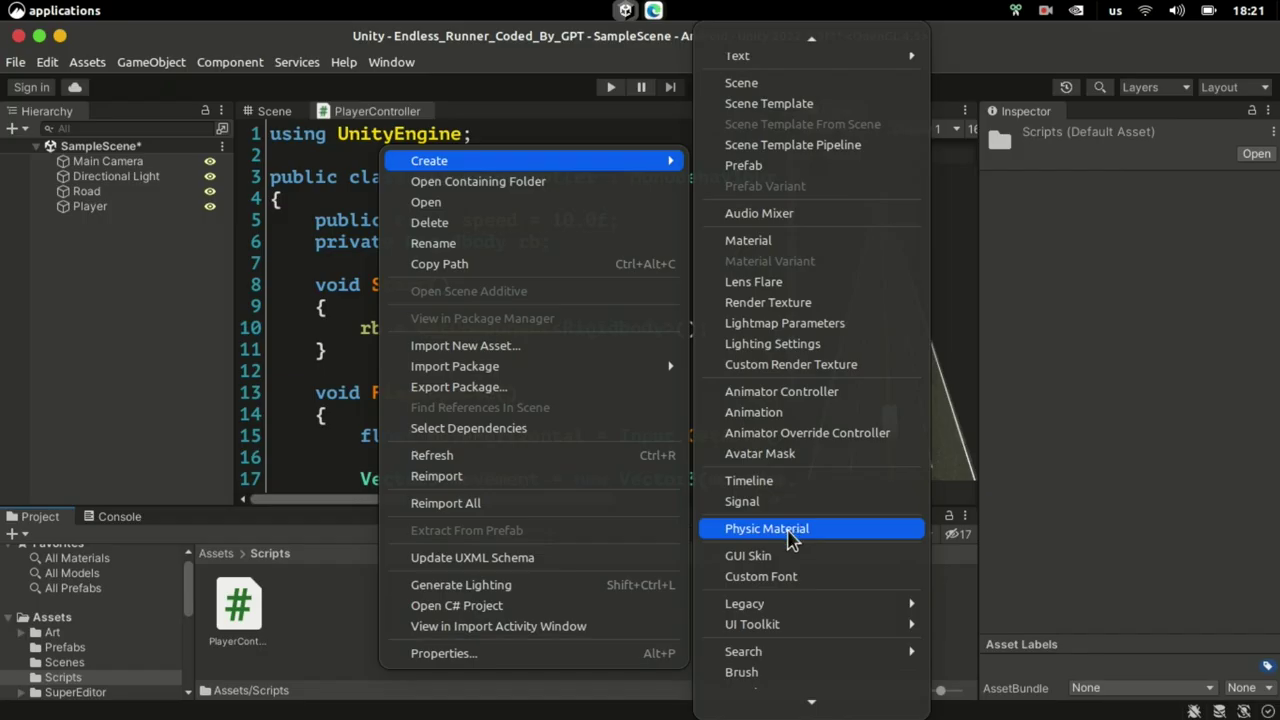
{"action": "left_click", "coordinate": [800, 526]}
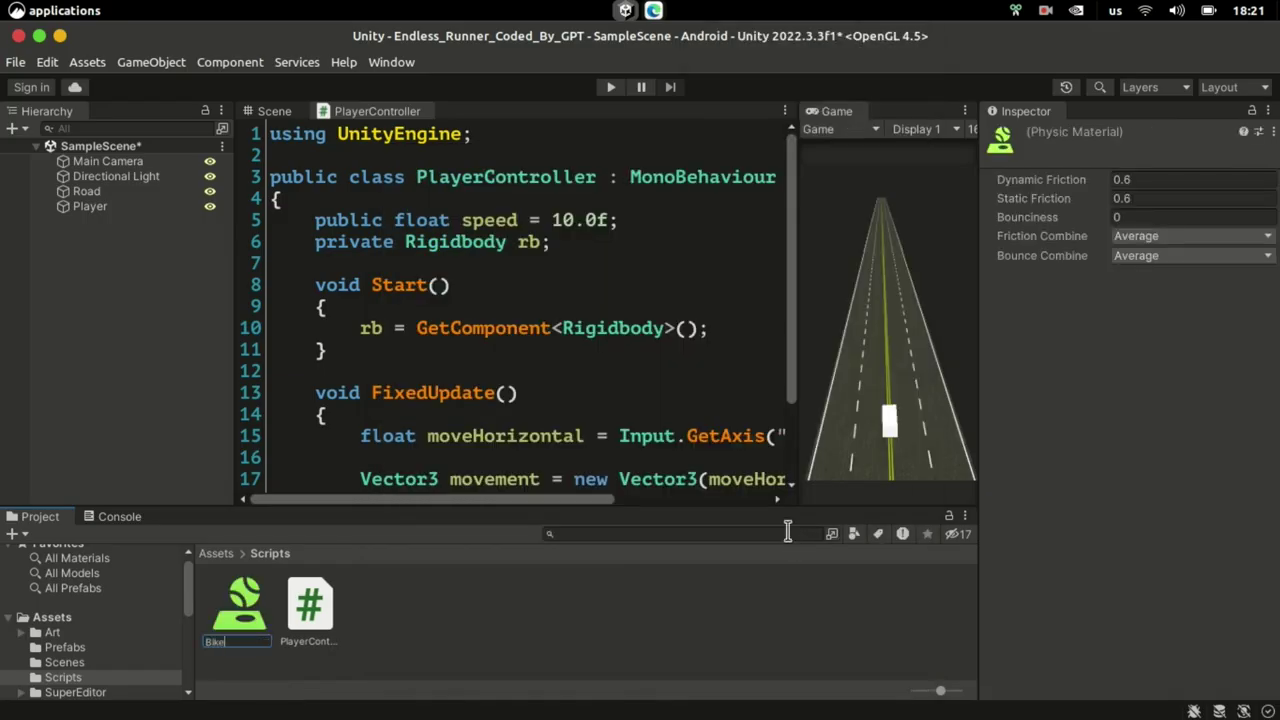
{"action": "key", "text": "Return"}
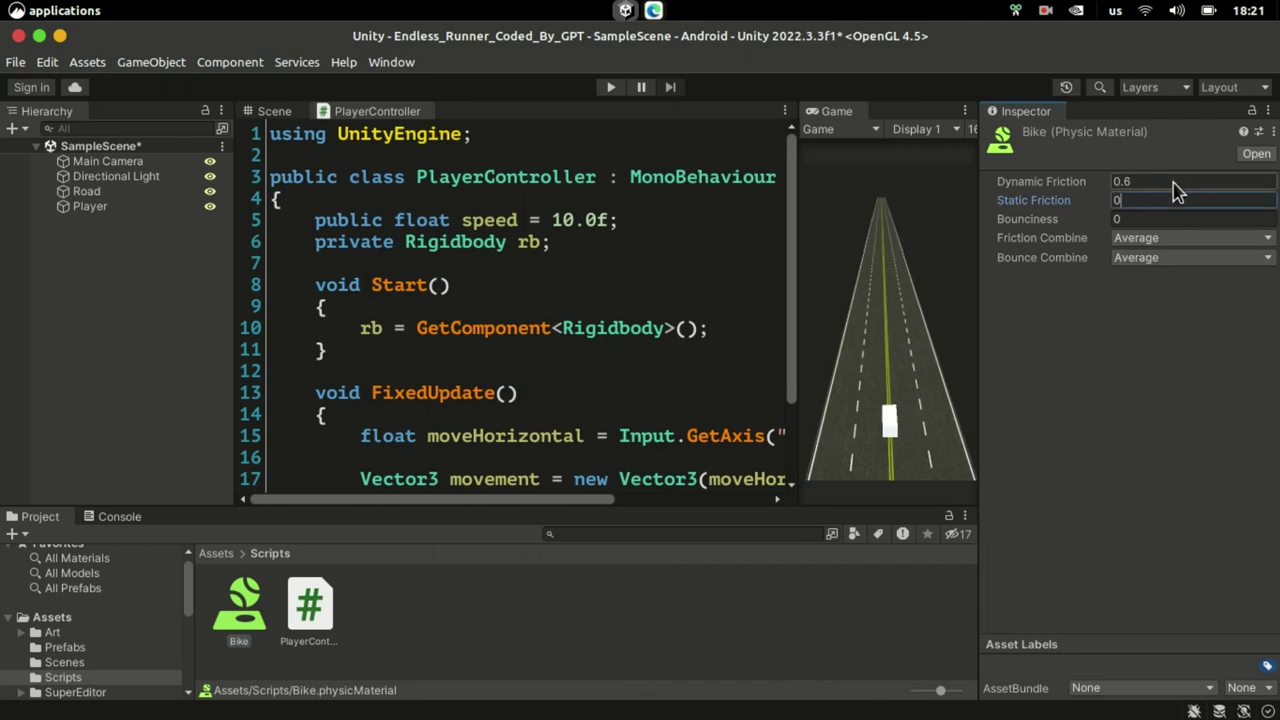
{"action": "type", "text": "0"}
{"action": "key", "text": "ctrl+p"}
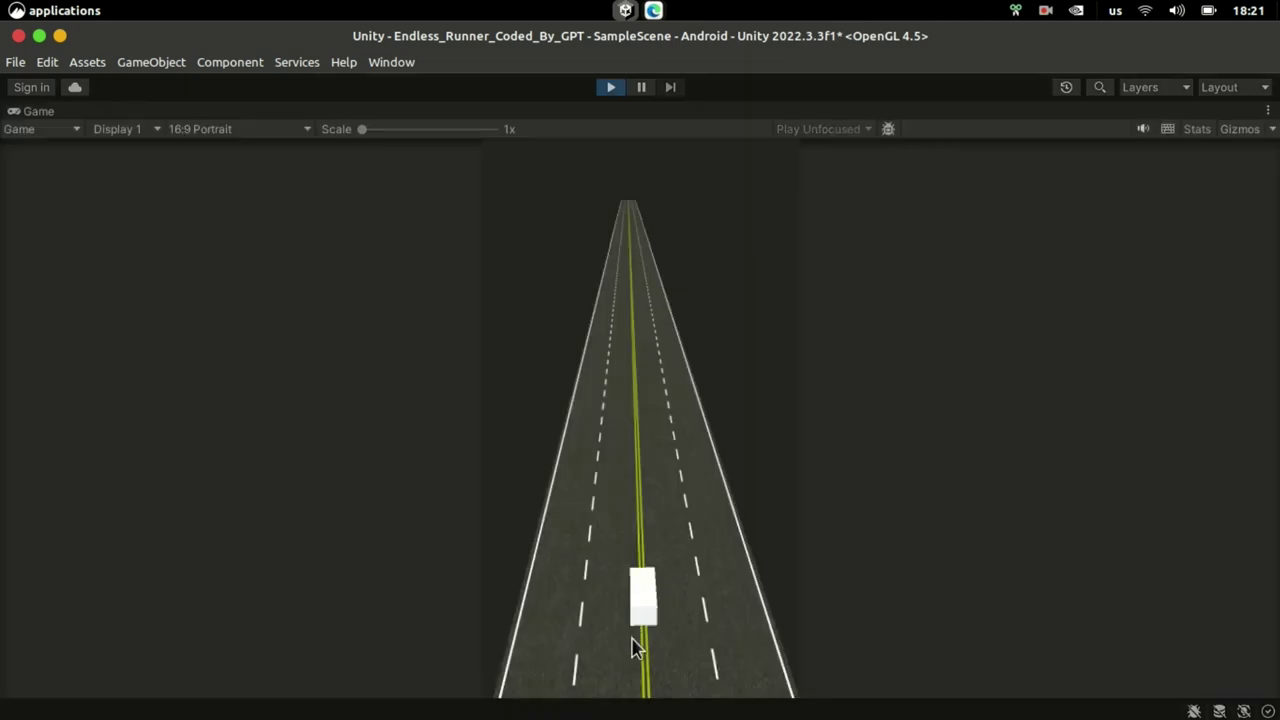
{"action": "key", "text": "Left"}
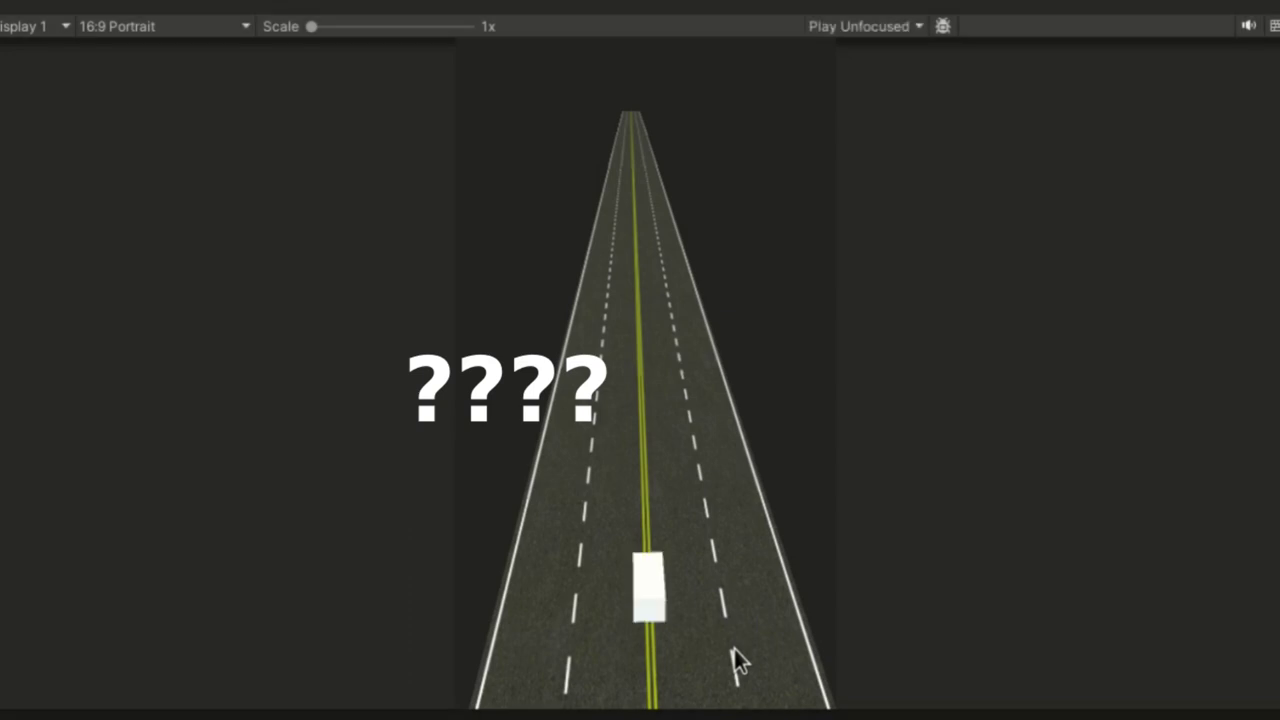
{"action": "key", "text": "Right"}
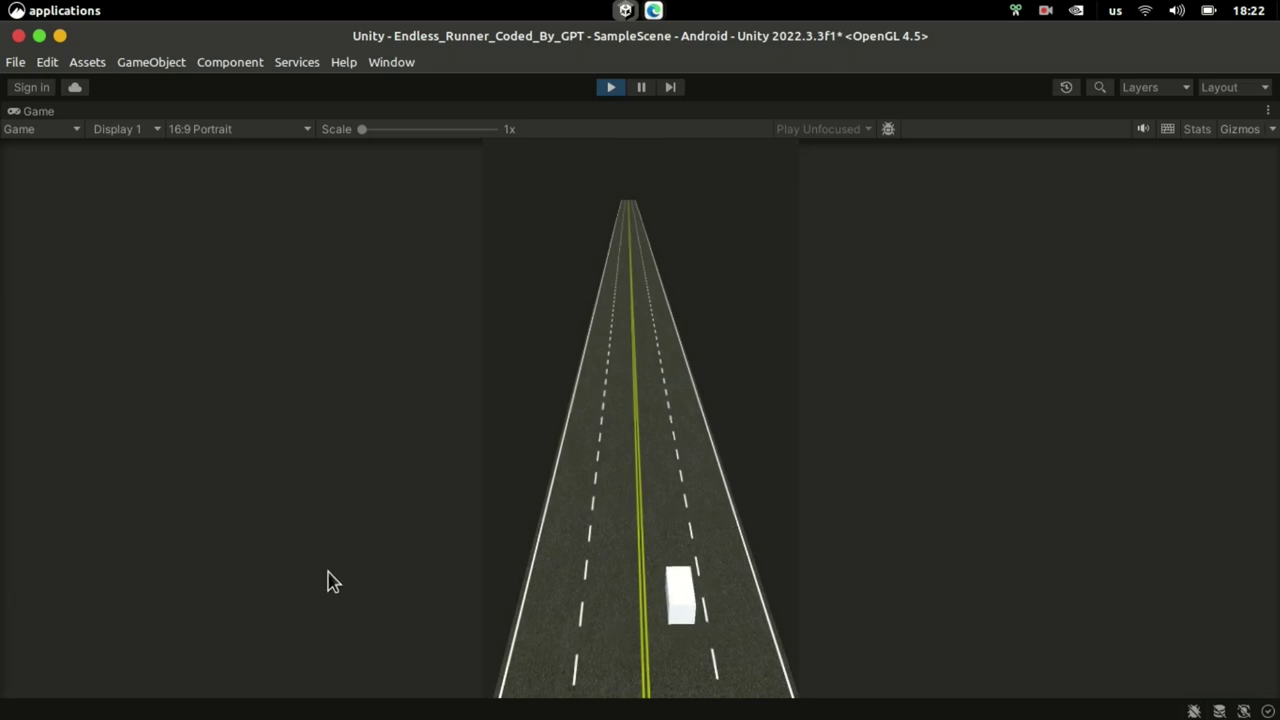
Ask Bing Chat to use rb.position instead of AddForce and copy the updated script
{"action": "key", "text": "Right"}
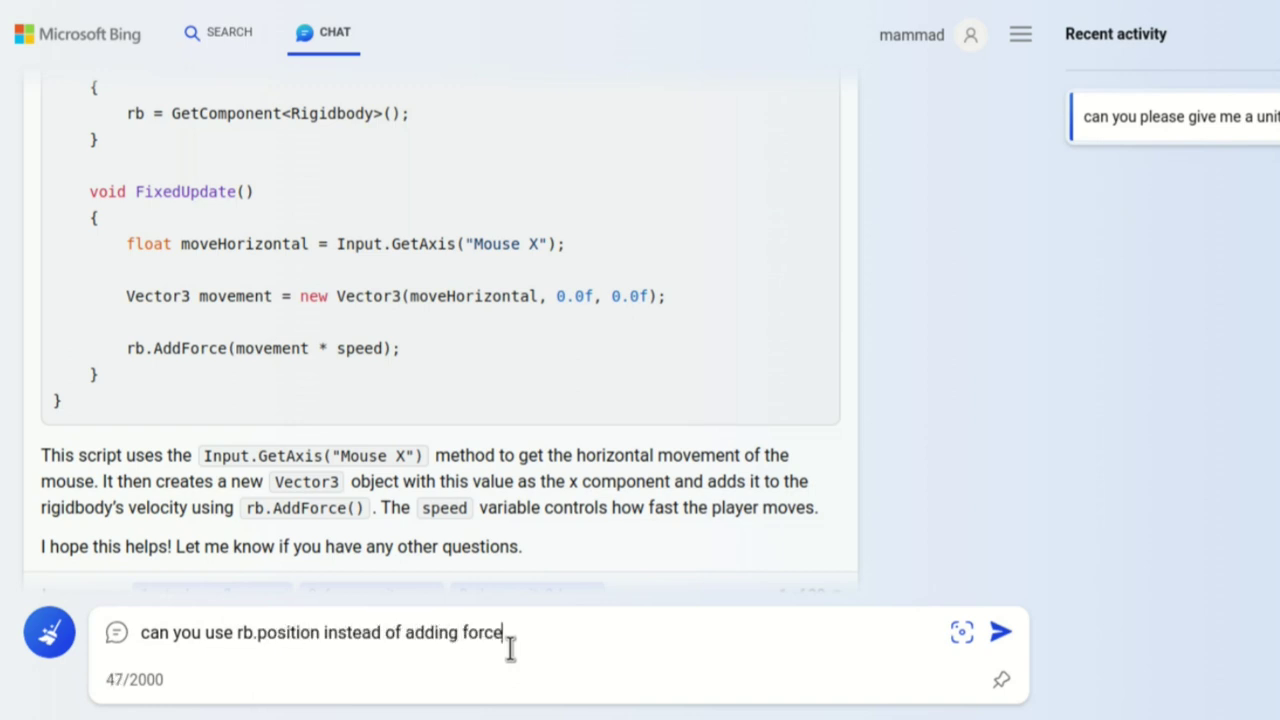
{"action": "type", "text": "?"}
{"action": "key", "text": "Return"}
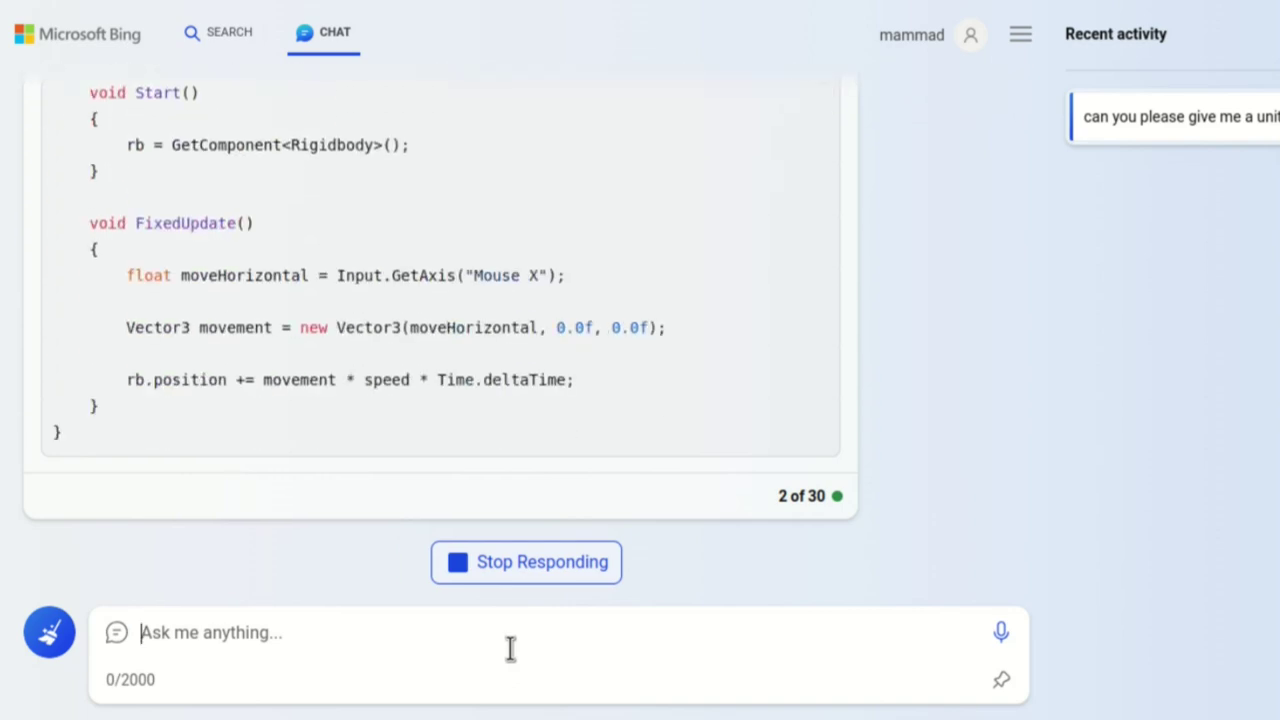
{"action": "scroll", "coordinate": [900, 486], "scroll_direction": "up", "scroll_amount": 10}
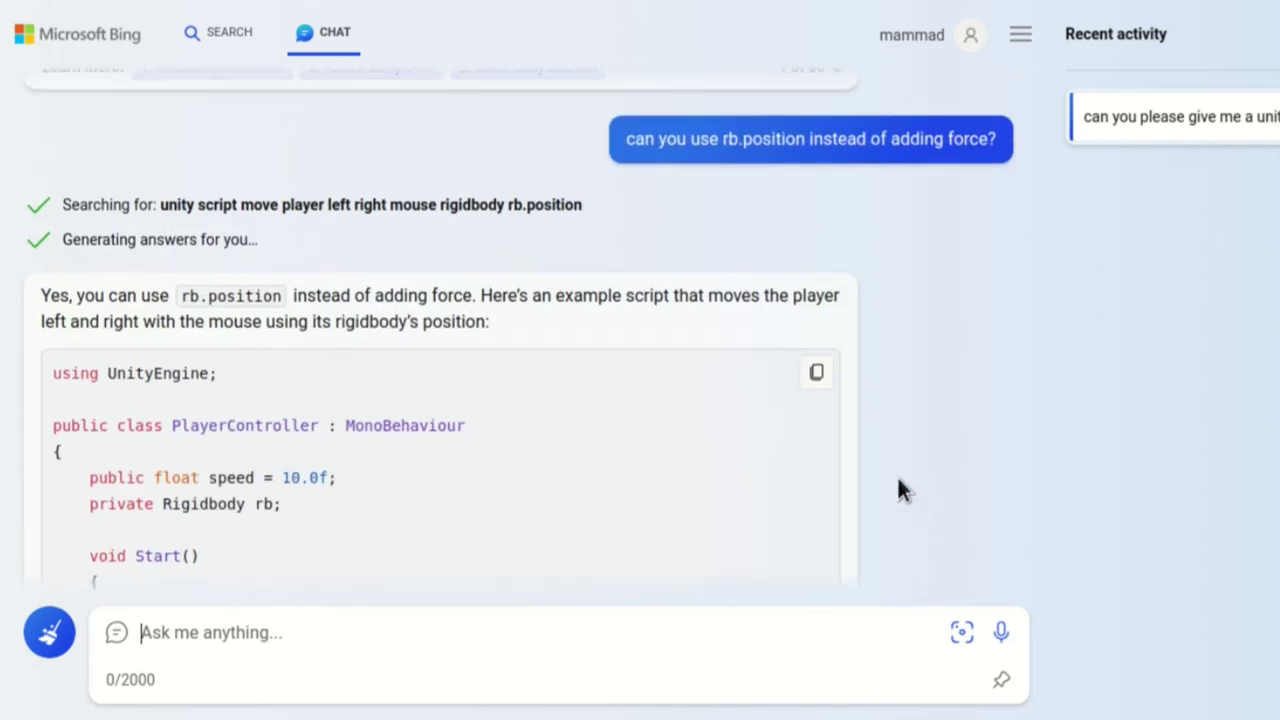
{"action": "left_click", "coordinate": [814, 374]}
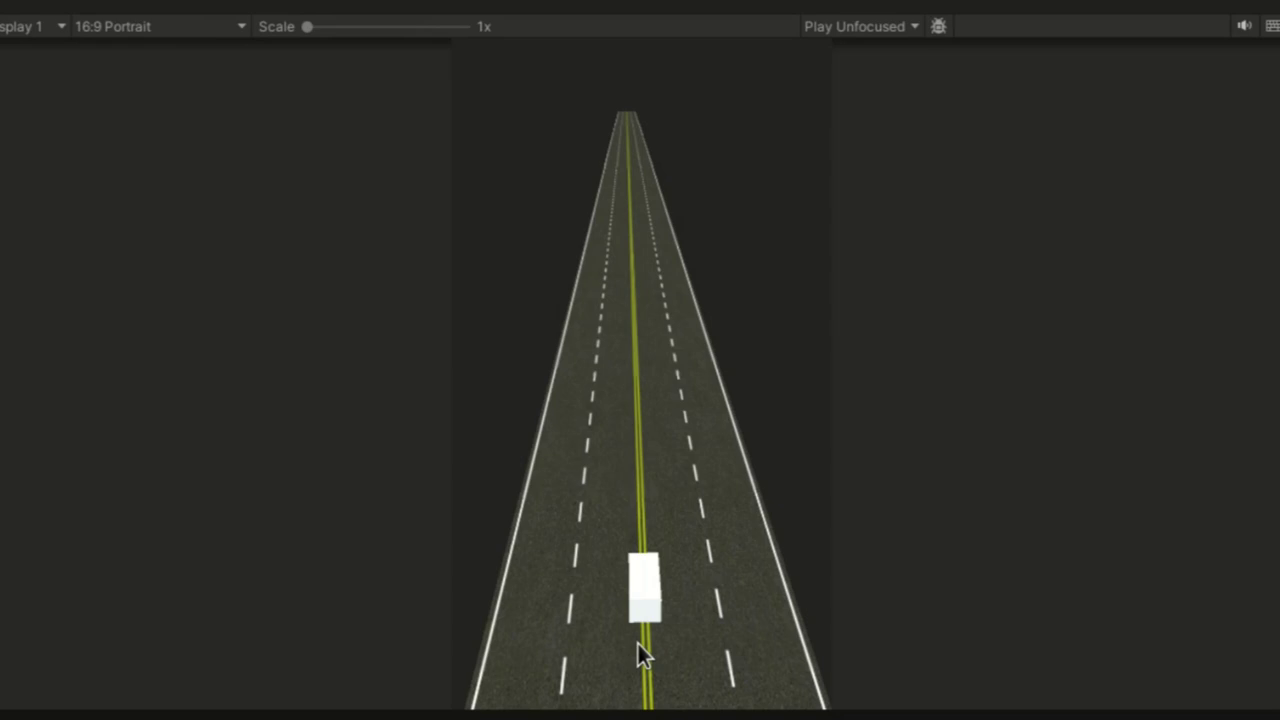
Play-test the rb.position version, steering the cube between left, centre and right lanes
{"action": "key", "text": "Left"}
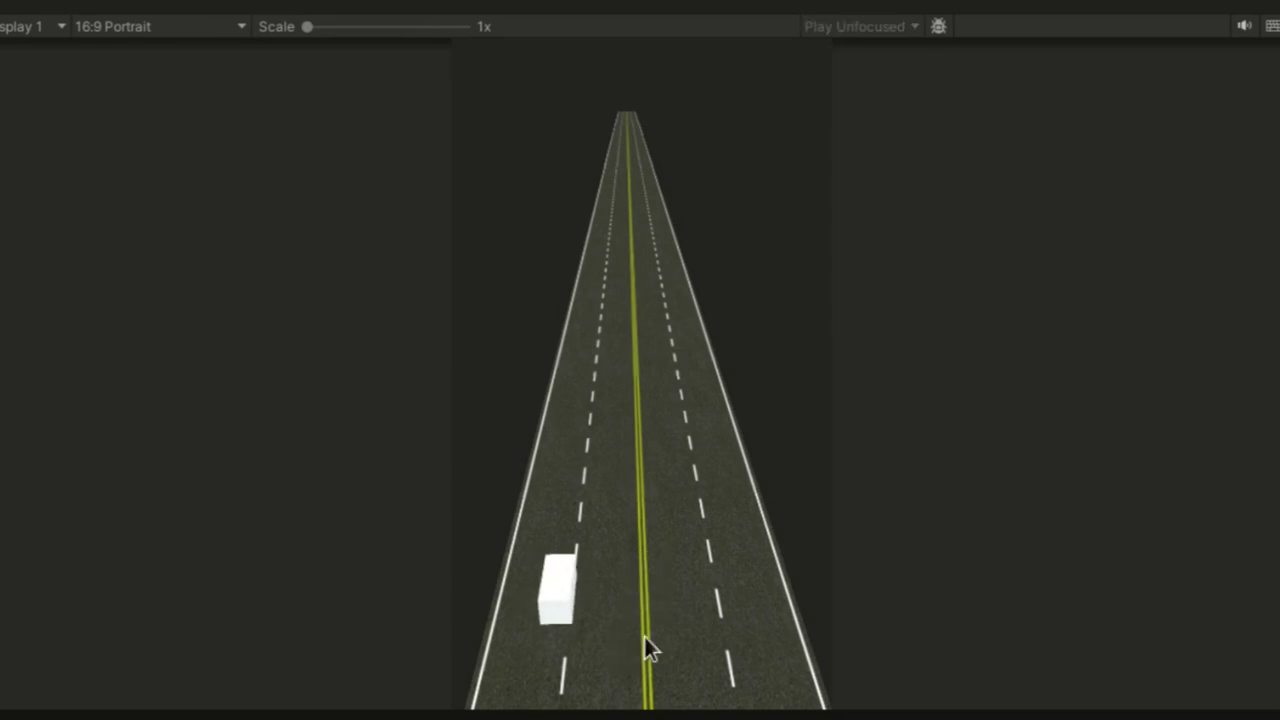
{"action": "key", "text": "Right"}
{"action": "key", "text": "Right"}
{"action": "key", "text": "Left"}
{"action": "key", "text": "Left"}
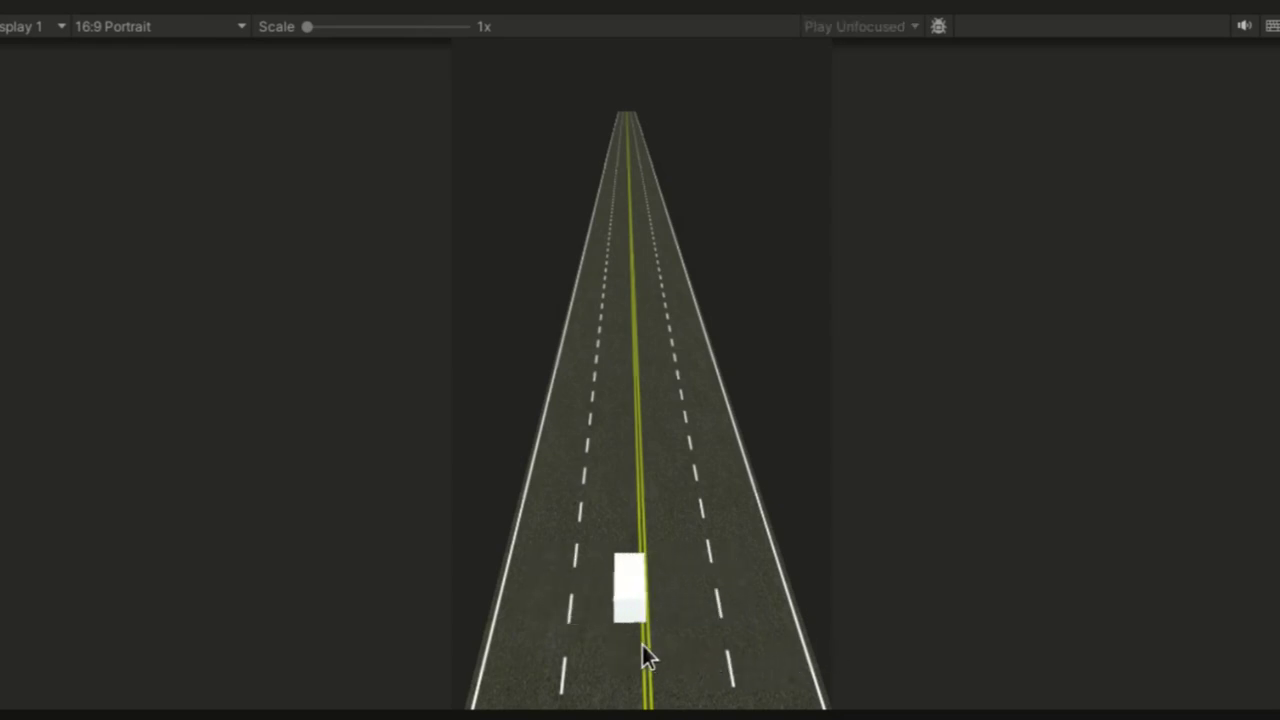
{"action": "key", "text": "Right"}
{"action": "key", "text": "Right"}
{"action": "key", "text": "Left"}
{"action": "key", "text": "Left"}
{"action": "key", "text": "Left"}
{"action": "key", "text": "Right"}
{"action": "key", "text": "Right"}
{"action": "key", "text": "Left"}
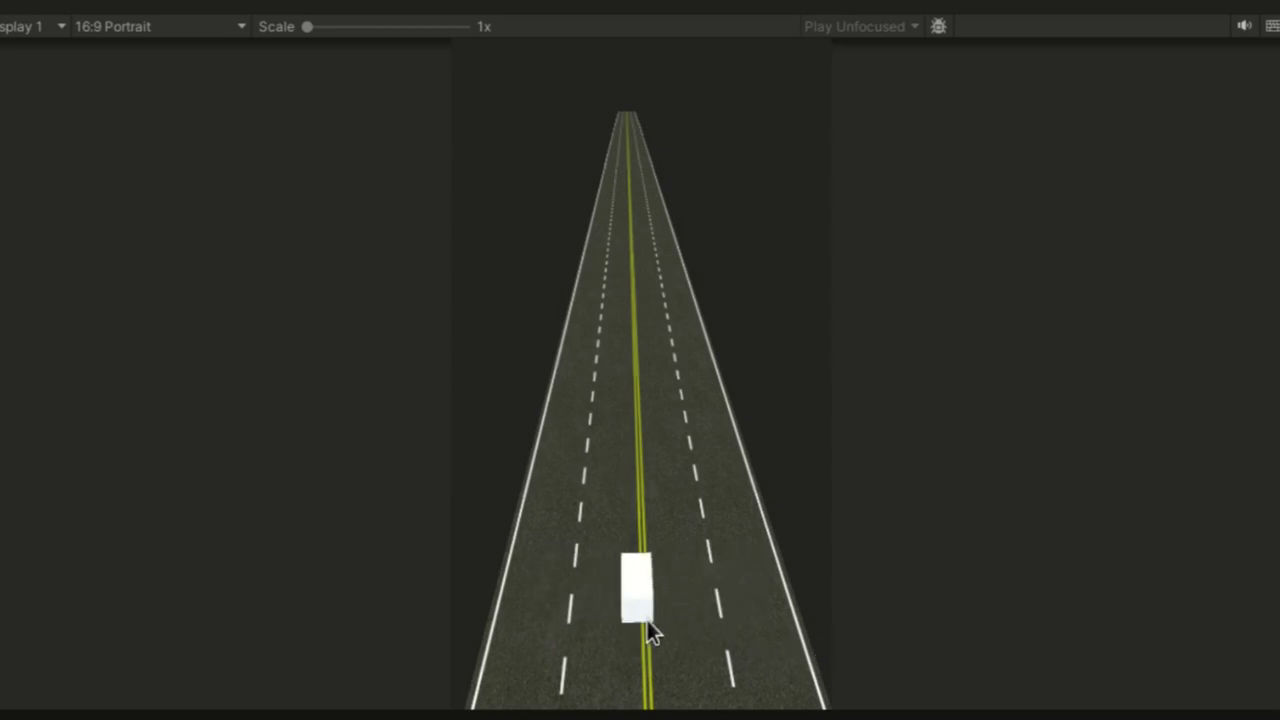
{"action": "key", "text": "Left"}
{"action": "key", "text": "Right"}
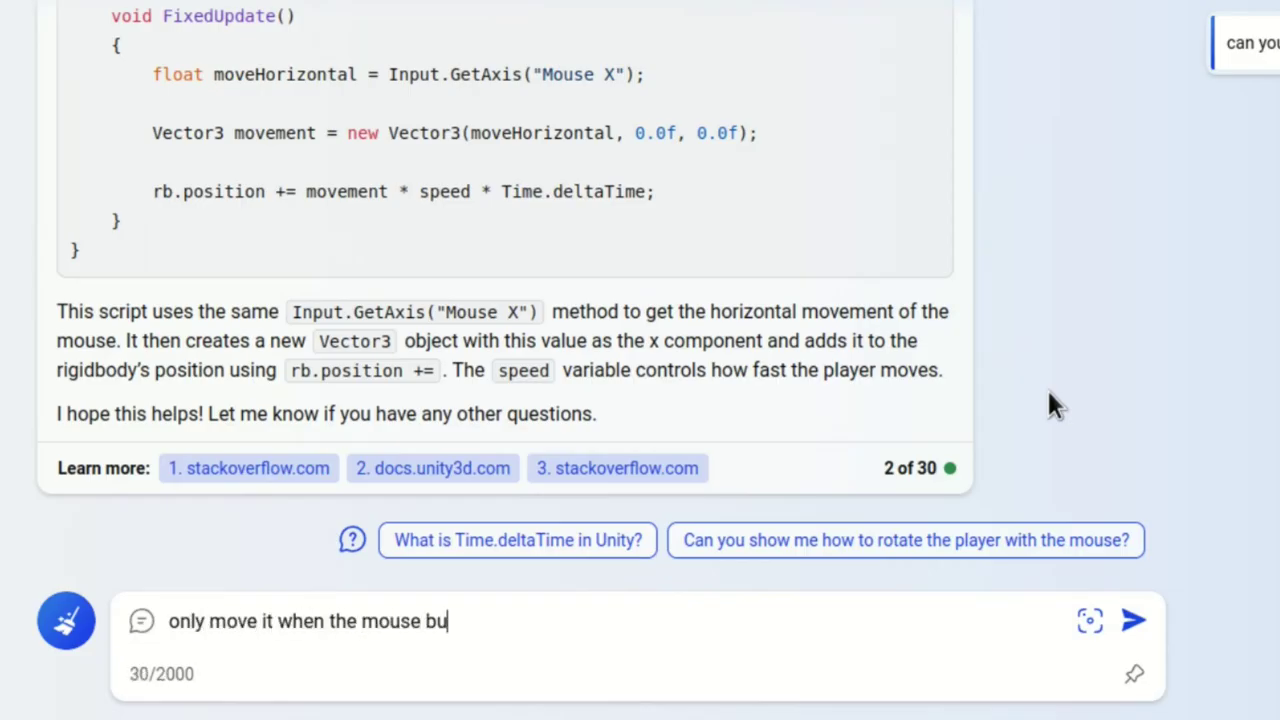
Request movement only while the mouse is pressed and test sliding the cube right
{"action": "type", "text": "ssed"}
{"action": "key", "text": "Return"}
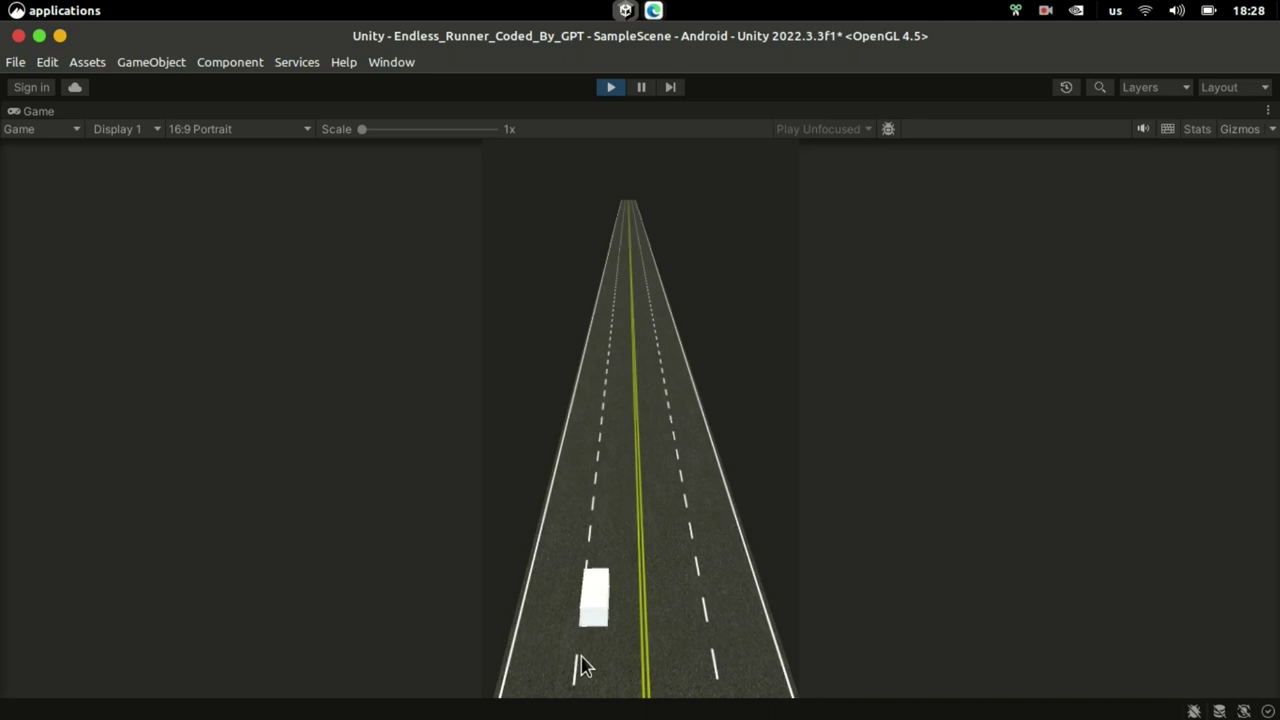
{"action": "left_click_drag", "start_coordinate": [555, 652], "coordinate": [834, 640]}
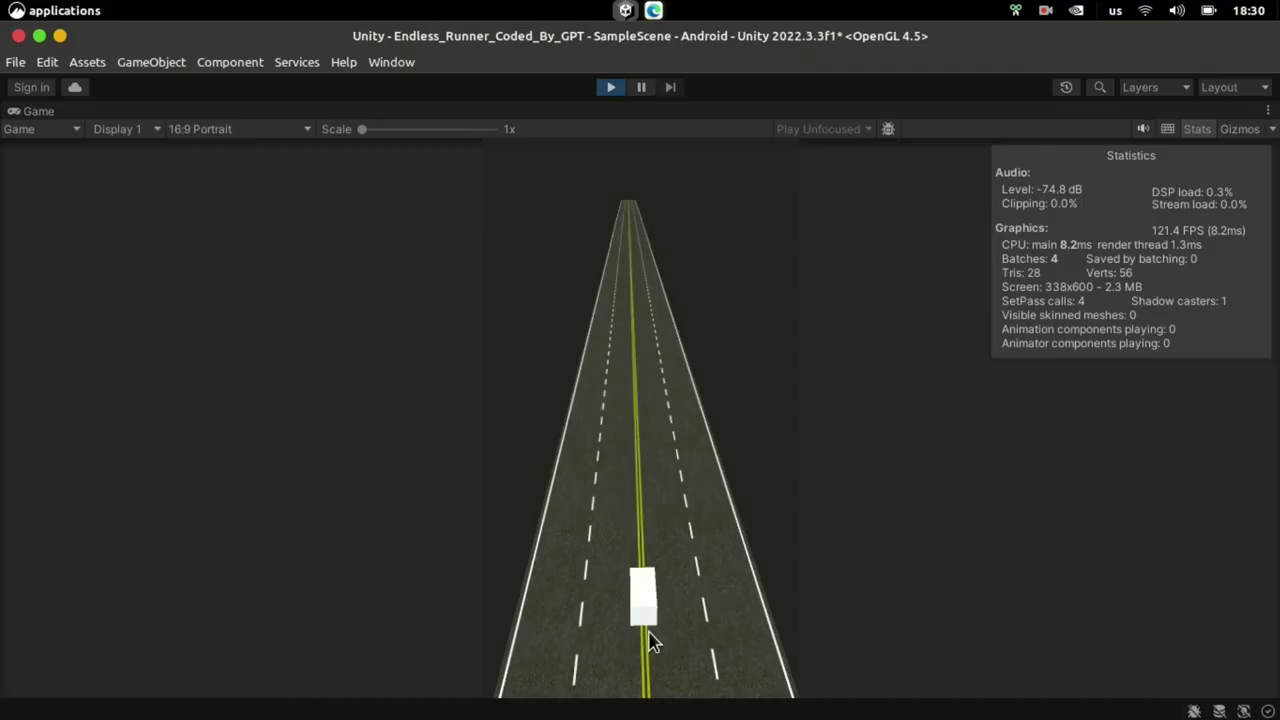
Play-test the mouse-button version, switching the cube between left and right lanes
{"action": "key", "text": "Right"}
{"action": "key", "text": "Left"}
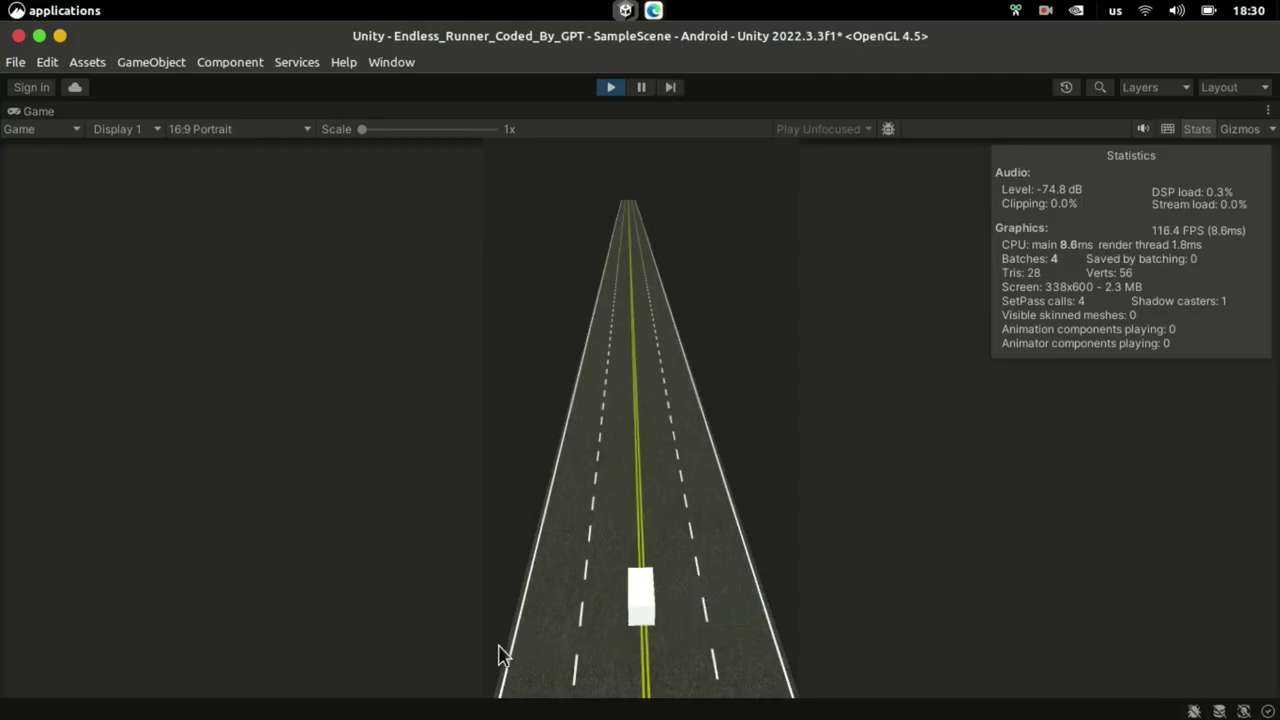
{"action": "key", "text": "Left"}
{"action": "key", "text": "Right"}
{"action": "key", "text": "Right"}
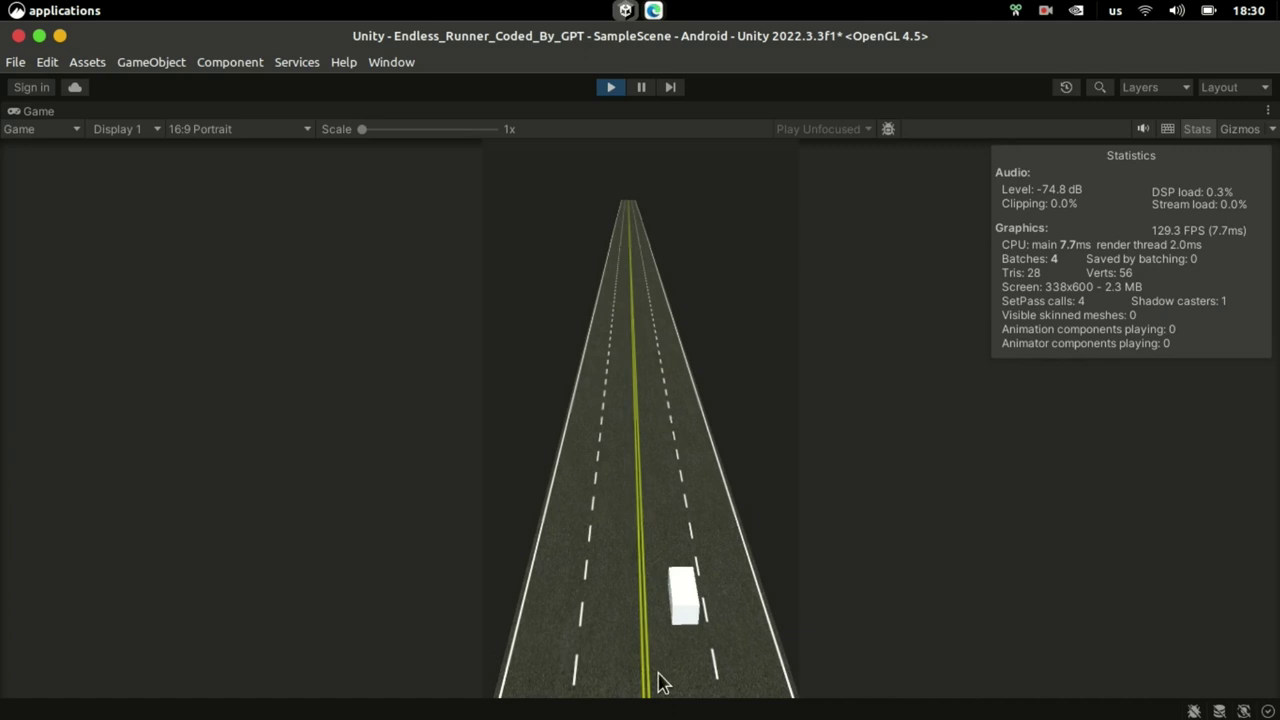
{"action": "key", "text": "Left"}
{"action": "key", "text": "Left"}
{"action": "key", "text": "Right"}
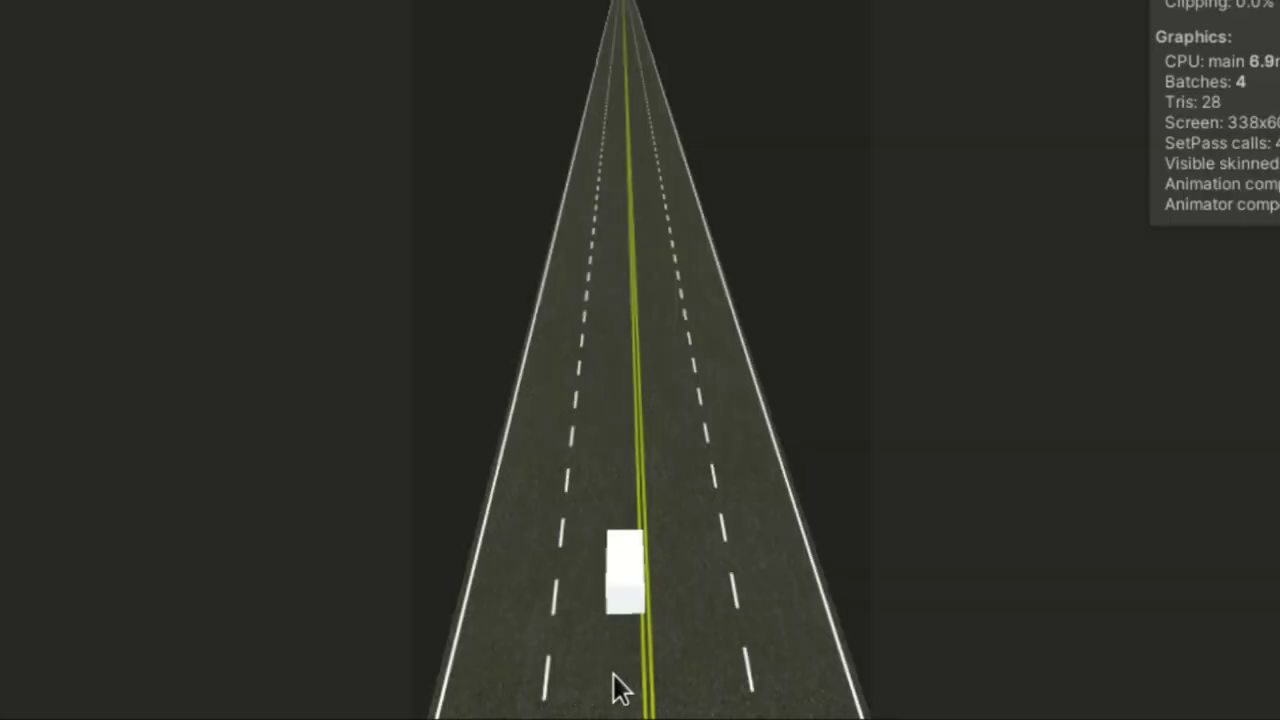
{"action": "mouse_move", "coordinate": [615, 676]}
{"action": "left_mouse_down"}
{"action": "mouse_move", "coordinate": [797, 665]}
{"action": "mouse_move", "coordinate": [413, 666]}
{"action": "mouse_move", "coordinate": [620, 673]}
{"action": "left_mouse_up"}
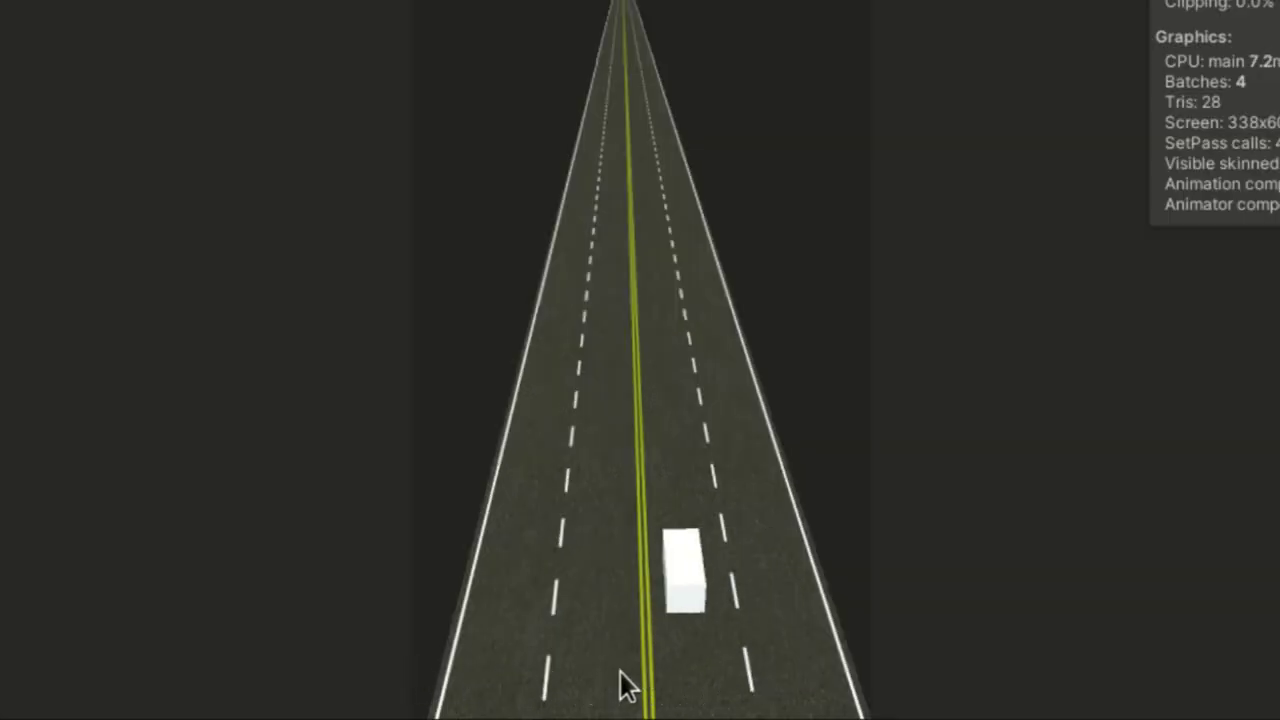
Report the movement problem to Bing, retest, and start asking about animating material tiling in code
{"action": "type", "text": "the movement is not very smooth"}
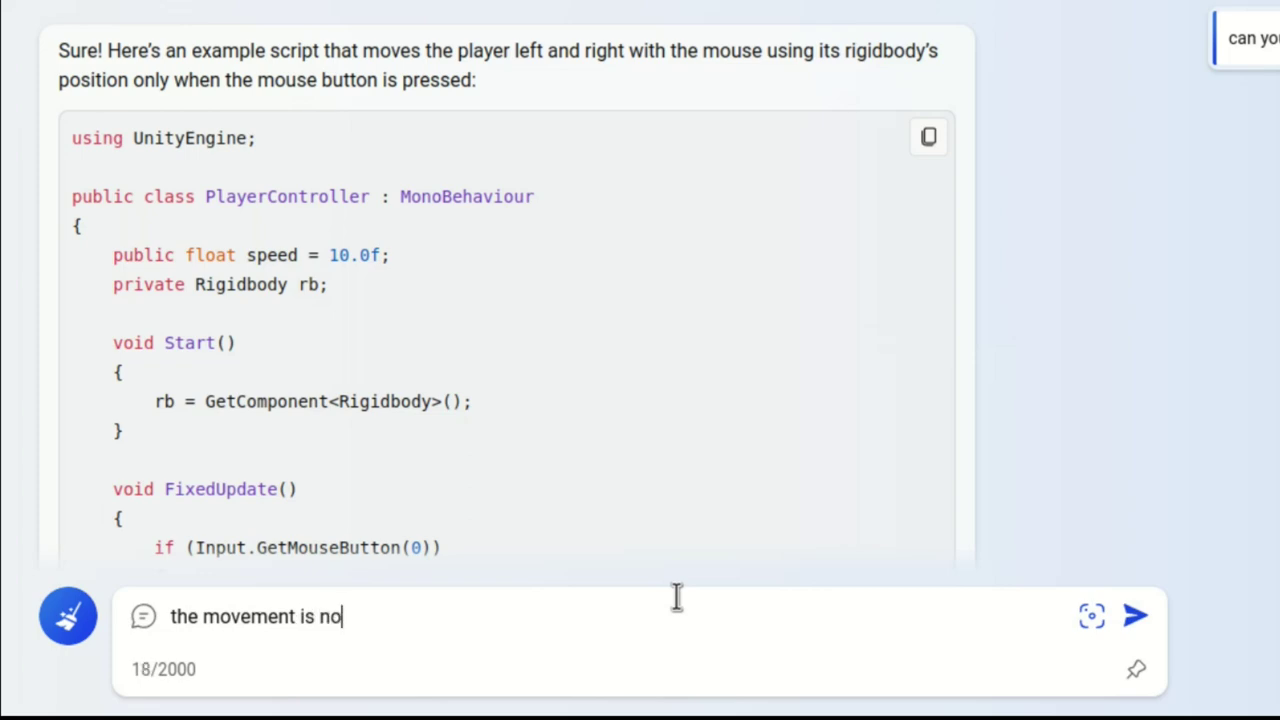
{"action": "key", "text": "Return"}
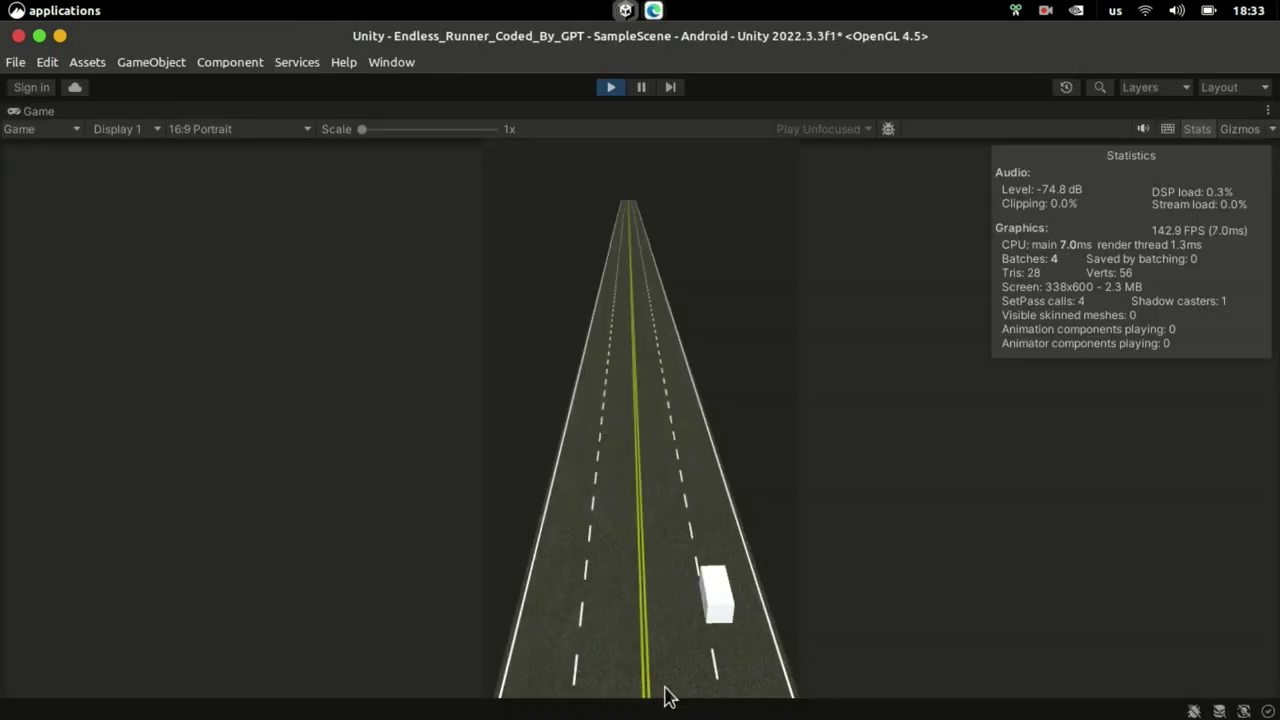
{"action": "left_click_drag", "start_coordinate": [617, 688], "coordinate": [420, 703]}
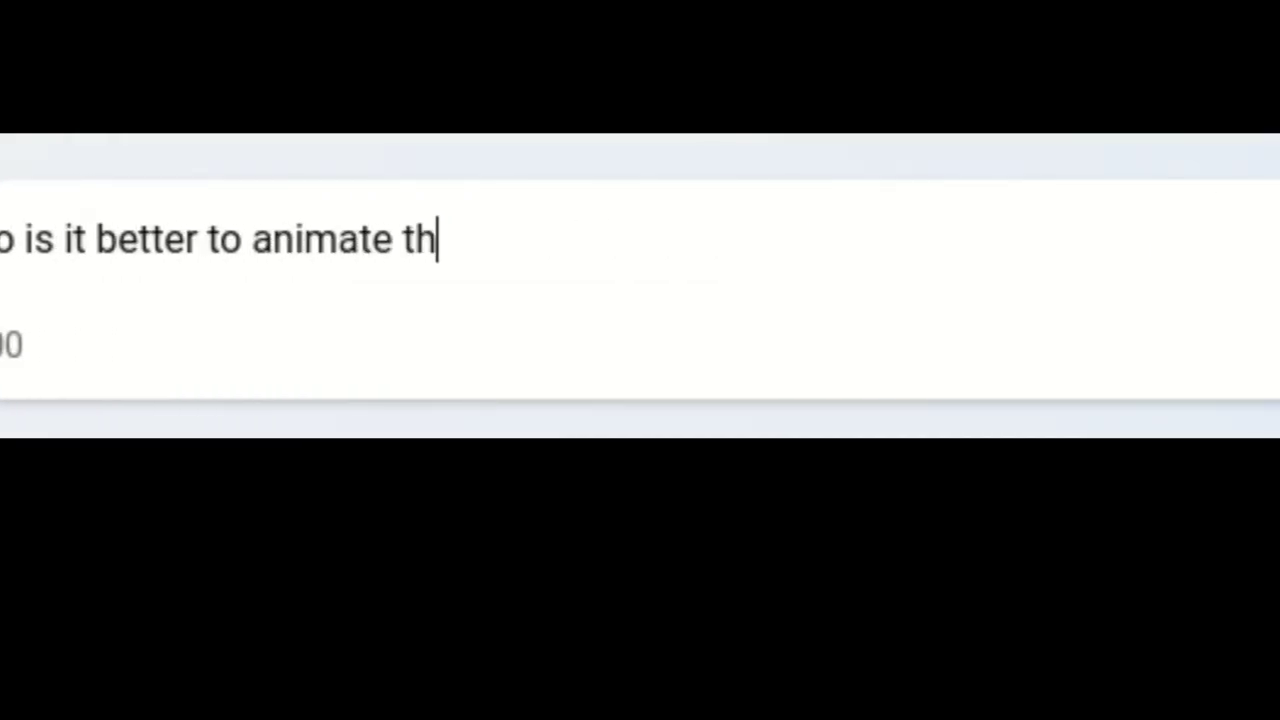
{"action": "type", "text": "ling of a material "}
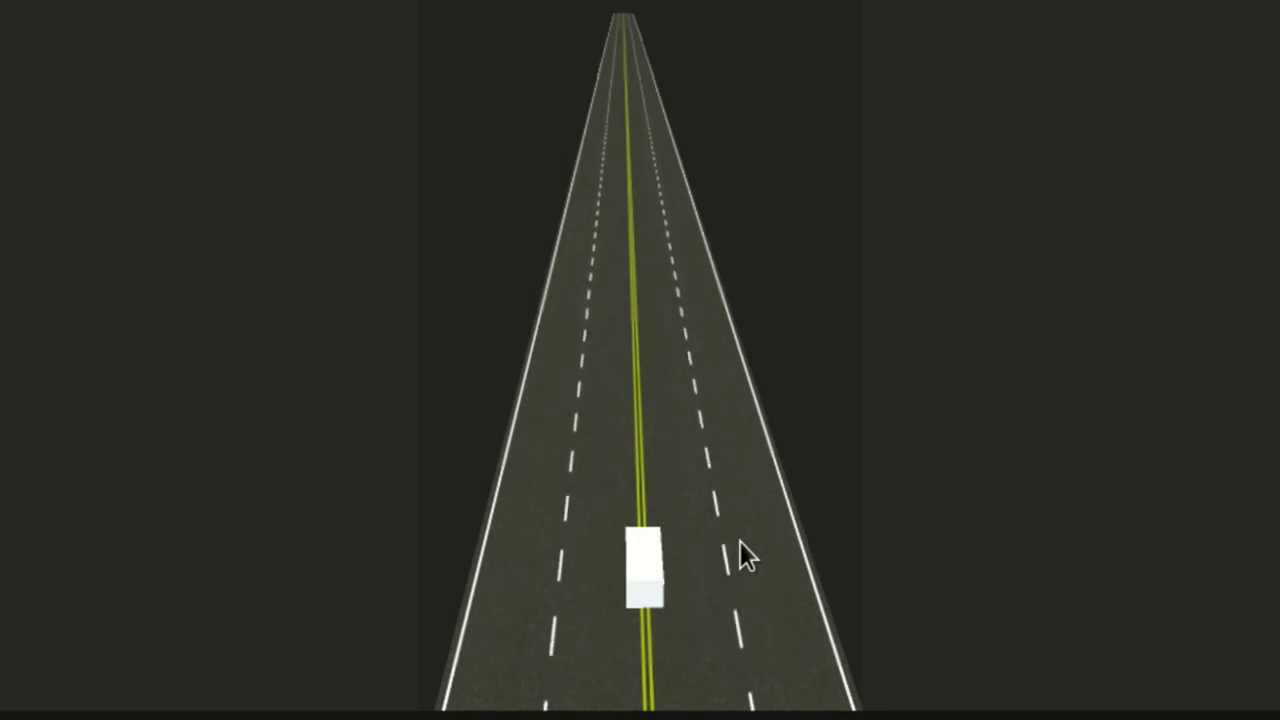
Steer the player into the left lane in play mode
{"action": "left_click_drag", "start_coordinate": [649, 641], "coordinate": [685, 650]}
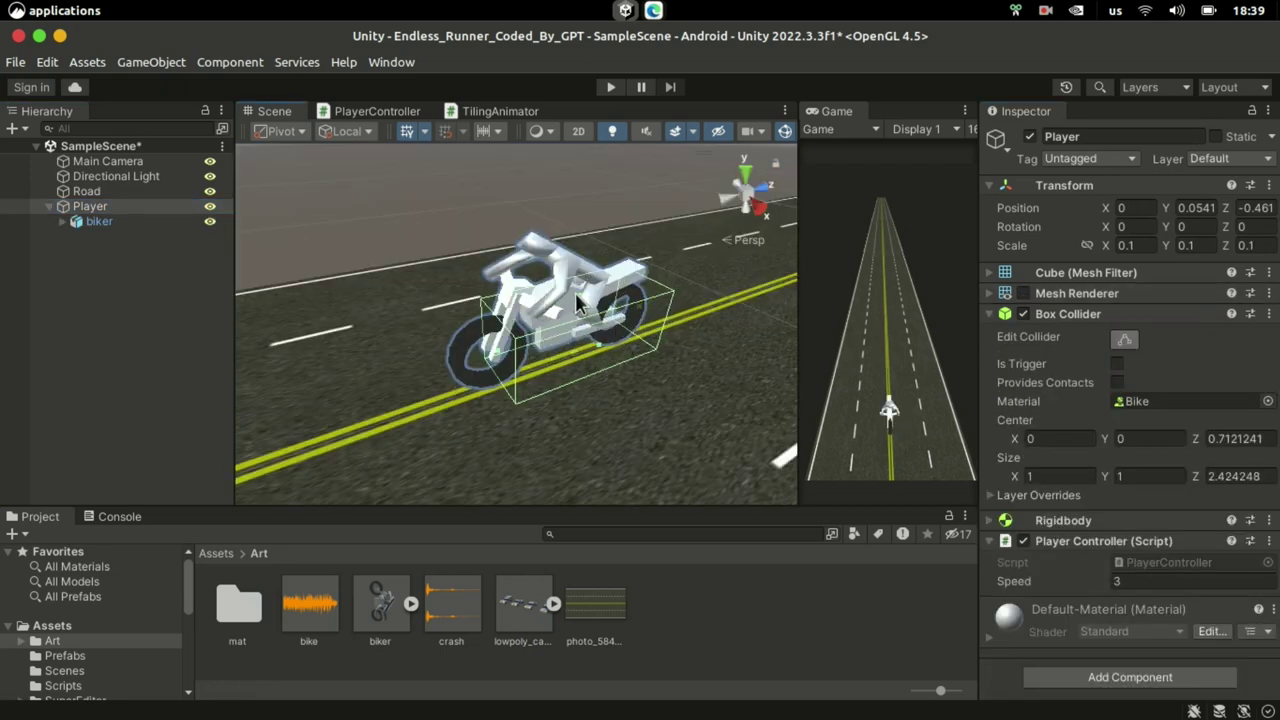
Heighten the Player's box collider for the biker, test steering, and tilt the biker to X -52.54
{"action": "left_click_drag", "start_coordinate": [575, 292], "coordinate": [585, 270]}
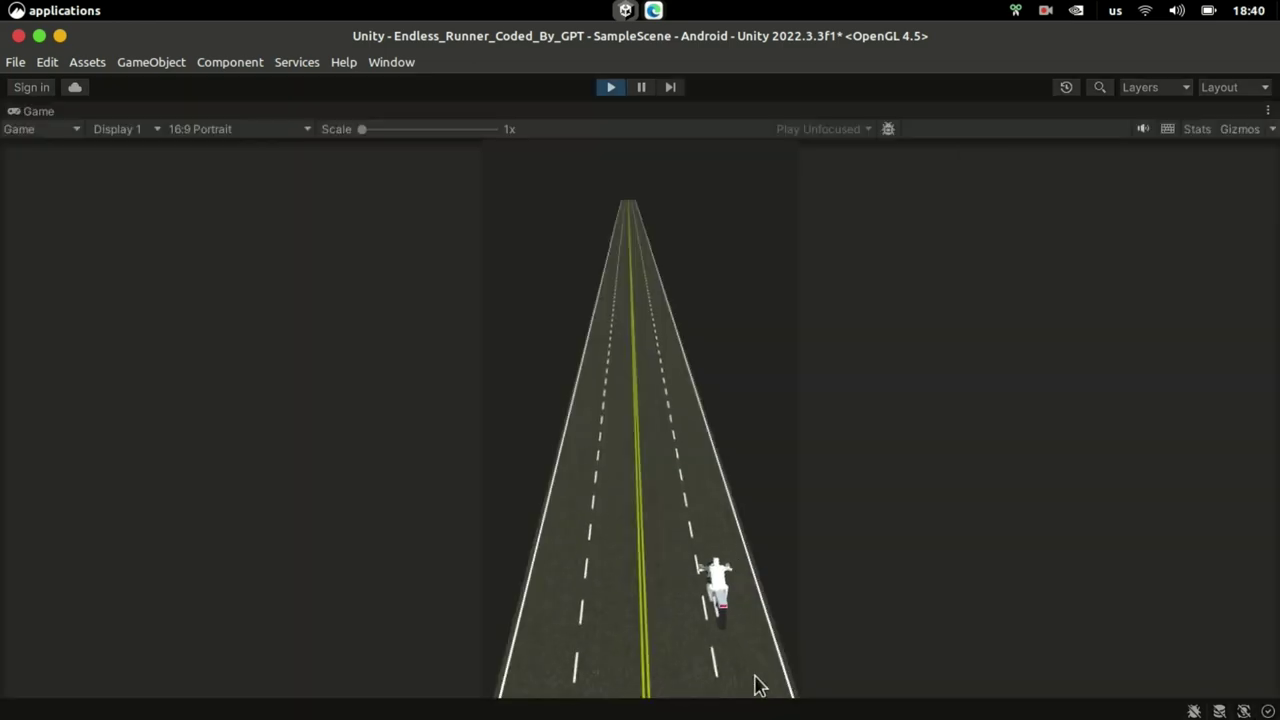
{"action": "left_click_drag", "start_coordinate": [754, 680], "coordinate": [812, 648]}
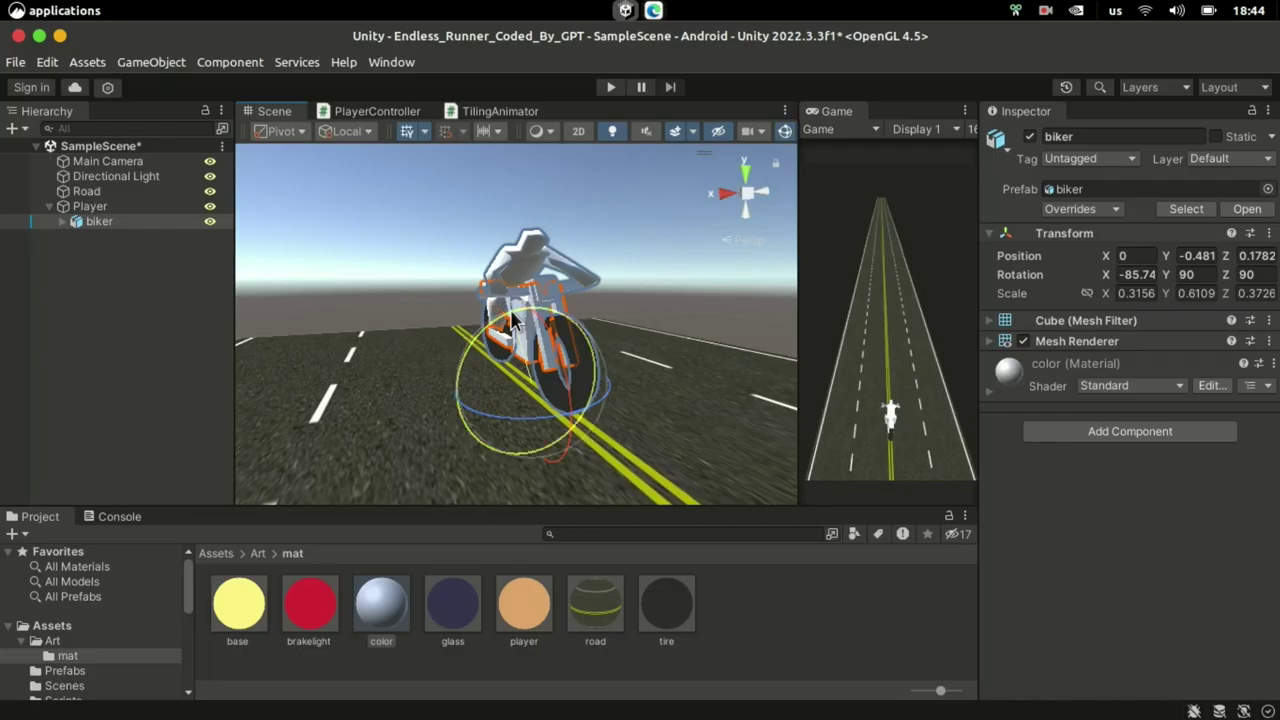
{"action": "left_click_drag", "start_coordinate": [512, 318], "coordinate": [470, 343]}
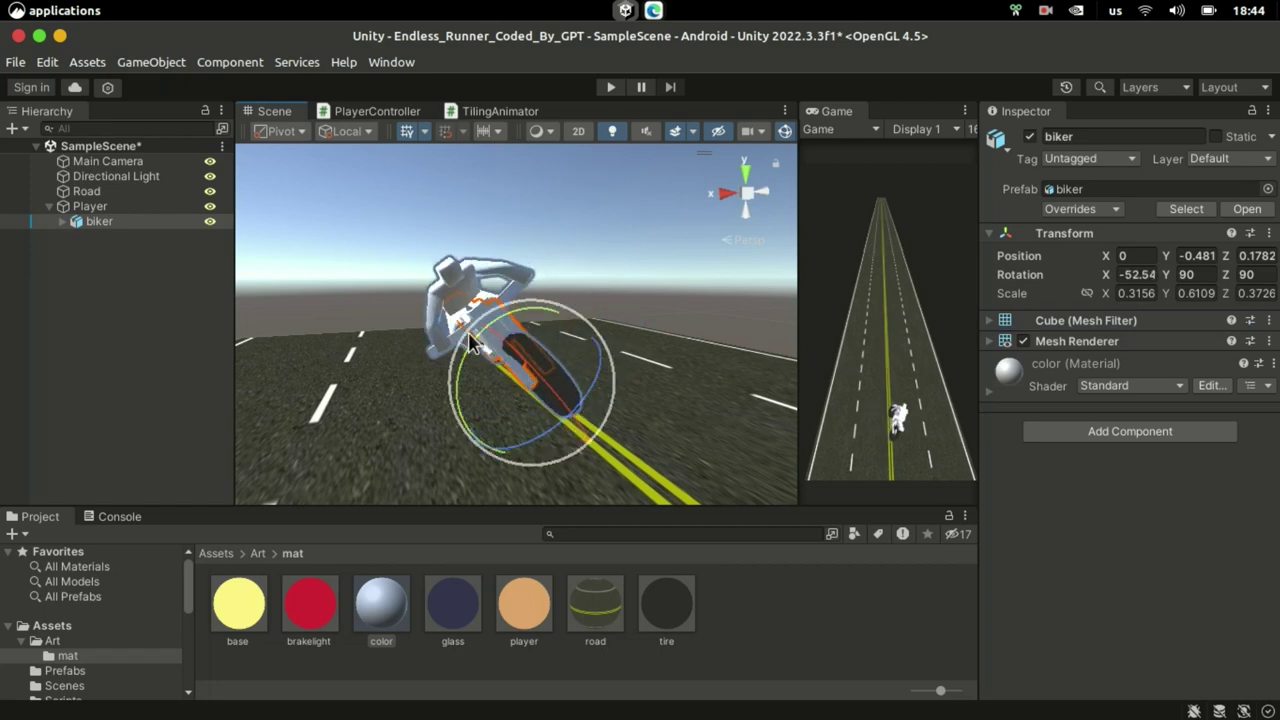
Ask Bing Chat to rotate the player's child while the mouse button is pressed, and copy the code
{"action": "left_click", "coordinate": [172, 383]}
{"action": "type", "text": "andd"}
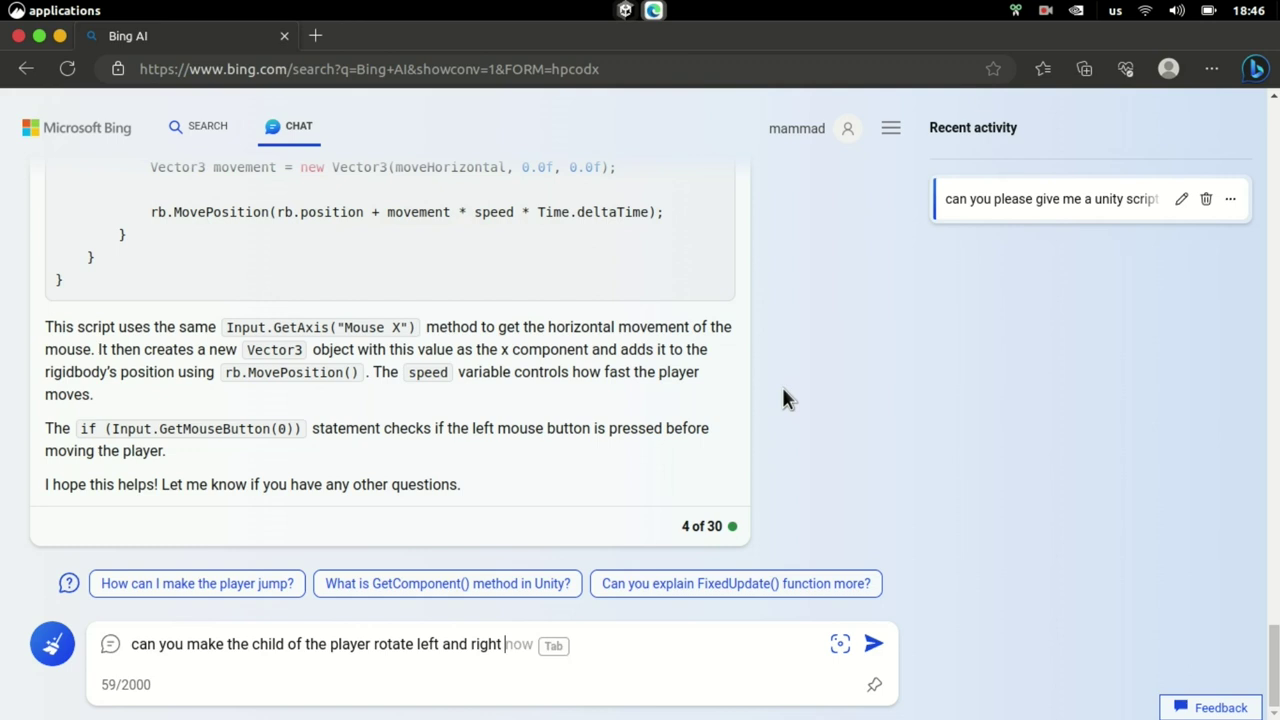
{"action": "type", "text": "when the mouse button is pressed"}
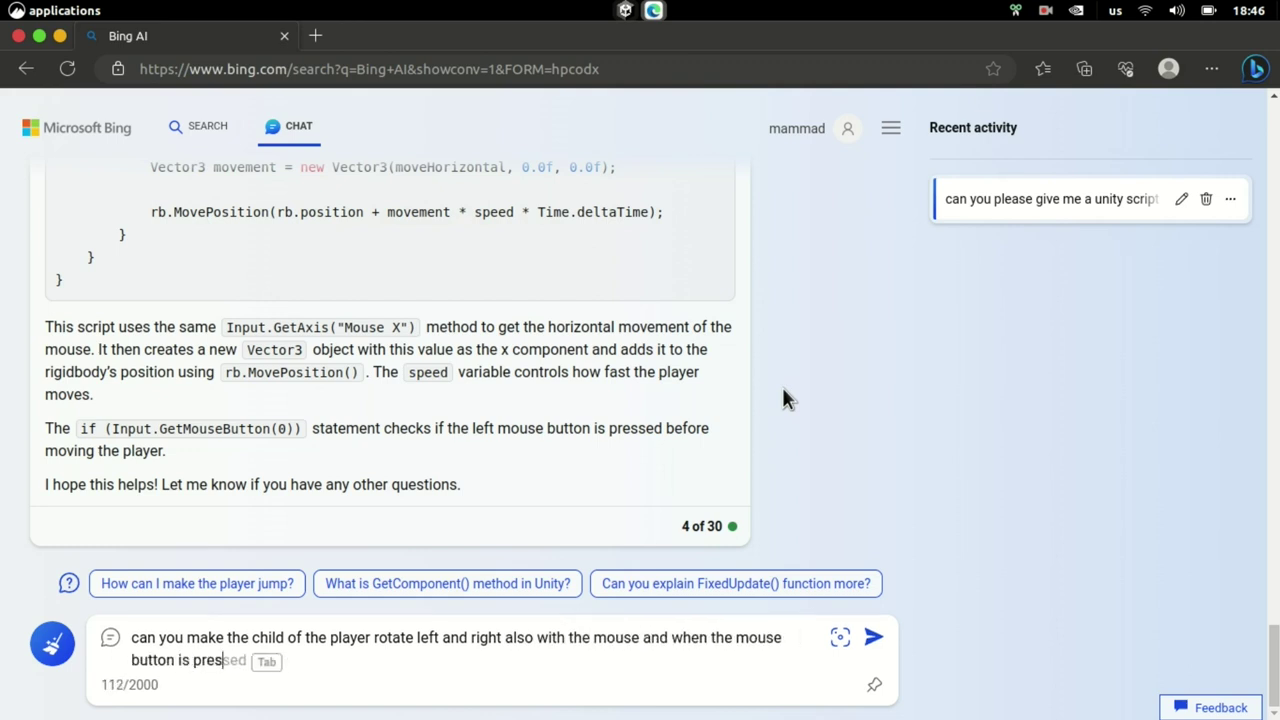
{"action": "key", "text": "Return"}
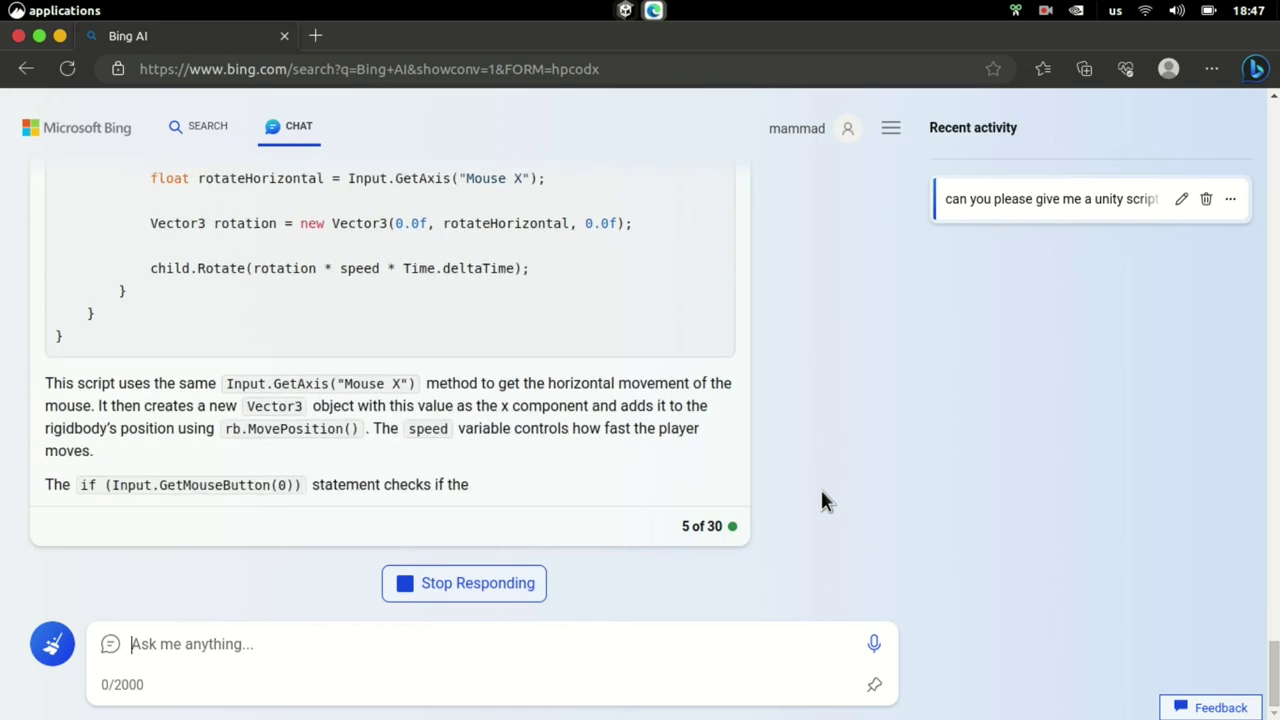
{"action": "left_click", "coordinate": [715, 297]}
{"action": "key", "text": "alt+Tab"}
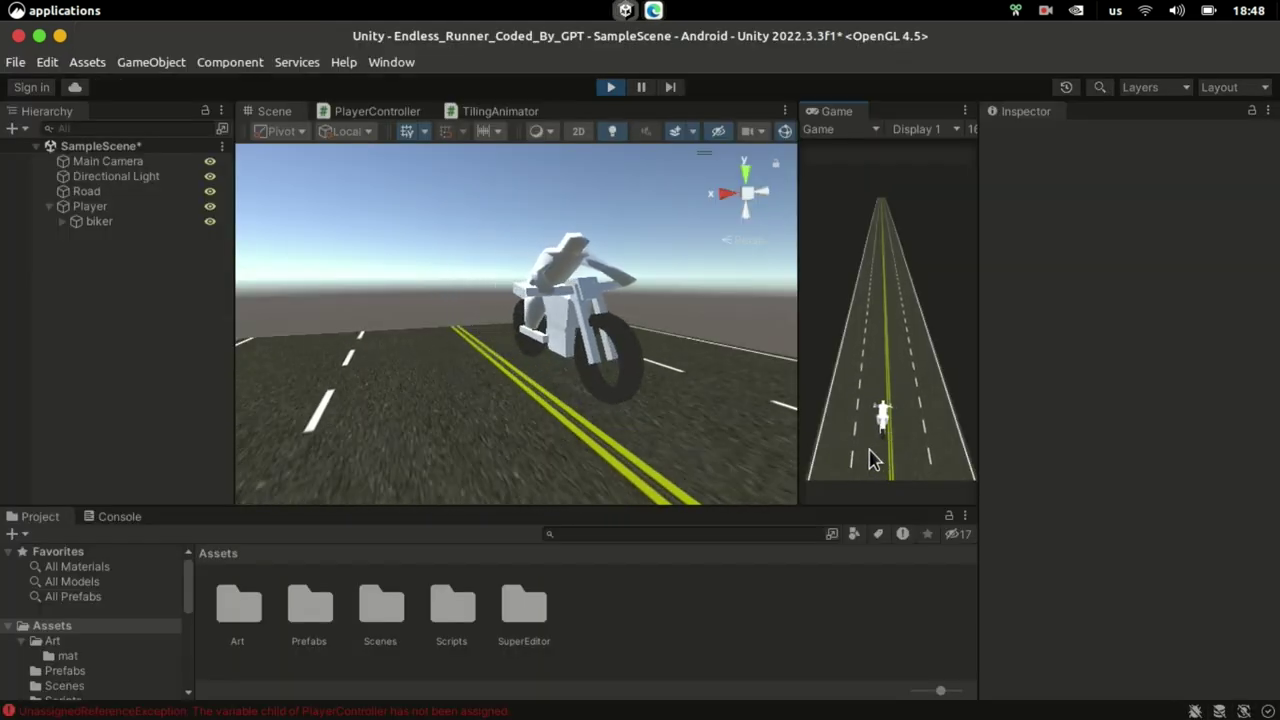
Test-steer the biker in play mode with Speed 3 and Rotate Speed 10
{"action": "mouse_move", "coordinate": [865, 460]}
{"action": "left_mouse_down"}
{"action": "mouse_move", "coordinate": [930, 470]}
{"action": "mouse_move", "coordinate": [849, 471]}
{"action": "left_mouse_up"}
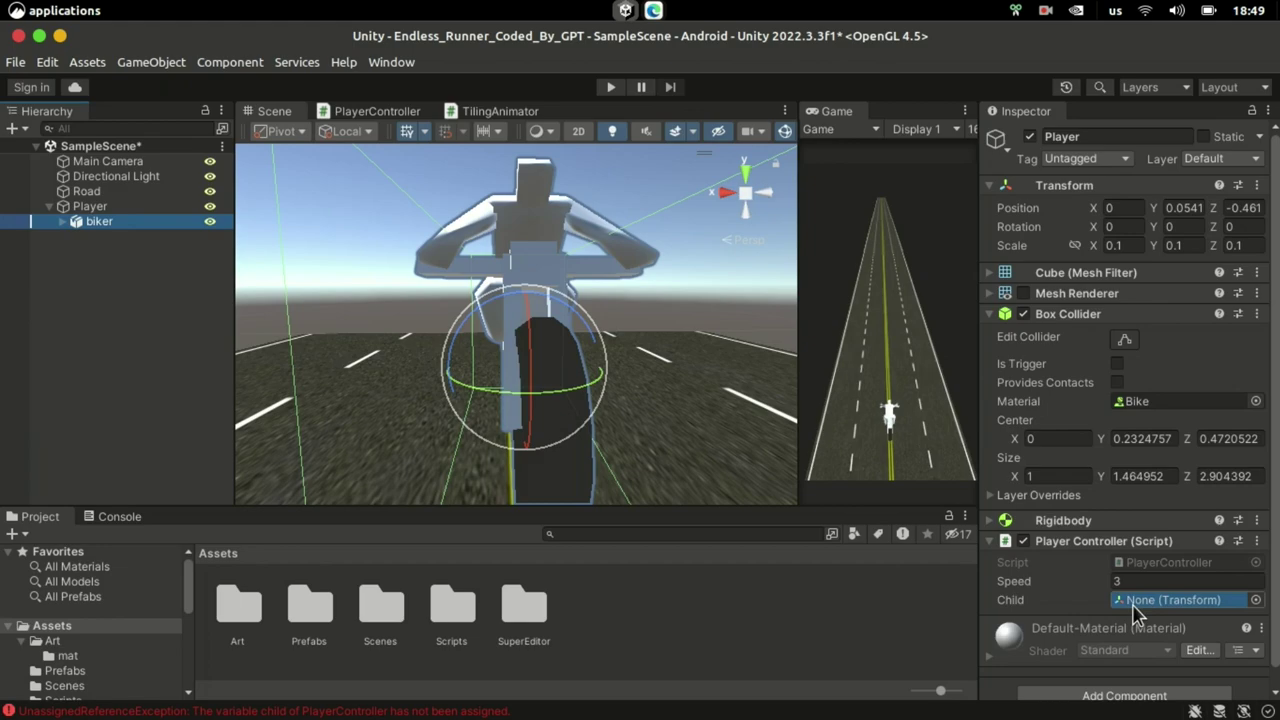
{"action": "left_click", "coordinate": [840, 614]}
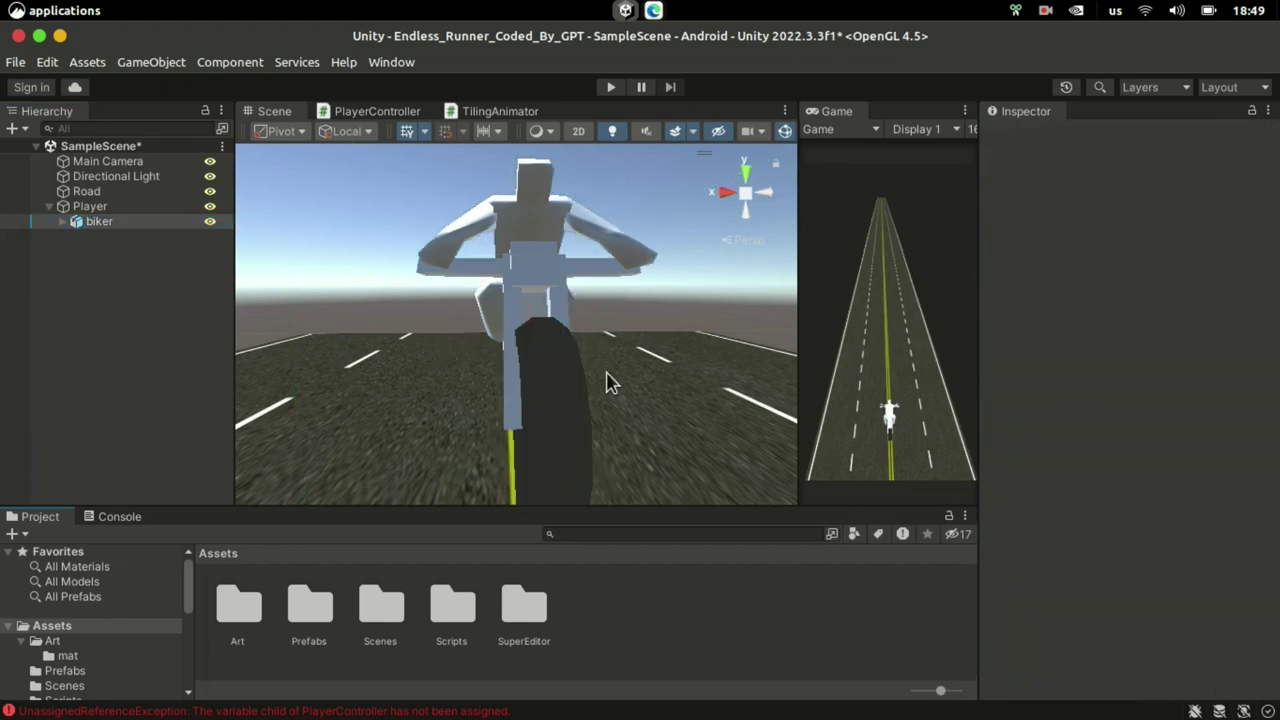
{"action": "key", "text": "ctrl+p"}
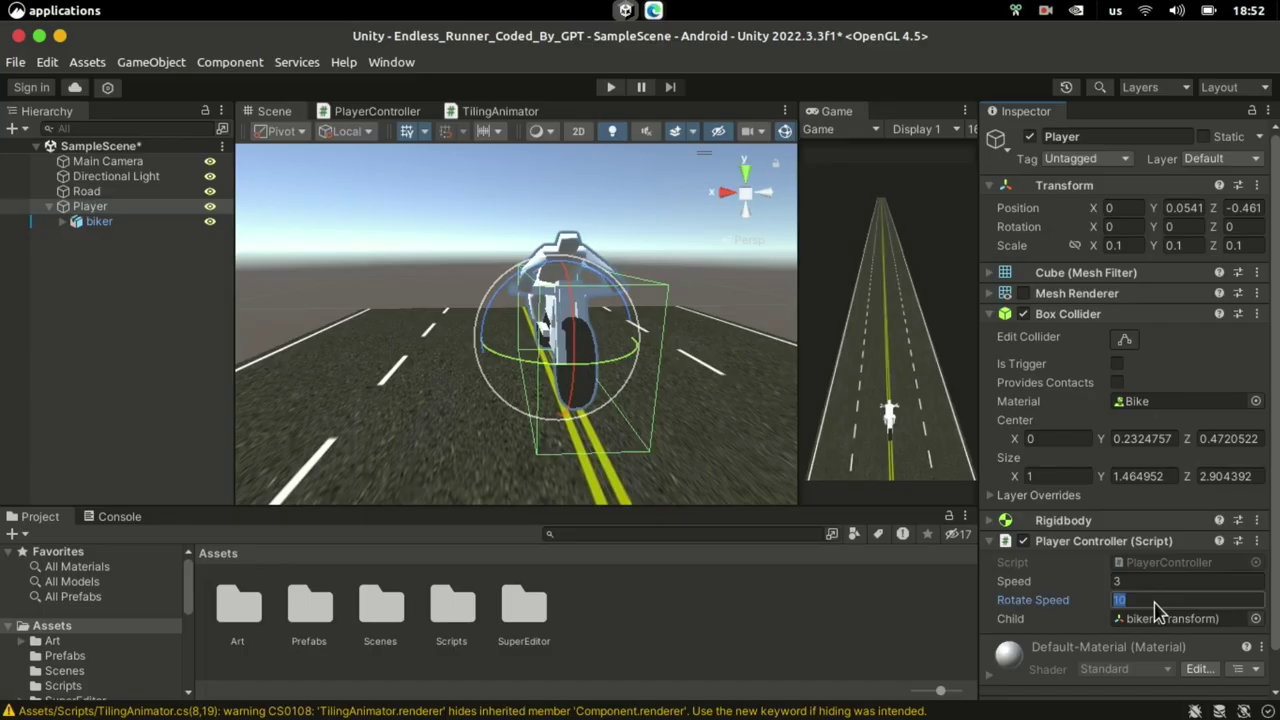
Set Rotate Speed to 45, then 450, and test the biker's tilting steering
{"action": "type", "text": "45"}
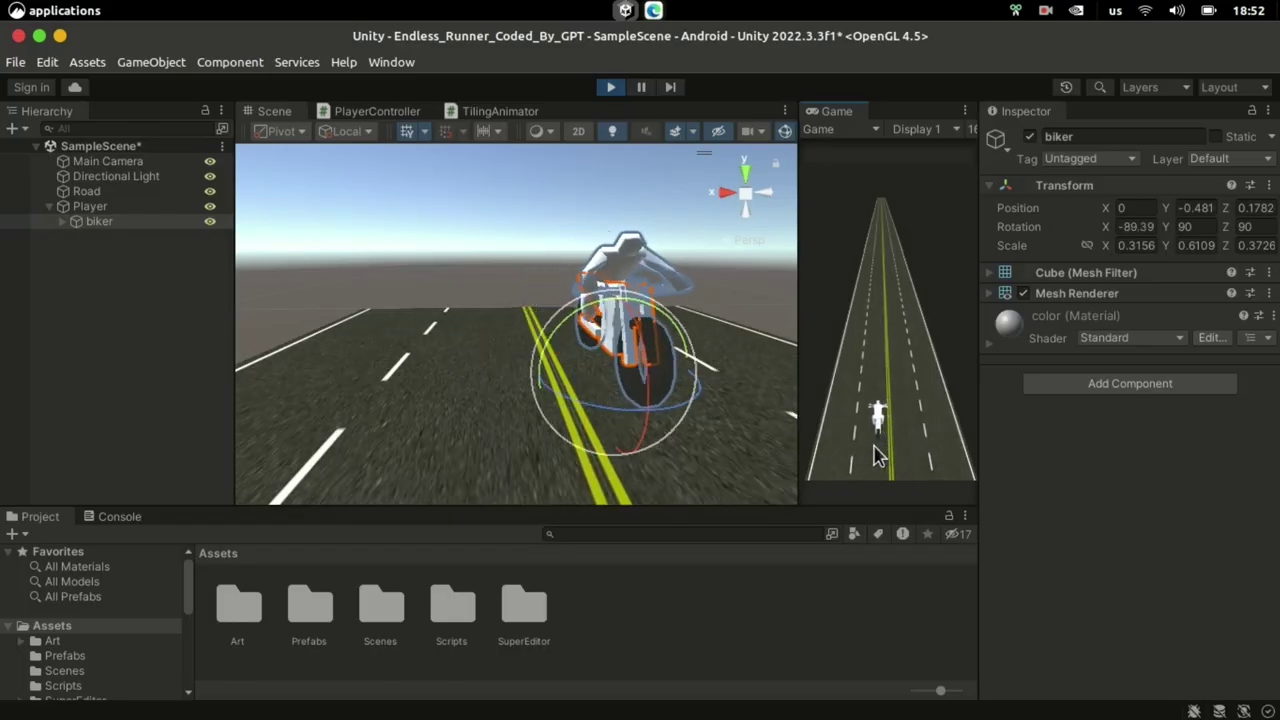
{"action": "mouse_move", "coordinate": [878, 455]}
{"action": "left_mouse_down"}
{"action": "mouse_move", "coordinate": [826, 457]}
{"action": "mouse_move", "coordinate": [945, 460]}
{"action": "mouse_move", "coordinate": [888, 452]}
{"action": "left_mouse_up"}
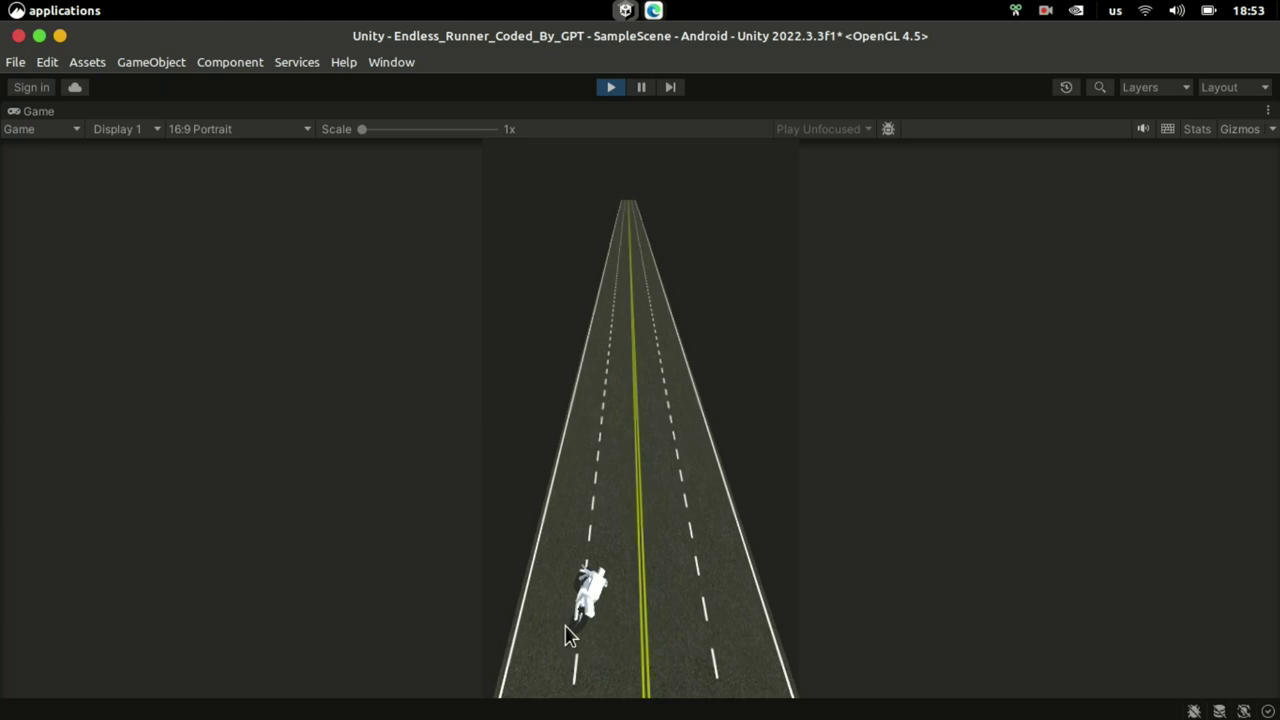
{"action": "left_click_drag", "start_coordinate": [600, 660], "coordinate": [500, 655]}
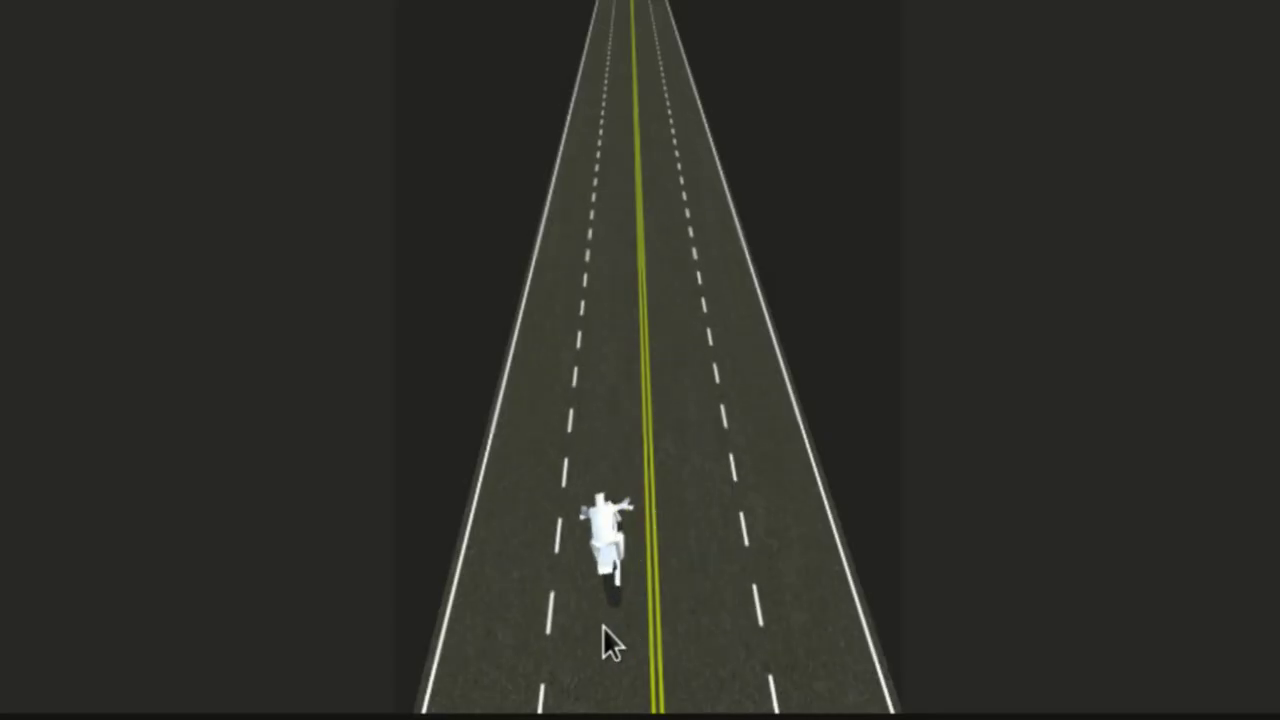
{"action": "left_click_drag", "start_coordinate": [606, 643], "coordinate": [718, 667]}
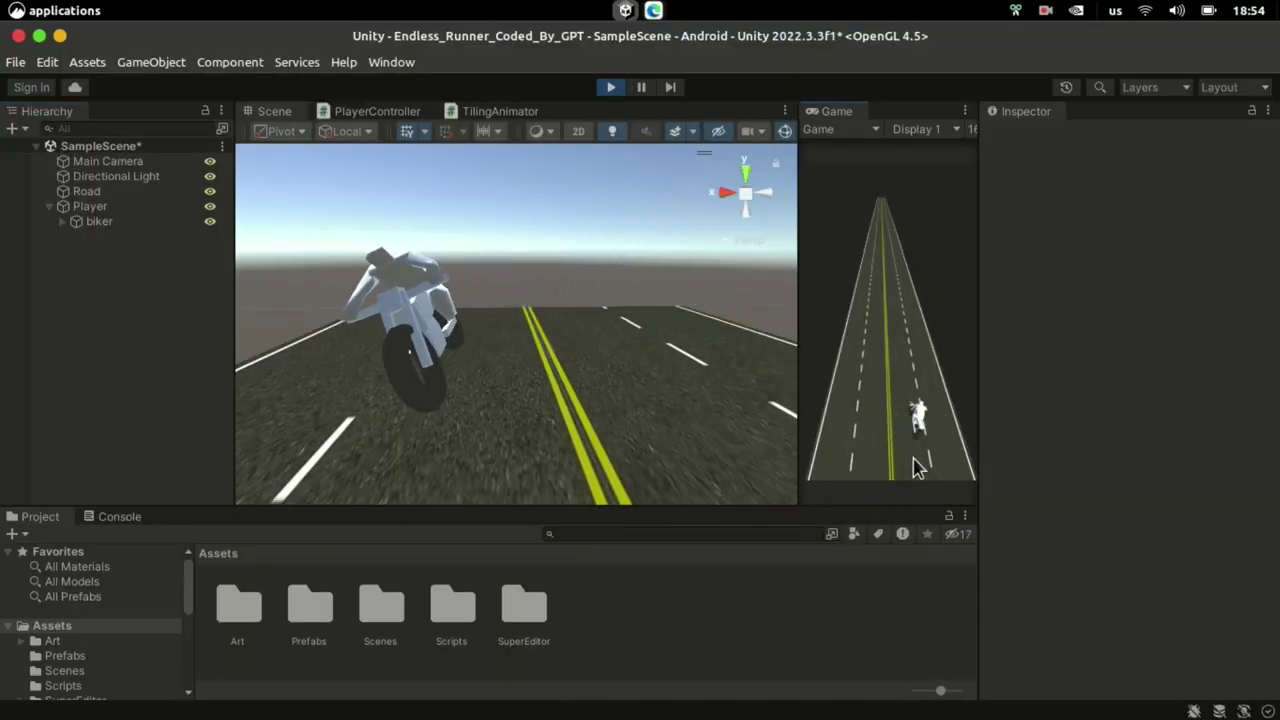
Ask Bing Chat to smoothly reset the biker to its original rotation whether the mouse is pressed or not
{"action": "left_click_drag", "start_coordinate": [916, 468], "coordinate": [936, 440]}
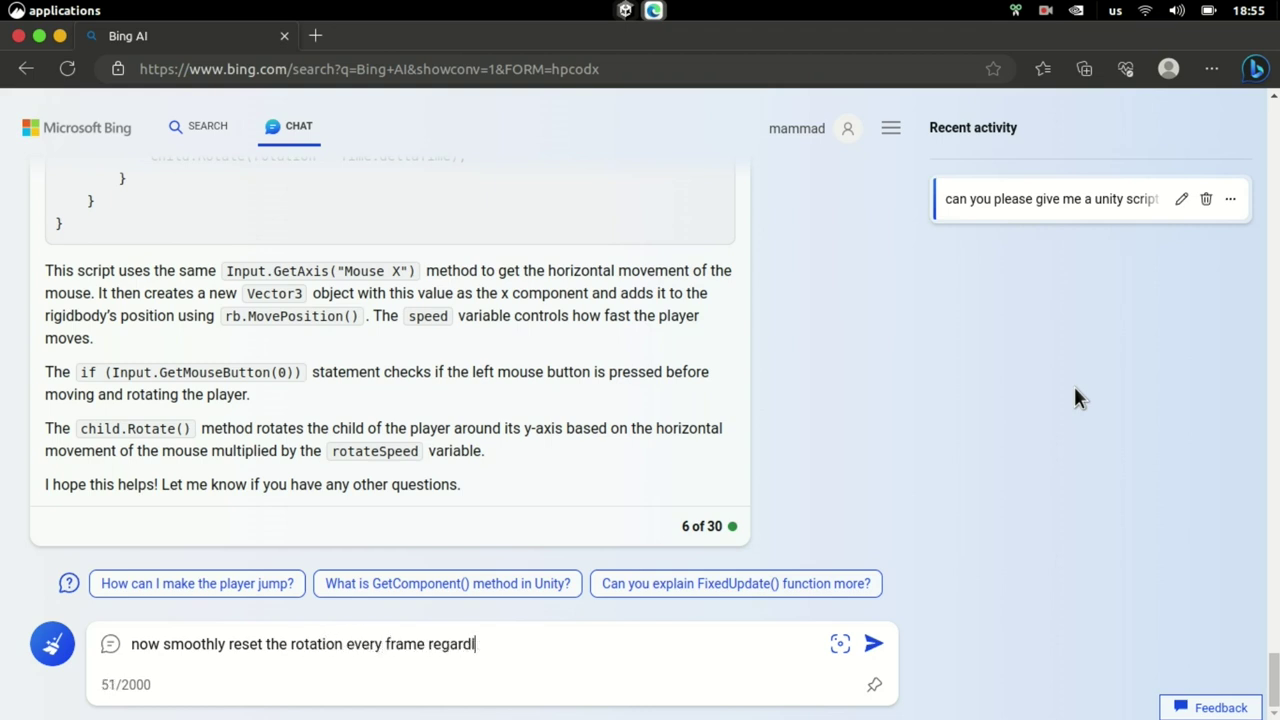
{"action": "type", "text": "essed or not"}
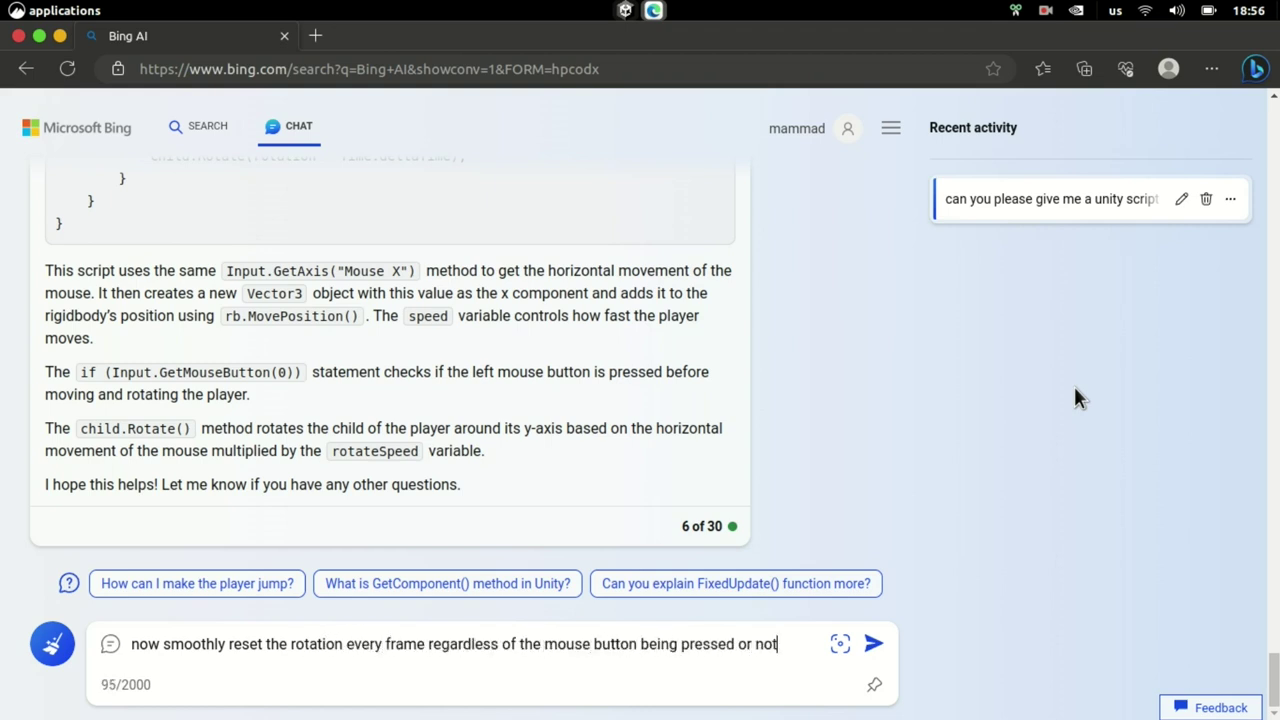
{"action": "key", "text": "Return"}
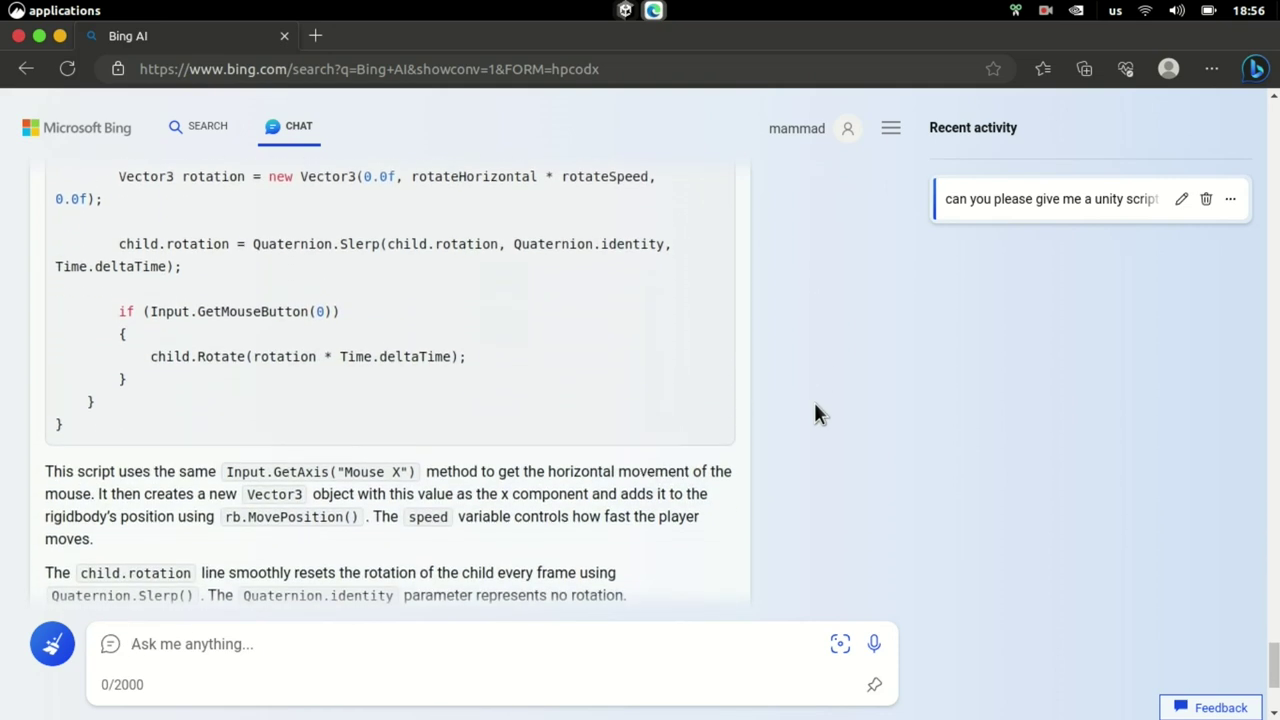
{"action": "scroll", "coordinate": [814, 414], "scroll_direction": "up", "scroll_amount": 4}
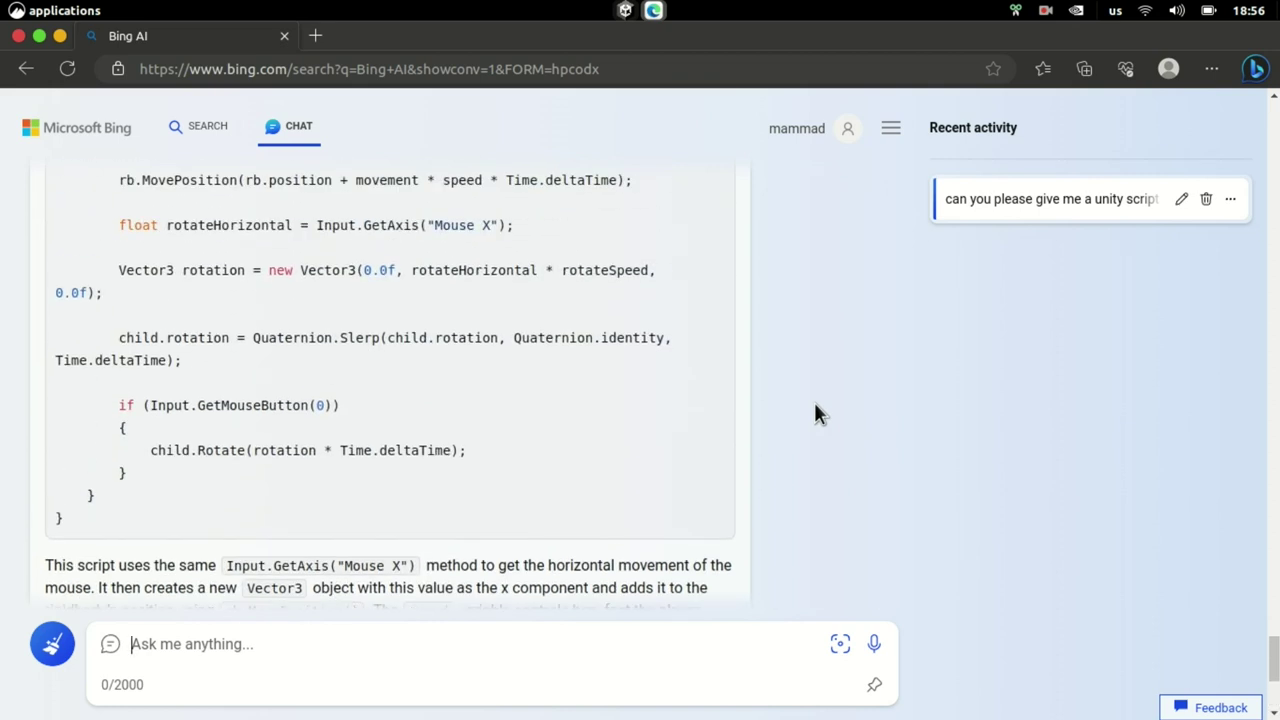
{"action": "scroll", "coordinate": [815, 410], "scroll_direction": "up", "scroll_amount": 4}
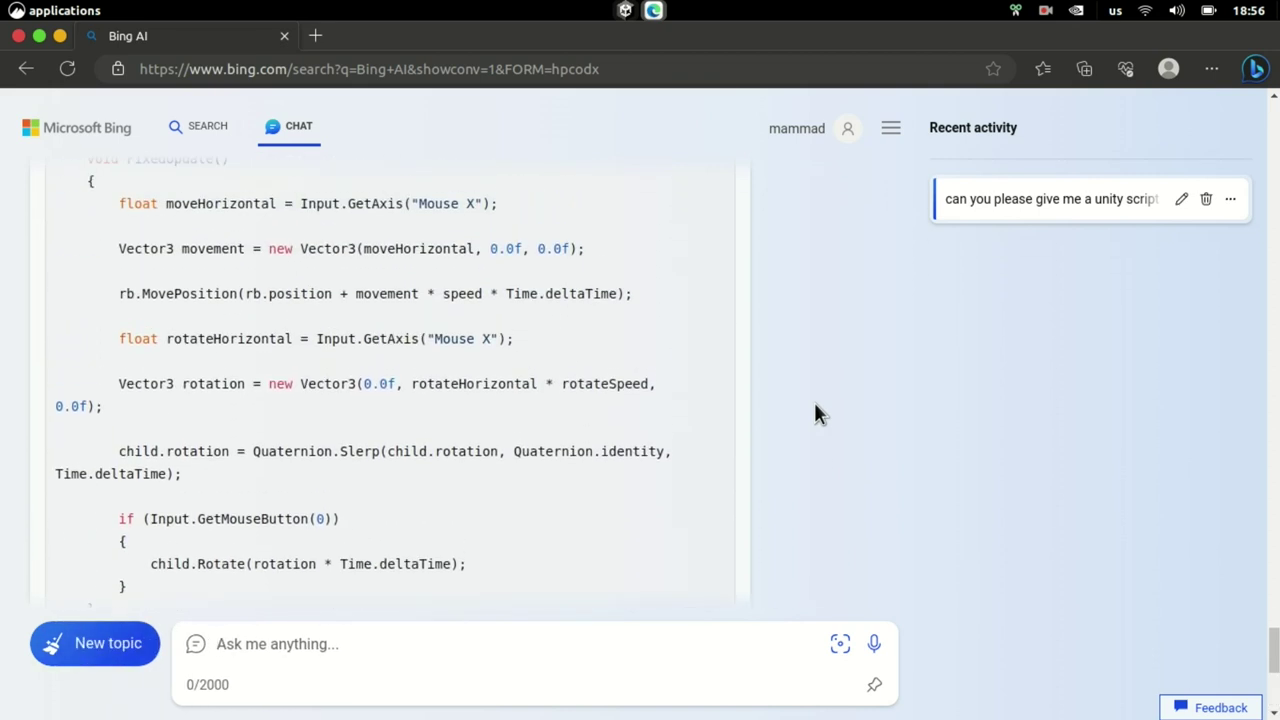
{"action": "scroll", "coordinate": [815, 413], "scroll_direction": "down", "scroll_amount": 5}
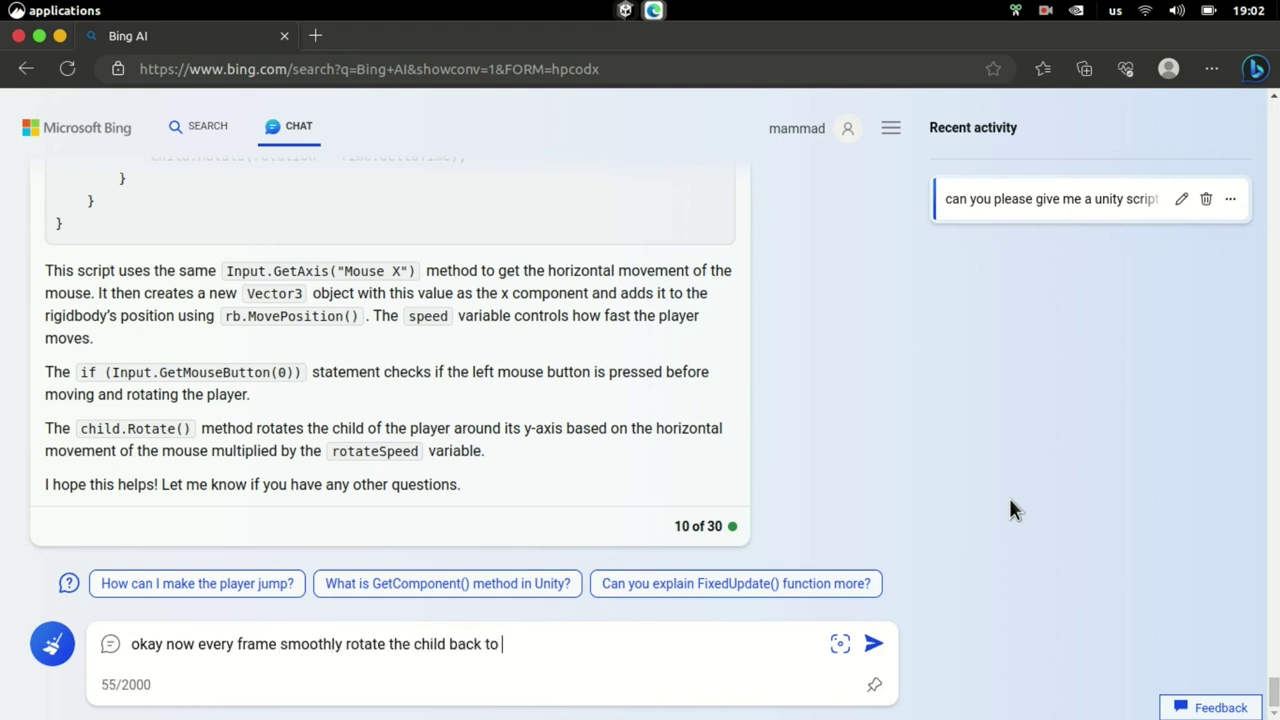
{"action": "type", "text": "al rotation"}
{"action": "key", "text": "Return"}
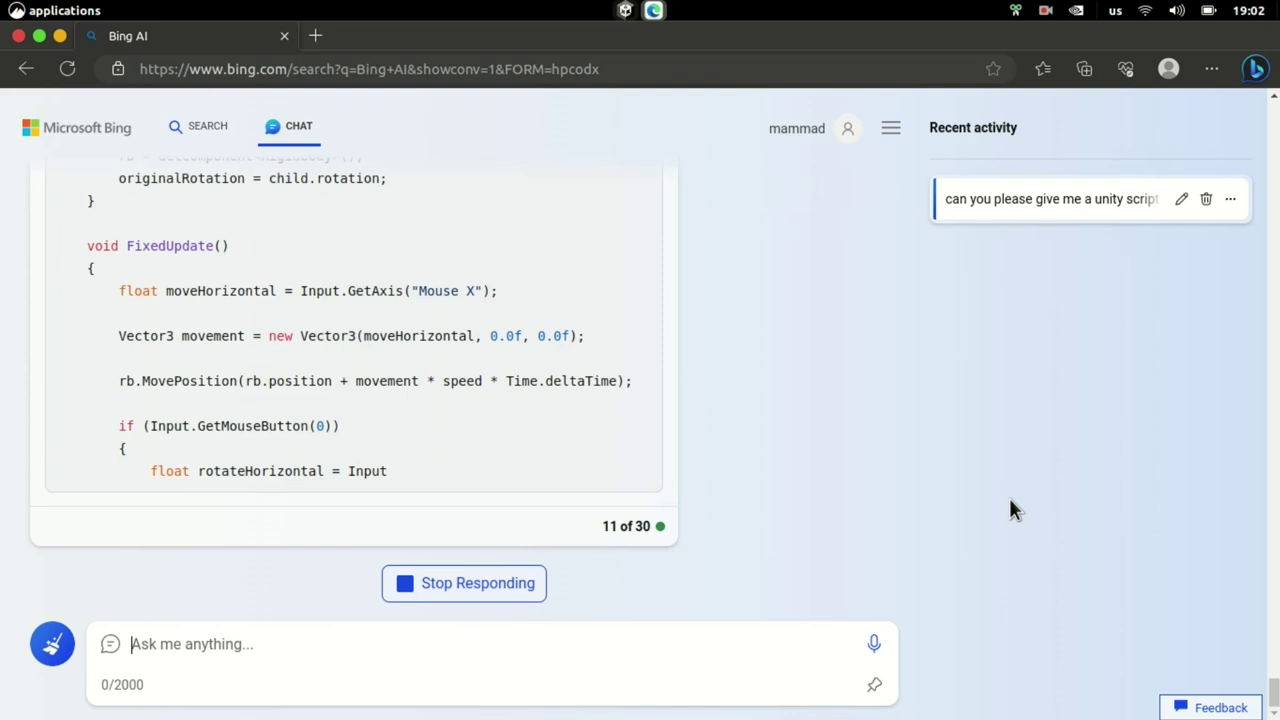
Ask Bing Chat to move the pasted movement lines so they also run while the mouse is pressed
{"action": "type", "text": "I still want the movement to also happen when the mouse button is"}
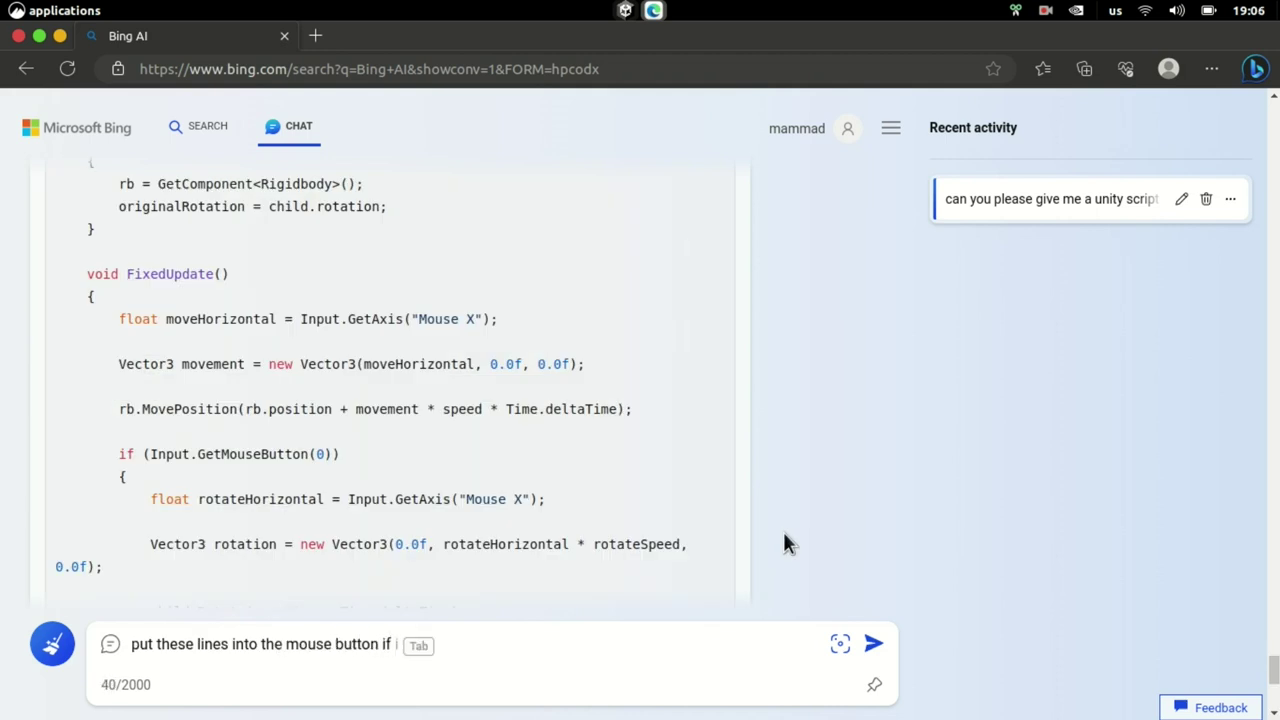
{"action": "type", "text": "float moveHorizontal = Input.GetAxis(\"Mouse X\");          Vector3 movement = new Vector3(moveHorizontal, 0.0f, 0.0f);          rb.MovePosition(rb.position + movement * speed * Time.deltaTime);"}
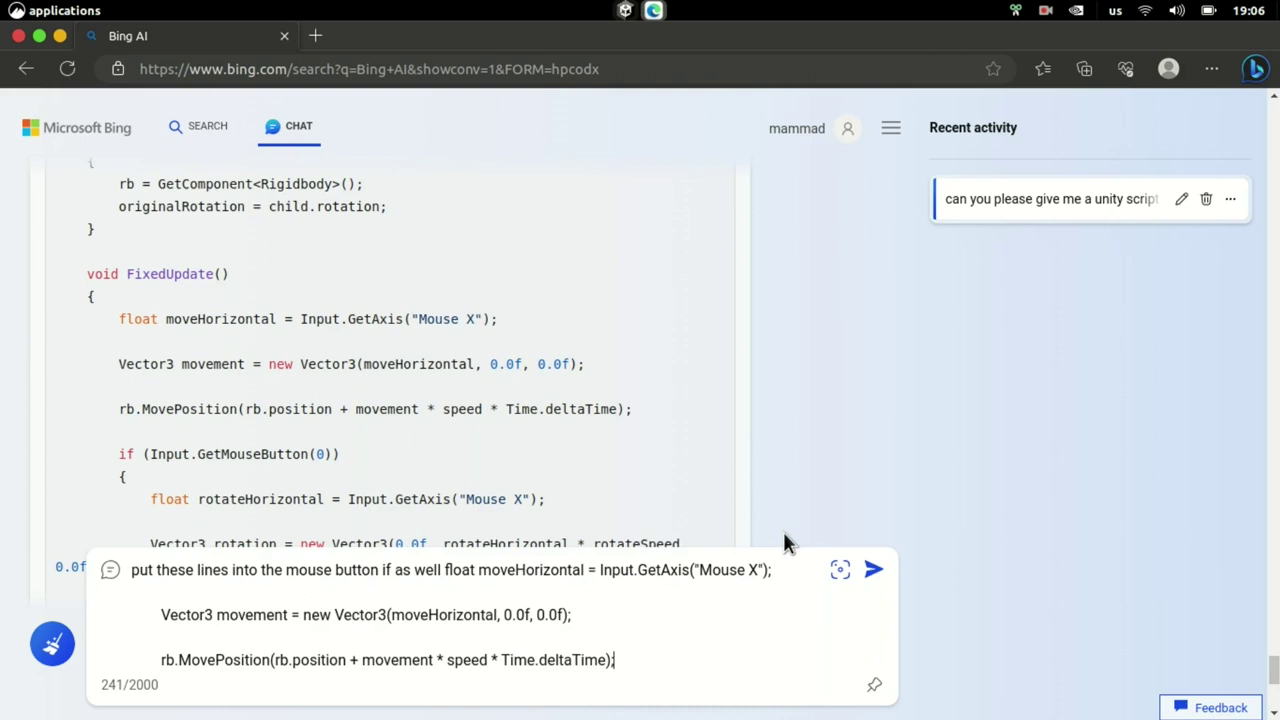
{"action": "key", "text": "Return"}
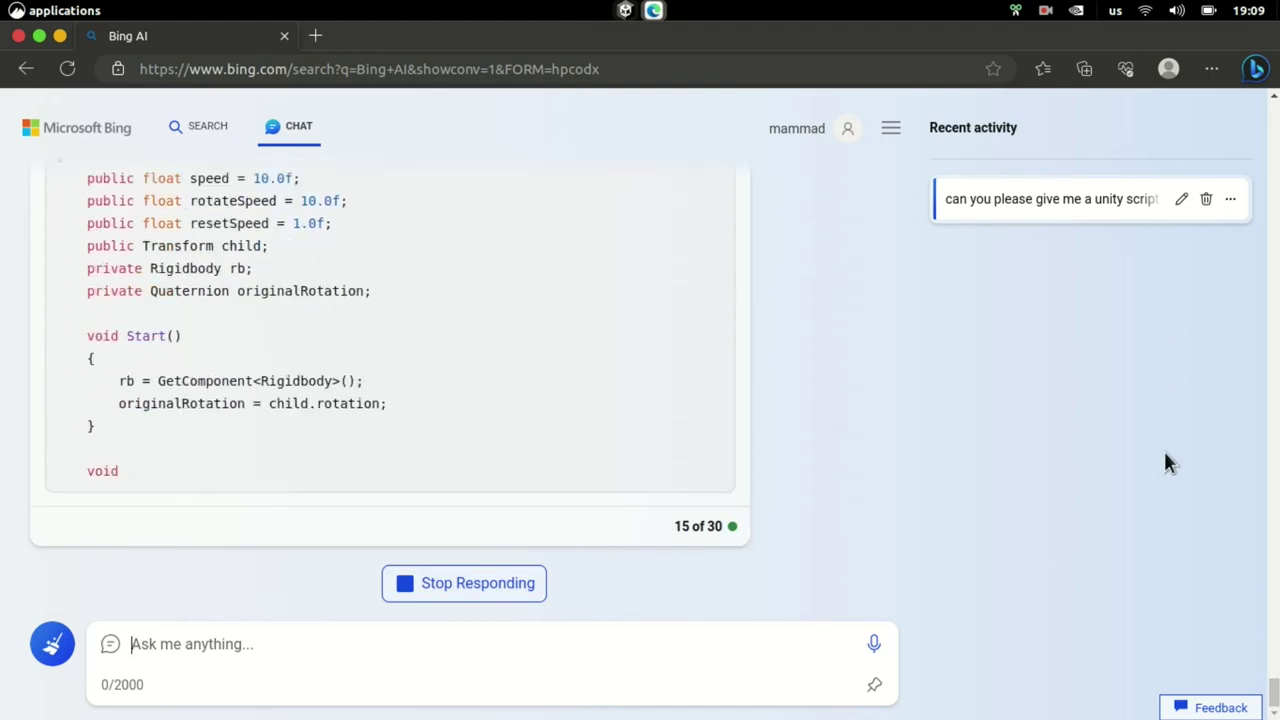
{"action": "scroll", "coordinate": [959, 515], "scroll_direction": "up", "scroll_amount": 5}
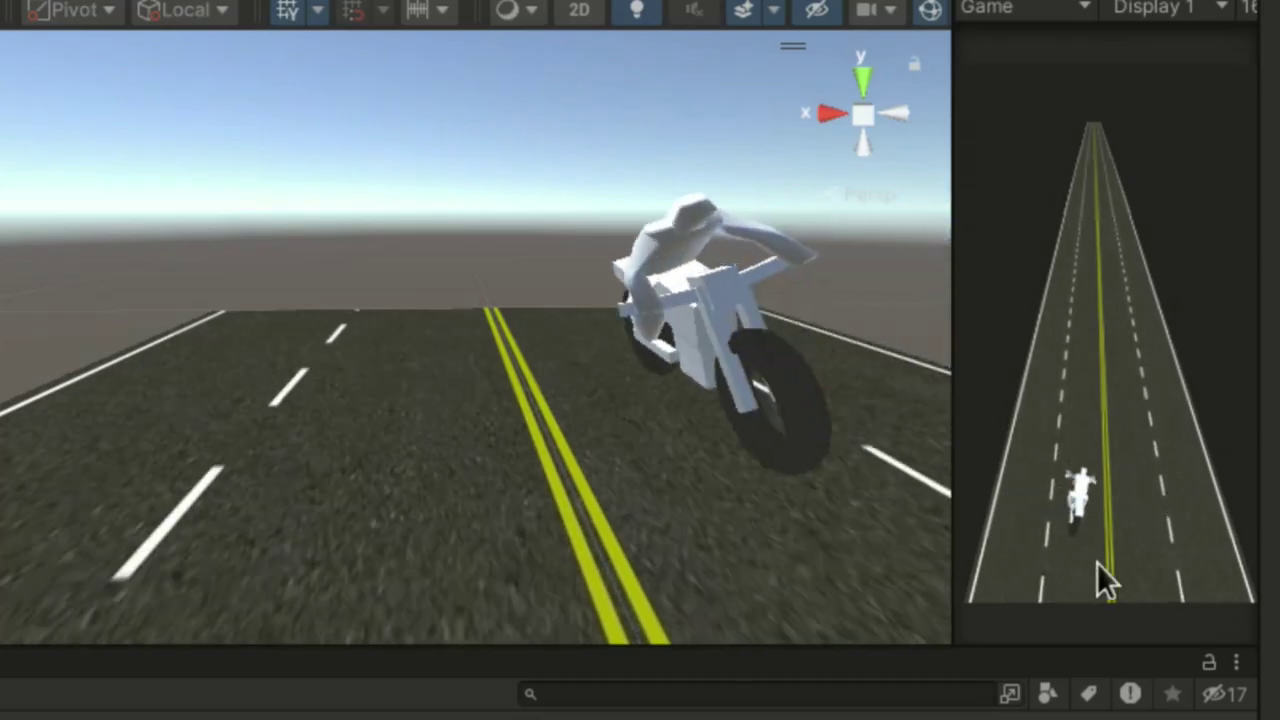
Test-steer the motorcycle between the walls and bring up the Tag choices for the wall blocks
{"action": "key", "text": "Right"}
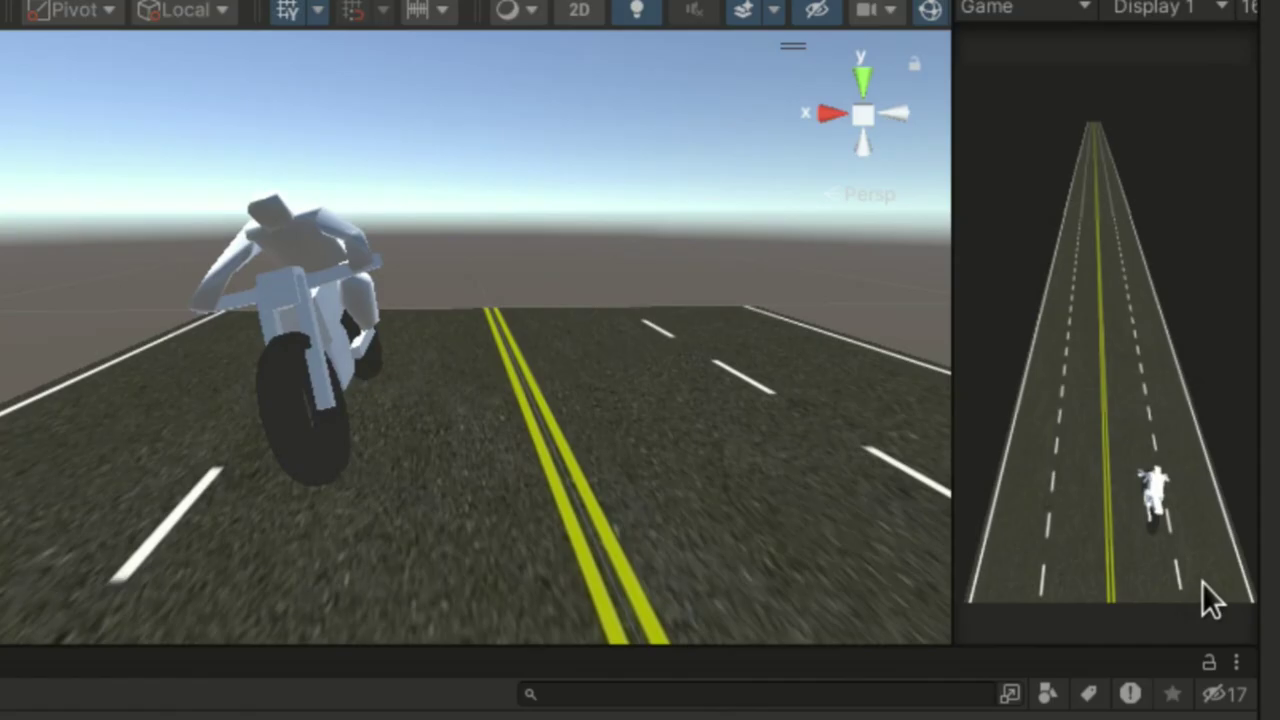
{"action": "key", "text": "Left"}
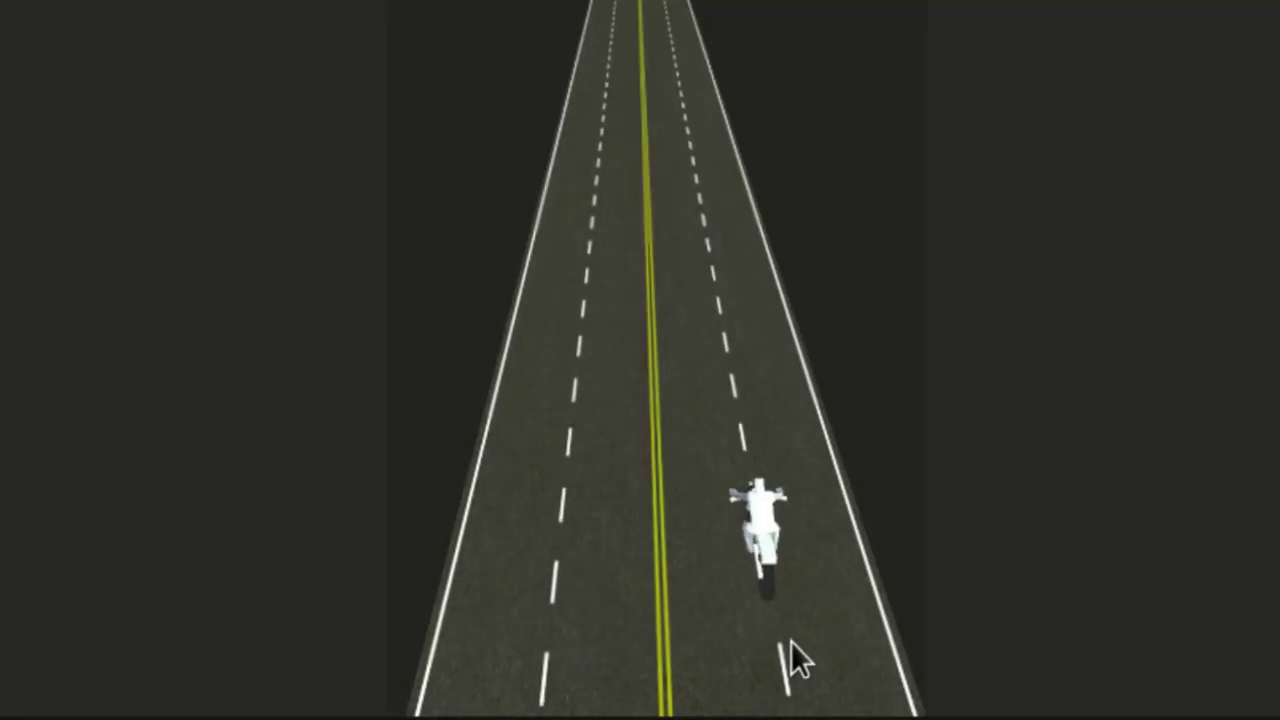
{"action": "left_click_drag", "start_coordinate": [791, 641], "coordinate": [829, 677]}
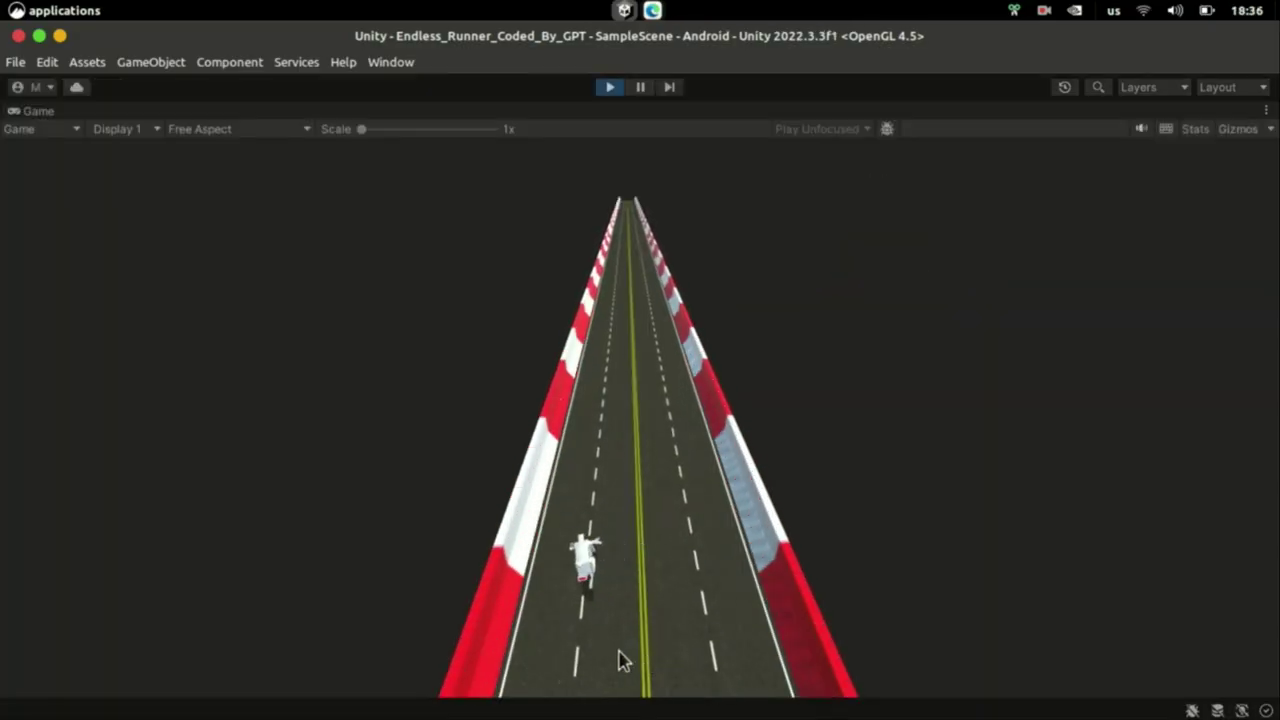
{"action": "left_click_drag", "start_coordinate": [620, 657], "coordinate": [420, 669]}
{"action": "left_click_drag", "start_coordinate": [618, 690], "coordinate": [567, 678]}
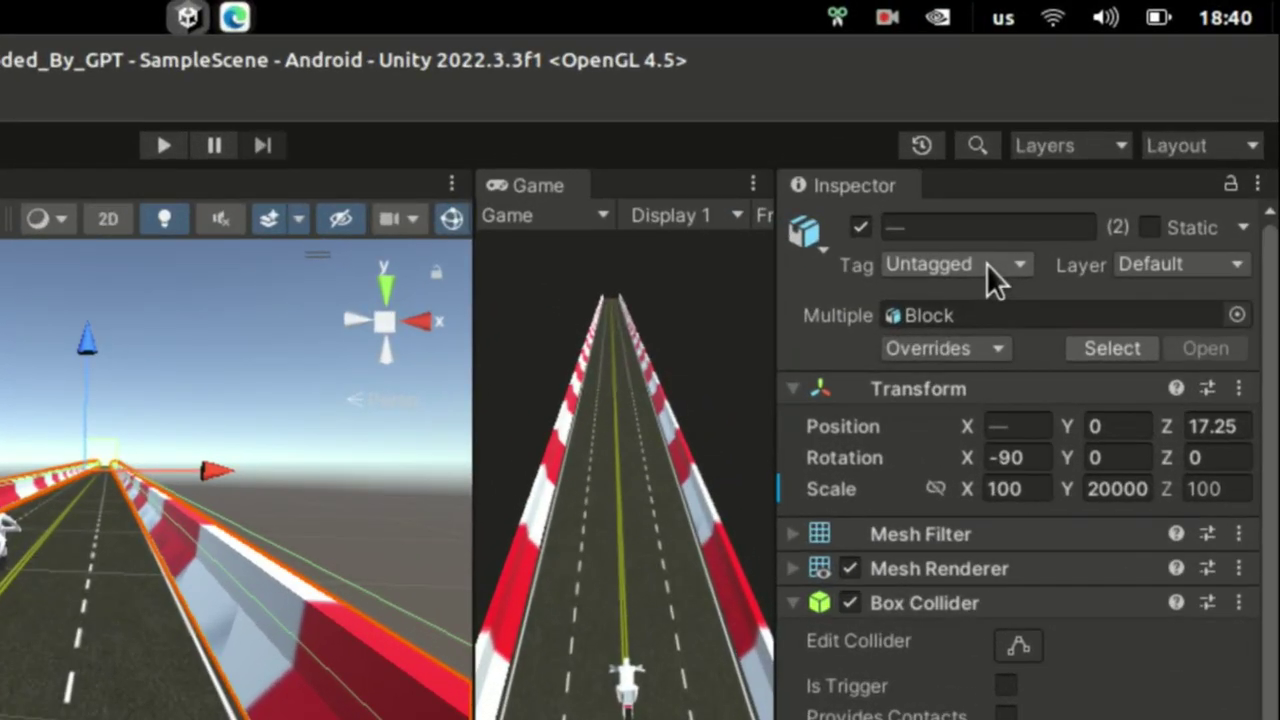
{"action": "left_click", "coordinate": [1057, 202]}
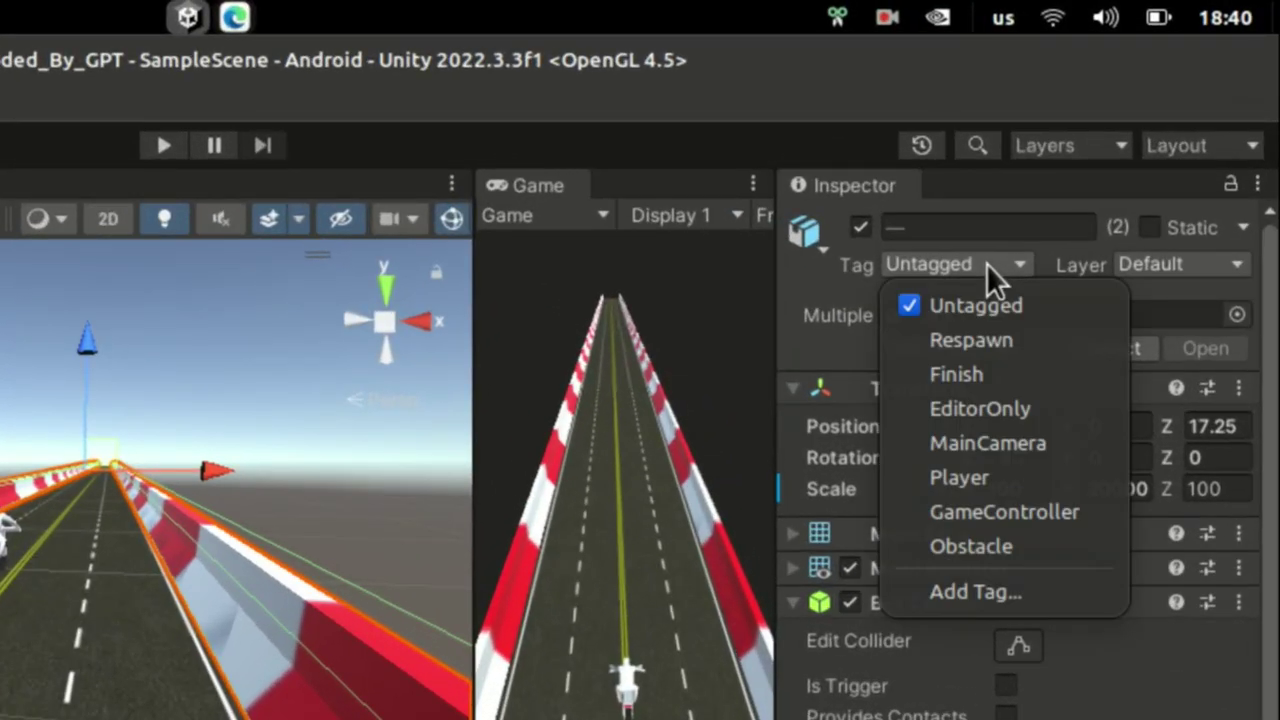
Tag the wall blocks Obstacle and ask Bing Chat to kill the player on hitting Obstacle objects
{"action": "left_click", "coordinate": [972, 551]}
{"action": "type", "text": "lided with objec"}
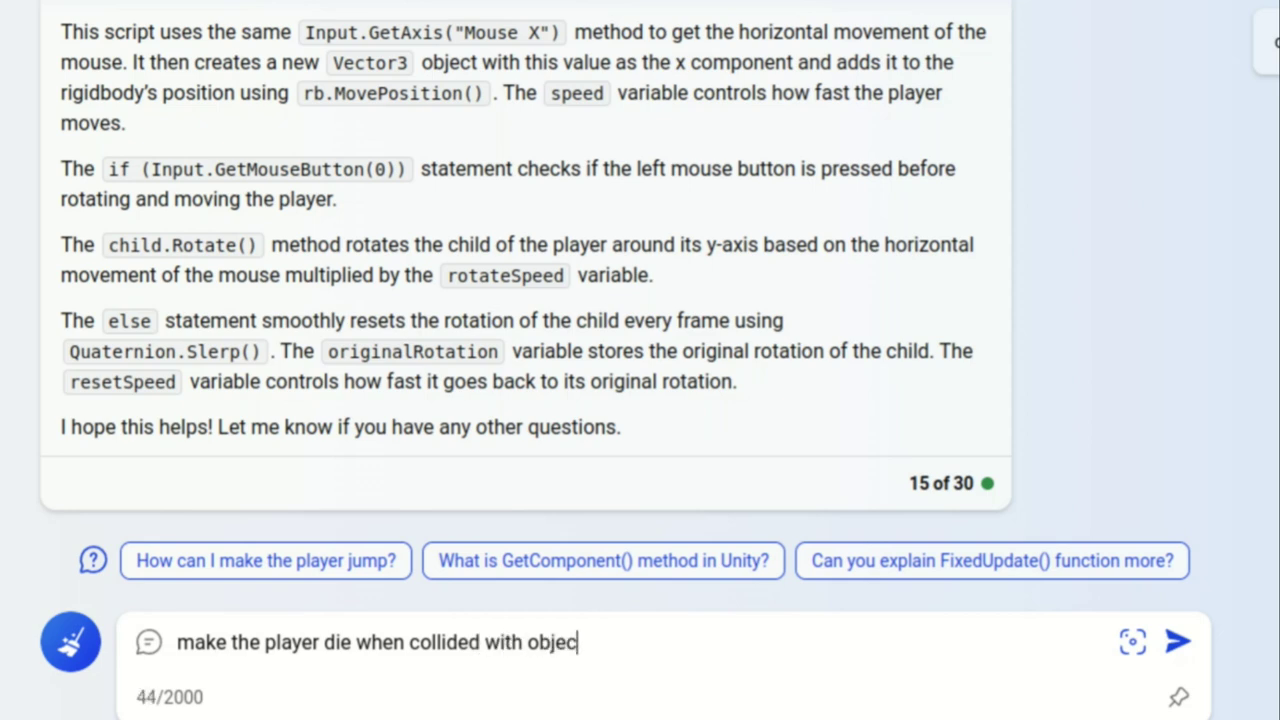
{"action": "type", "text": "ts tagged \"Obstacle\""}
{"action": "key", "text": "Return"}
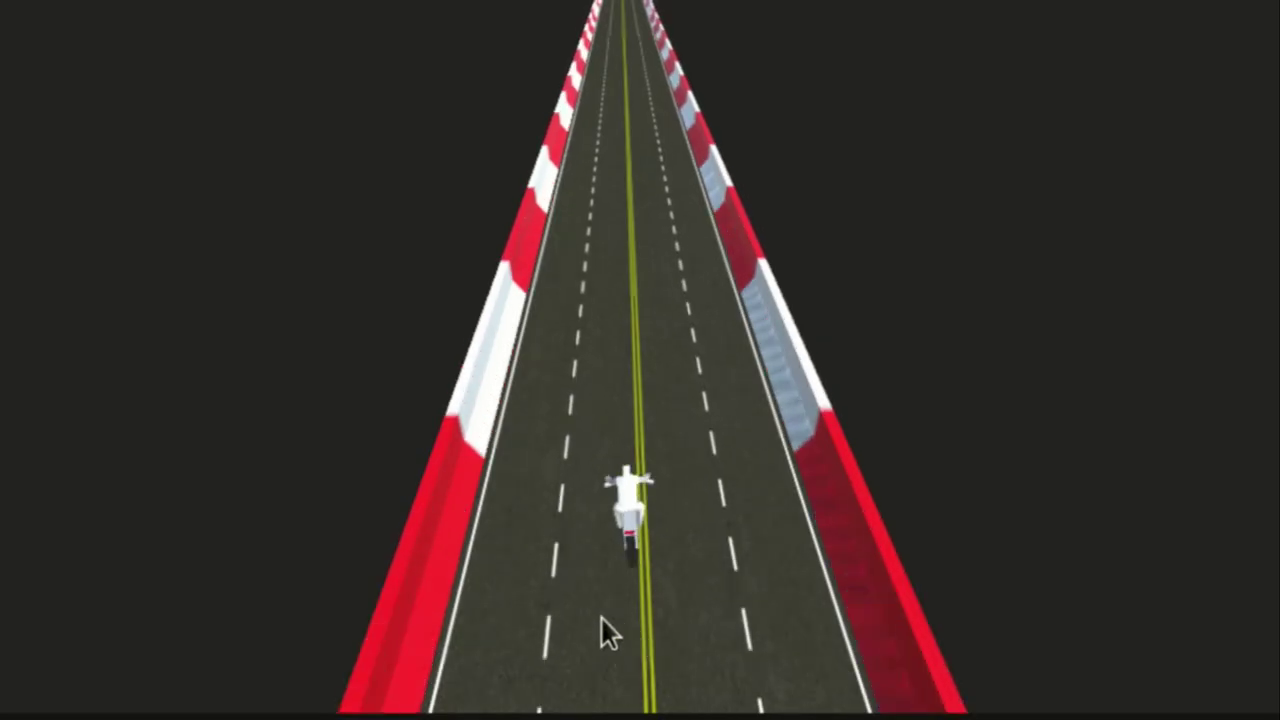
Test crashing into a wall, then request a crash sound and game over
{"action": "left_click_drag", "start_coordinate": [608, 621], "coordinate": [400, 651]}
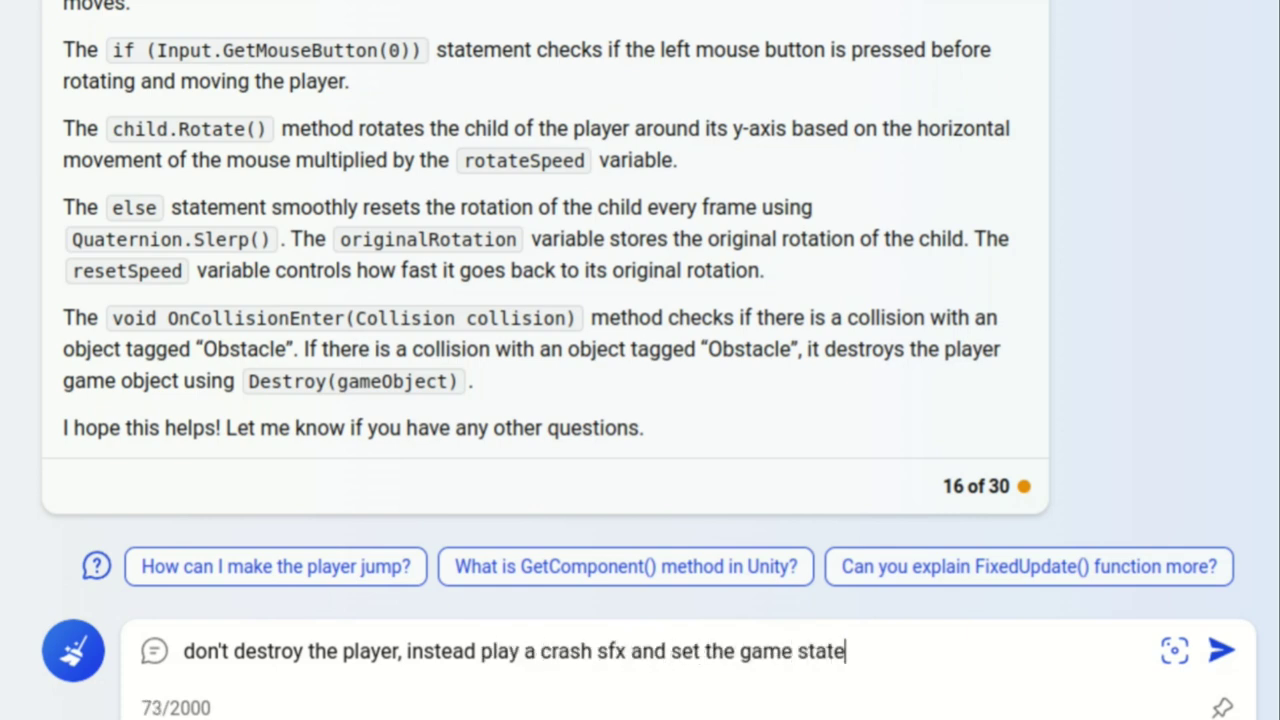
{"action": "type", "text": "er to game over"}
{"action": "key", "text": "Return"}
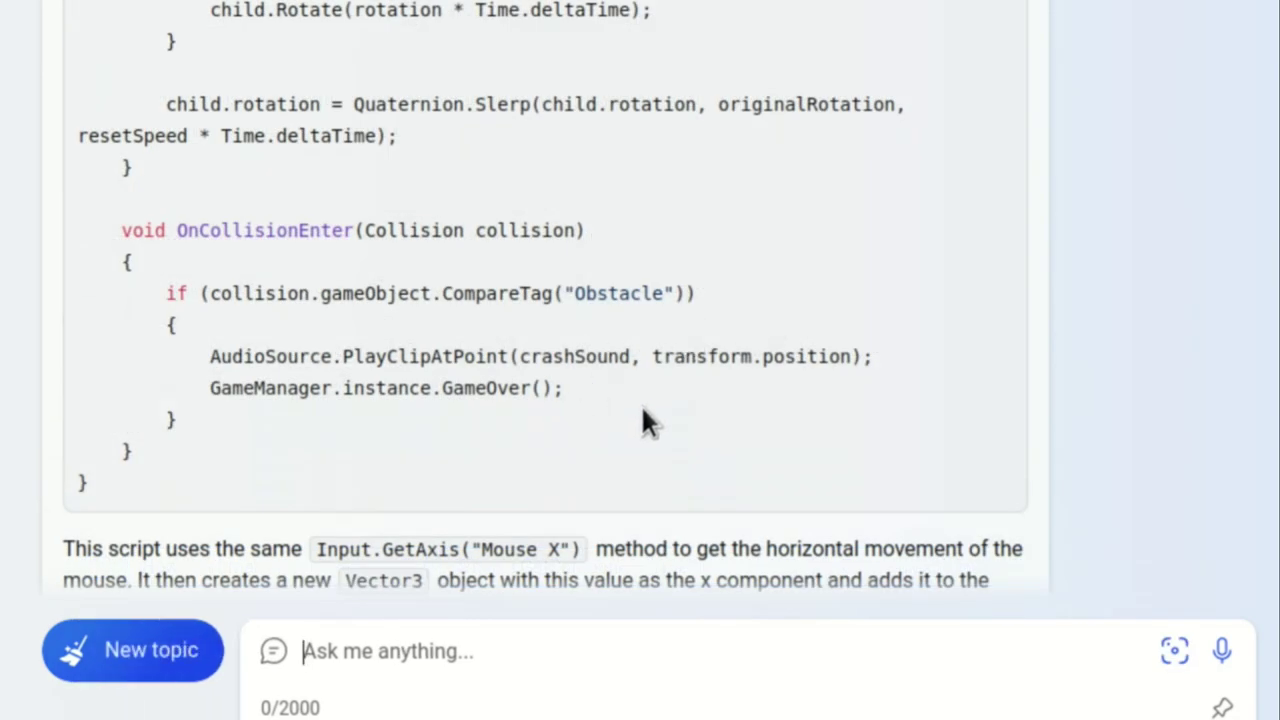
Request the GameManager script from Bing Chat and scroll through the generated code
{"action": "type", "text": "Give me the GameManager script too"}
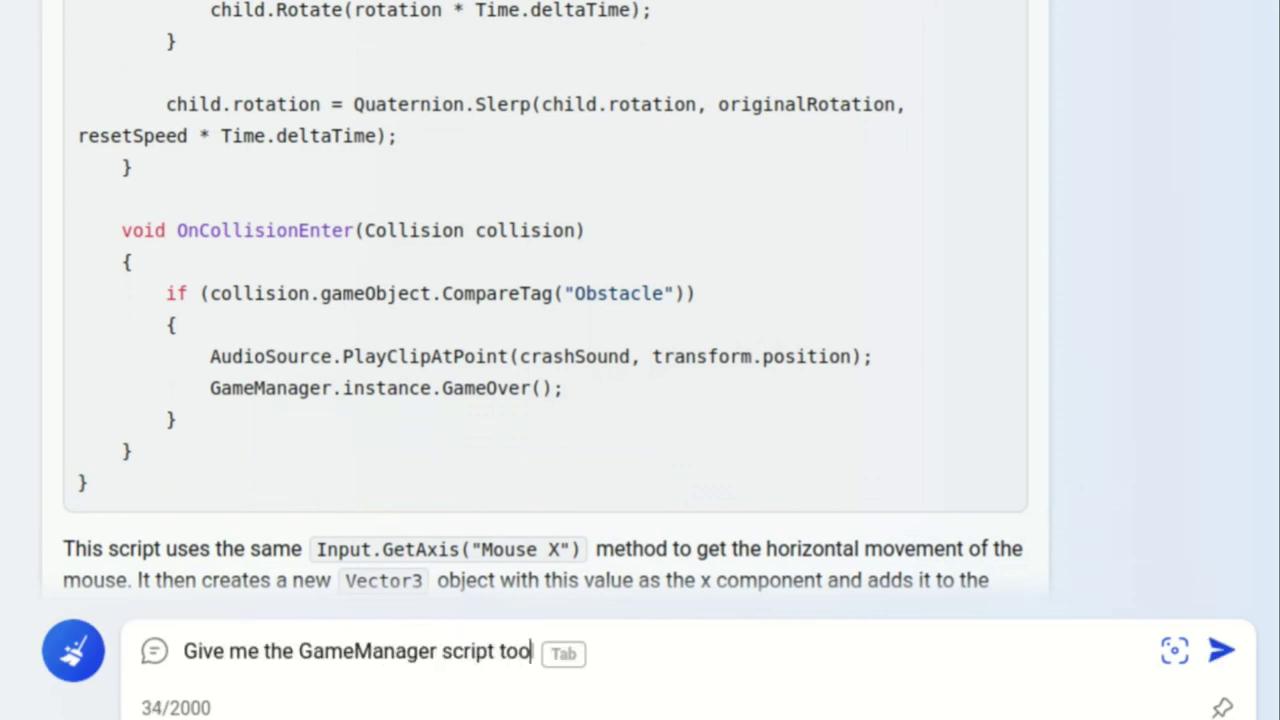
{"action": "key", "text": "Return"}
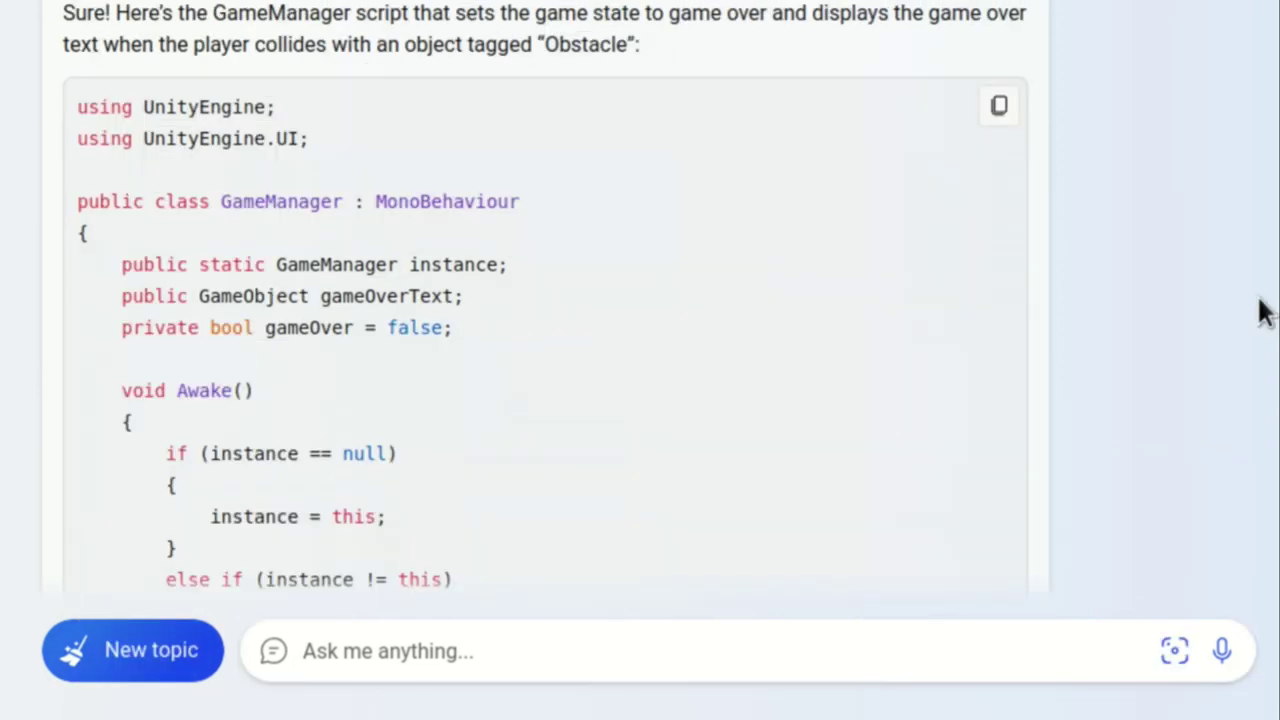
{"action": "scroll", "coordinate": [1258, 310], "scroll_direction": "down", "scroll_amount": 3}
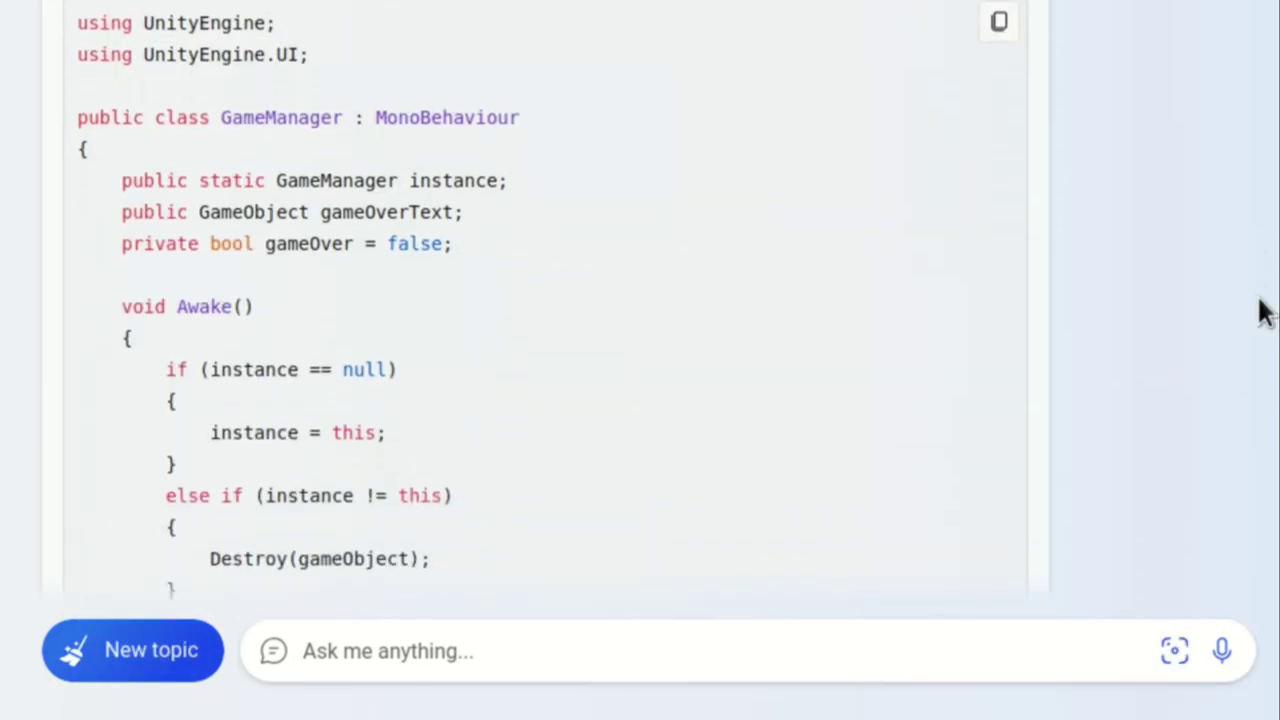
{"action": "scroll", "coordinate": [1258, 310], "scroll_direction": "down", "scroll_amount": 3}
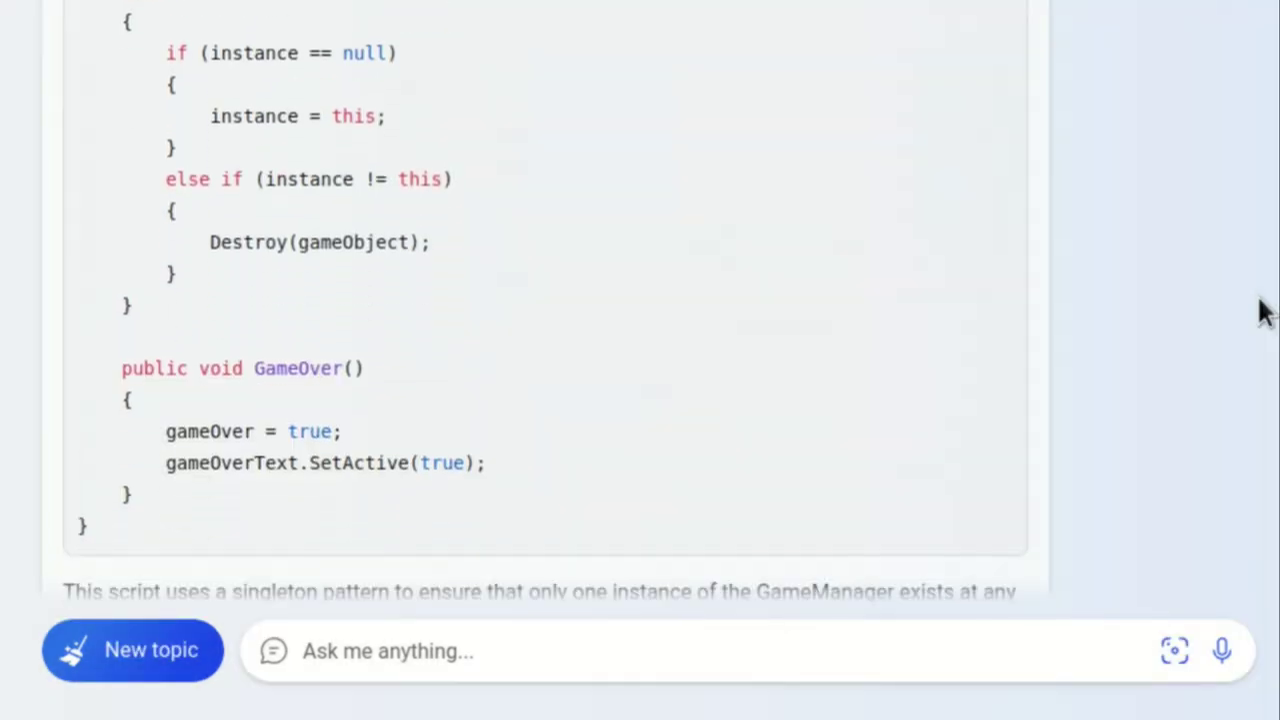
{"action": "scroll", "coordinate": [1258, 310], "scroll_direction": "down", "scroll_amount": 2}
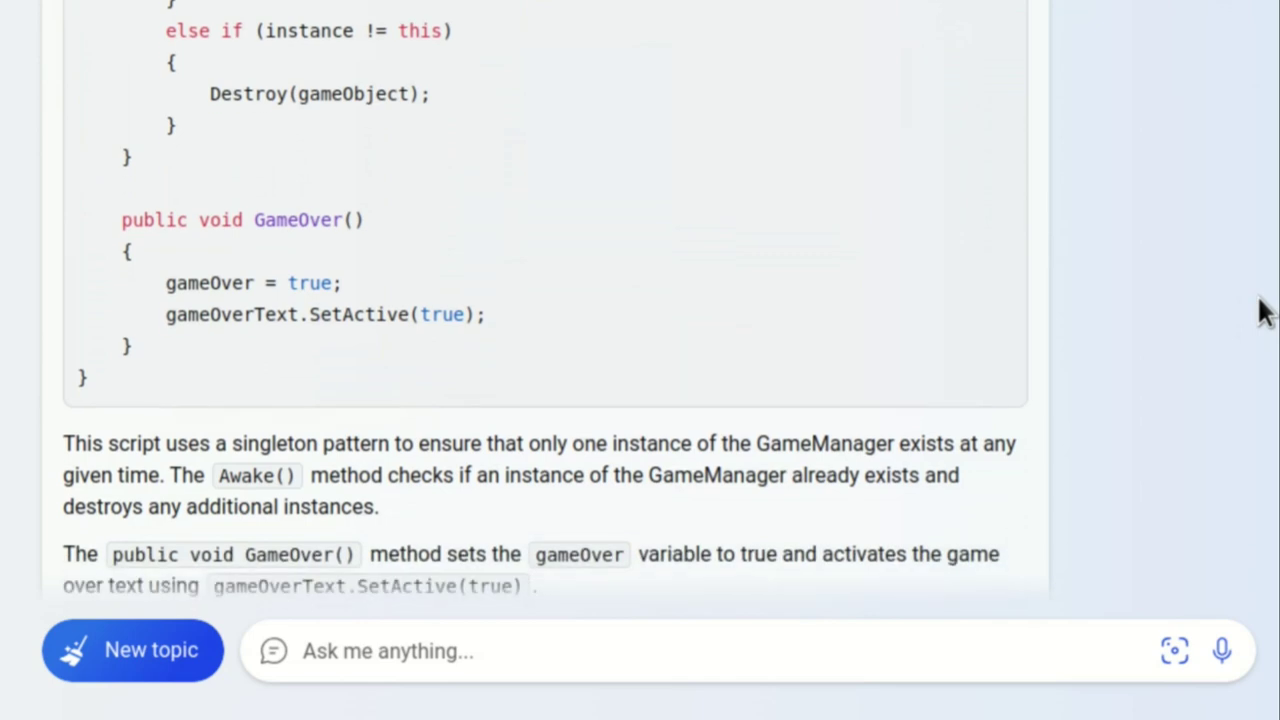
{"action": "scroll", "coordinate": [1258, 310], "scroll_direction": "down", "scroll_amount": 2}
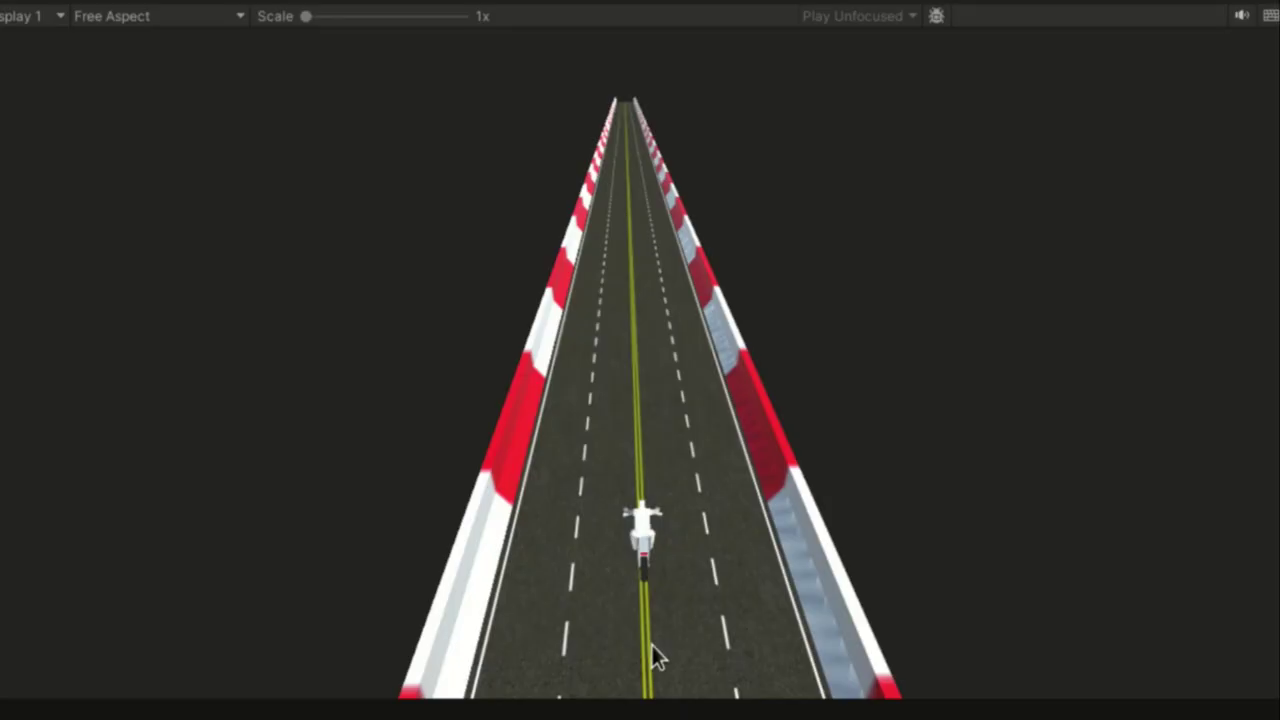
Crash the bike into the barrier to trigger Game Over!, select the CS0122 error, and replay
{"action": "left_click_drag", "start_coordinate": [608, 642], "coordinate": [475, 647]}
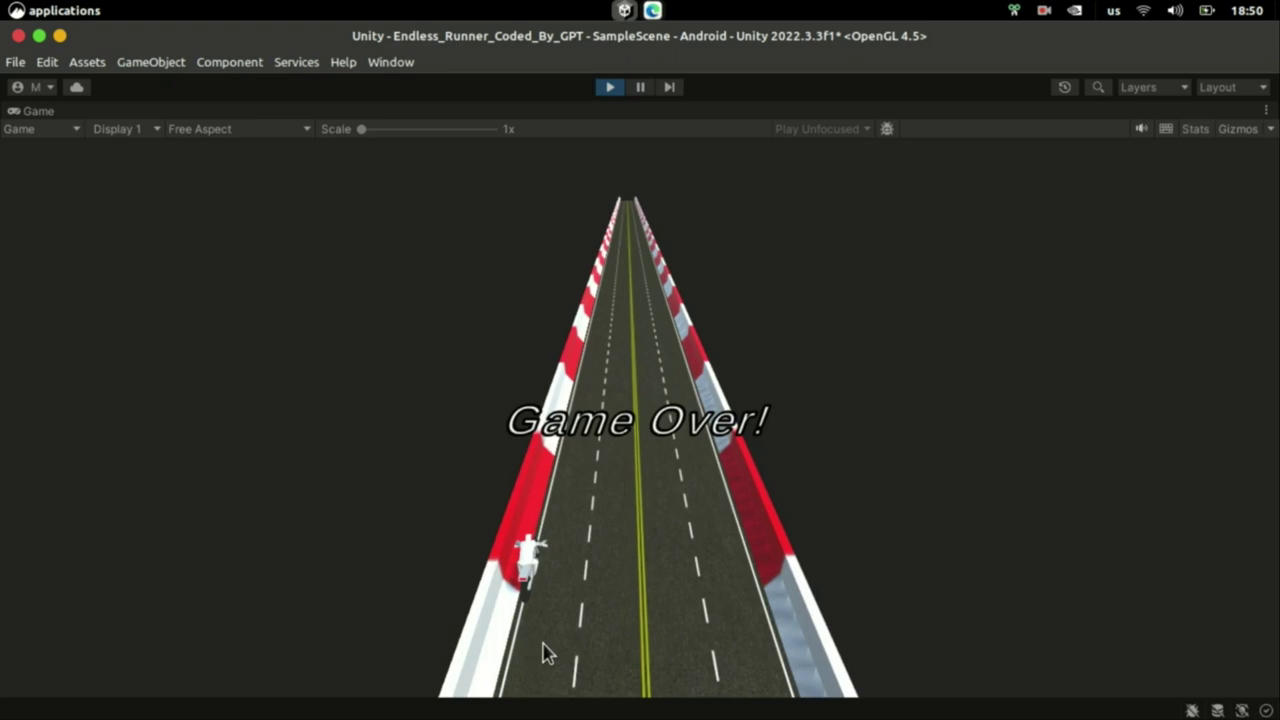
{"action": "left_click_drag", "start_coordinate": [545, 653], "coordinate": [718, 690]}
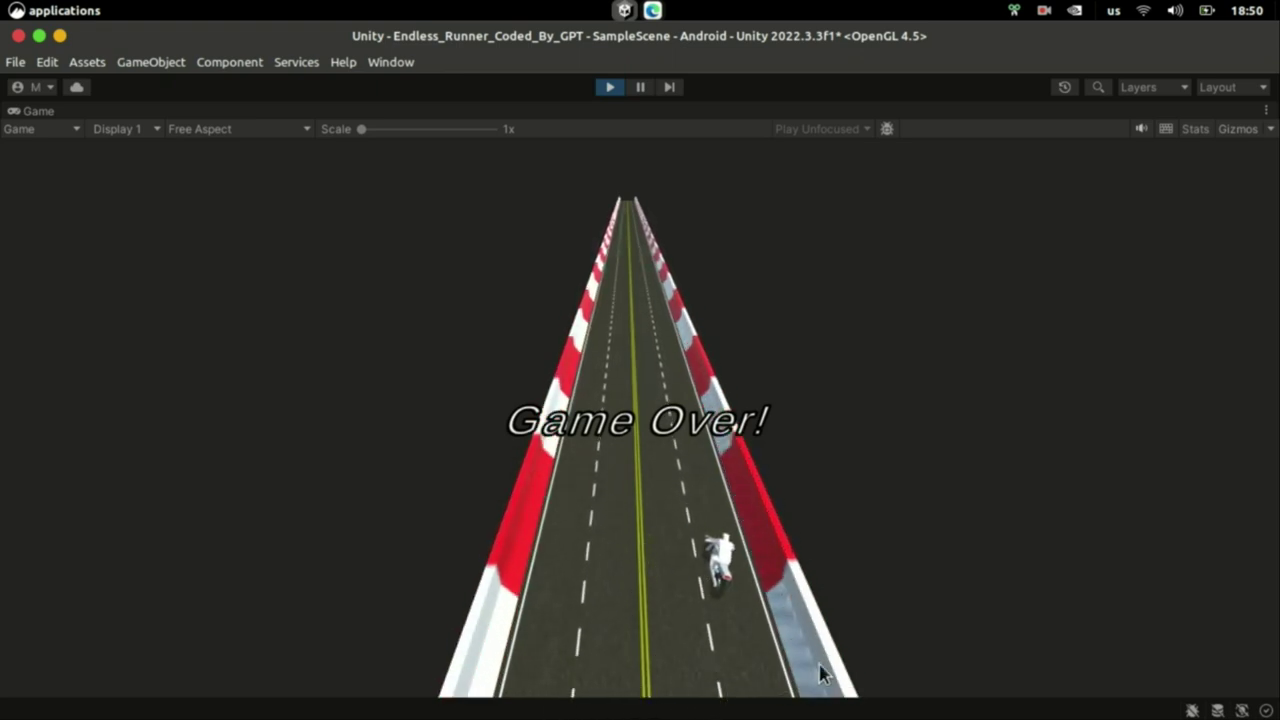
{"action": "left_click_drag", "start_coordinate": [795, 680], "coordinate": [466, 656]}
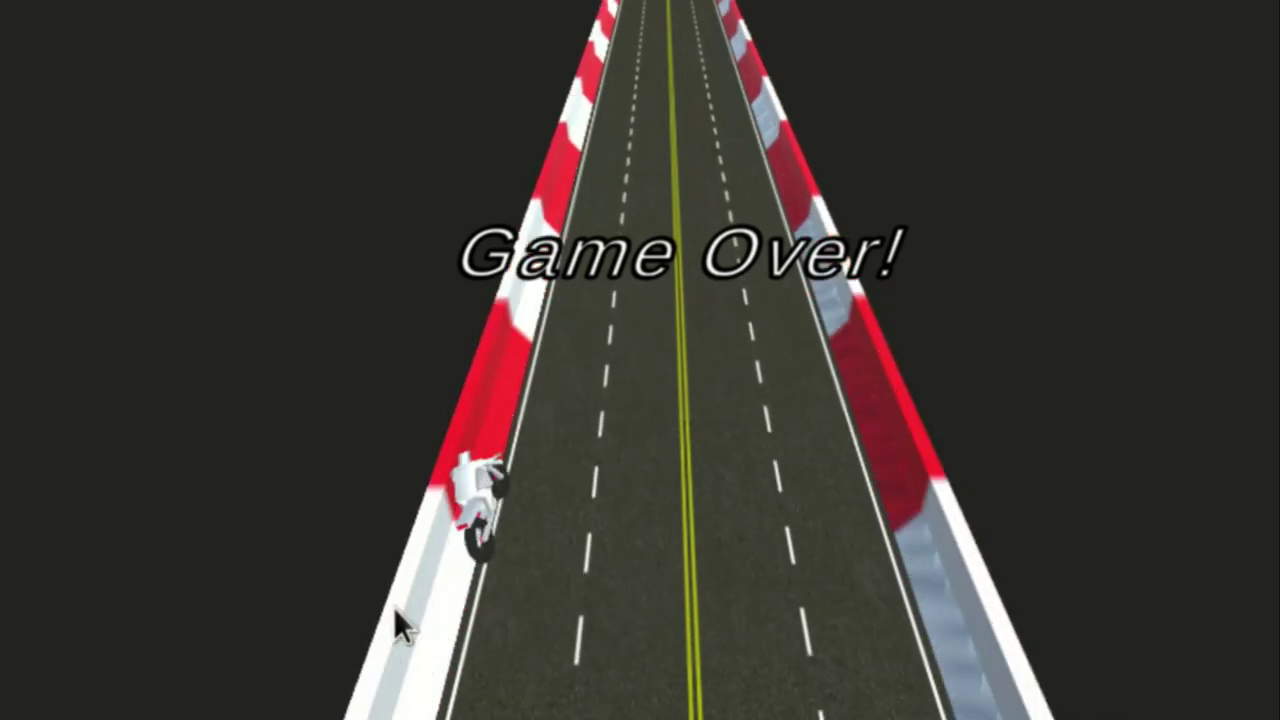
{"action": "left_click_drag", "start_coordinate": [388, 641], "coordinate": [735, 690]}
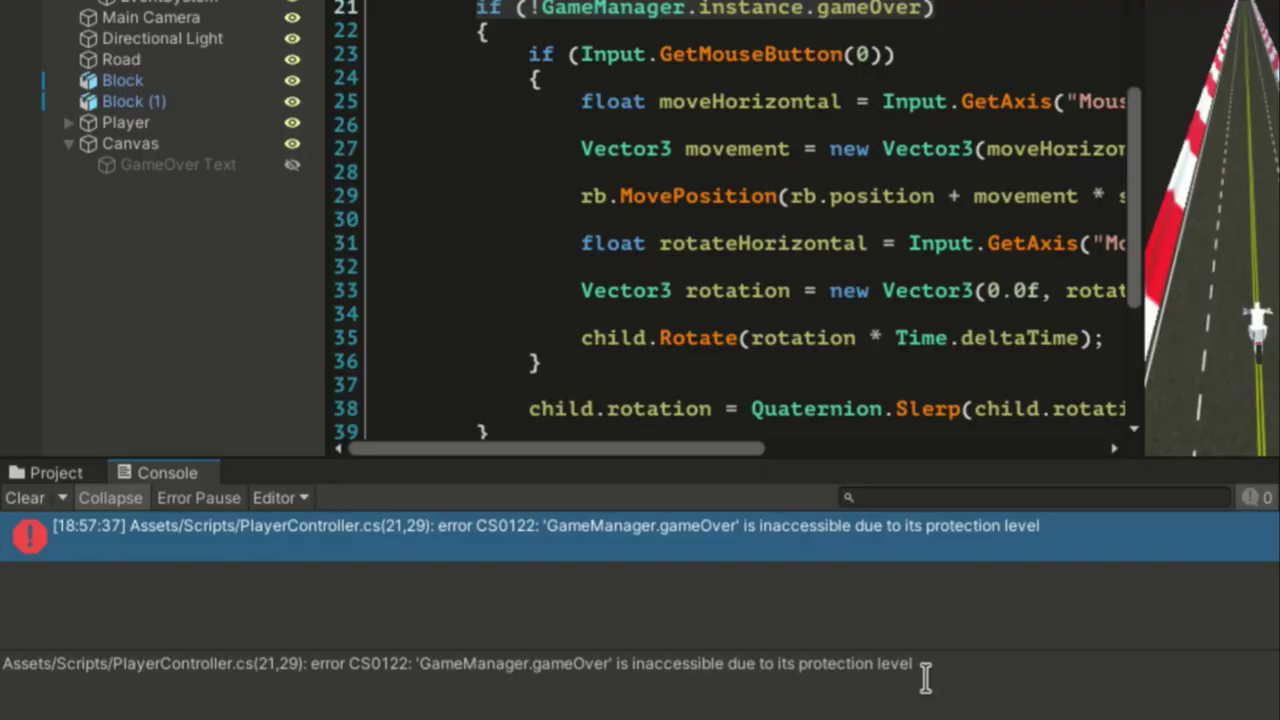
{"action": "left_click_drag", "start_coordinate": [648, 677], "coordinate": [148, 680]}
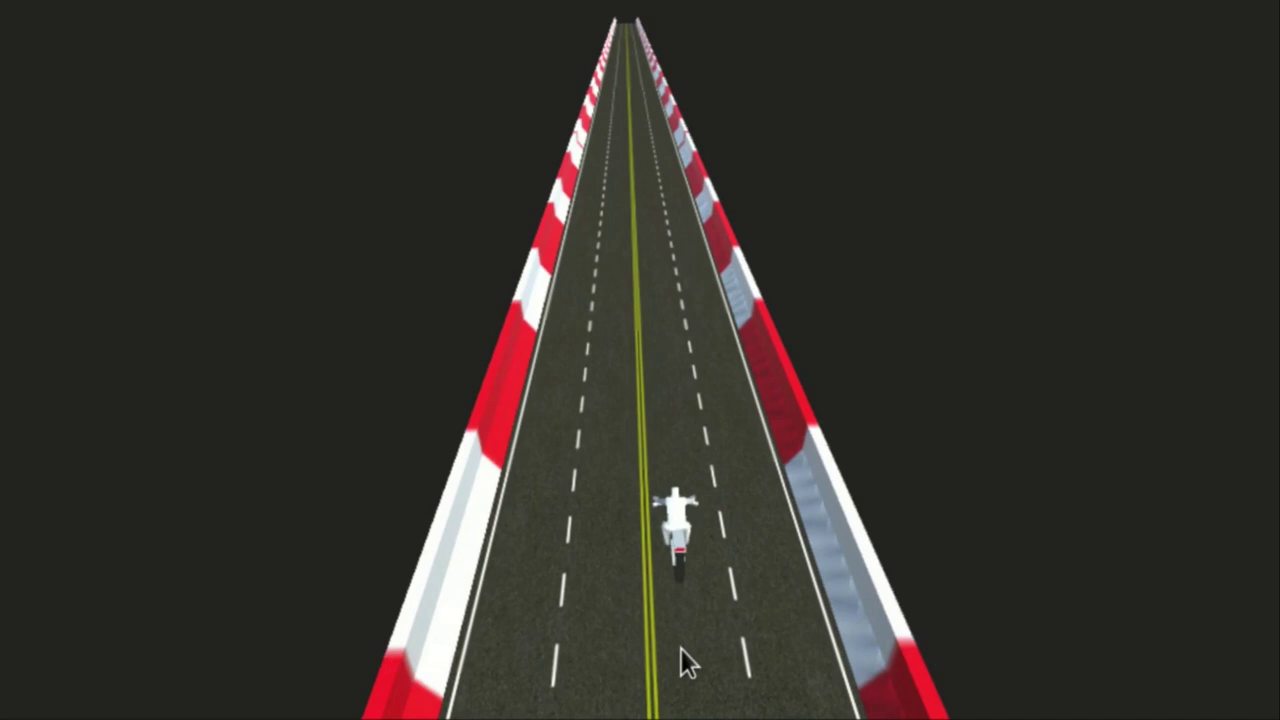
{"action": "left_click_drag", "start_coordinate": [681, 648], "coordinate": [475, 664]}
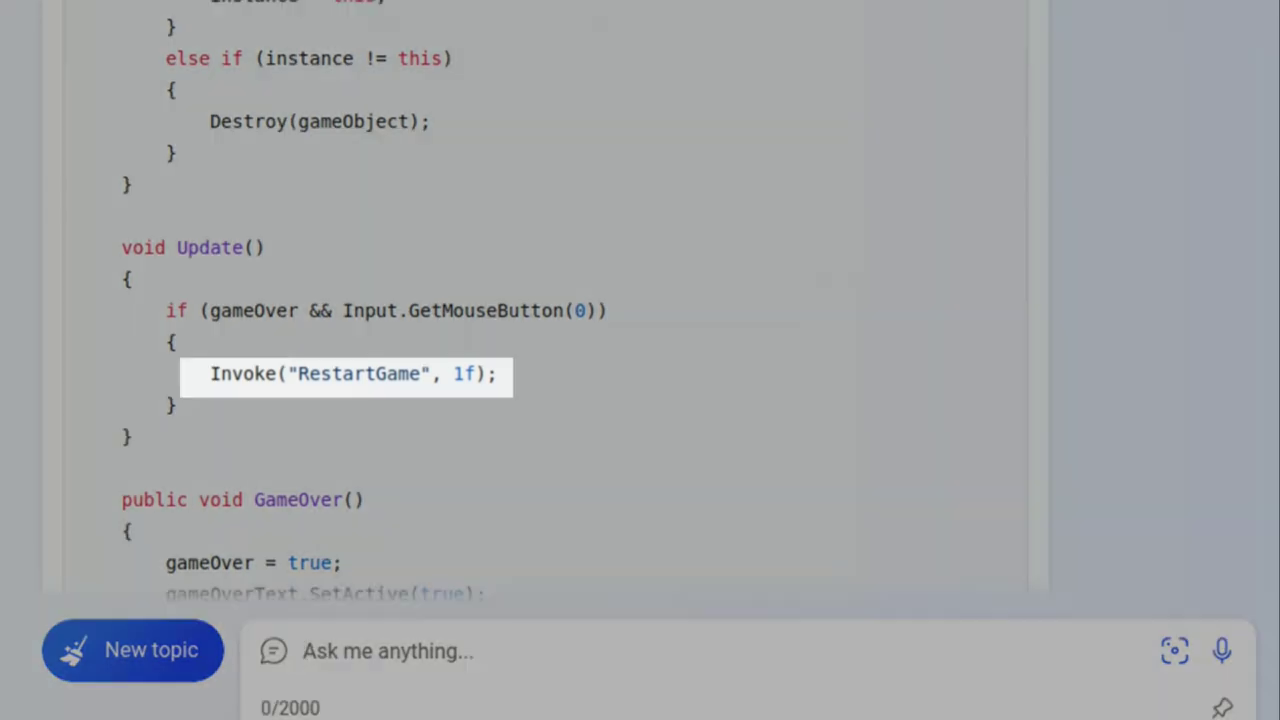
Suggest a GetMouseButtonDown check to Bing Chat, then test Tap to Restart after crashing
{"action": "scroll", "coordinate": [540, 300], "scroll_direction": "down", "scroll_amount": 6}
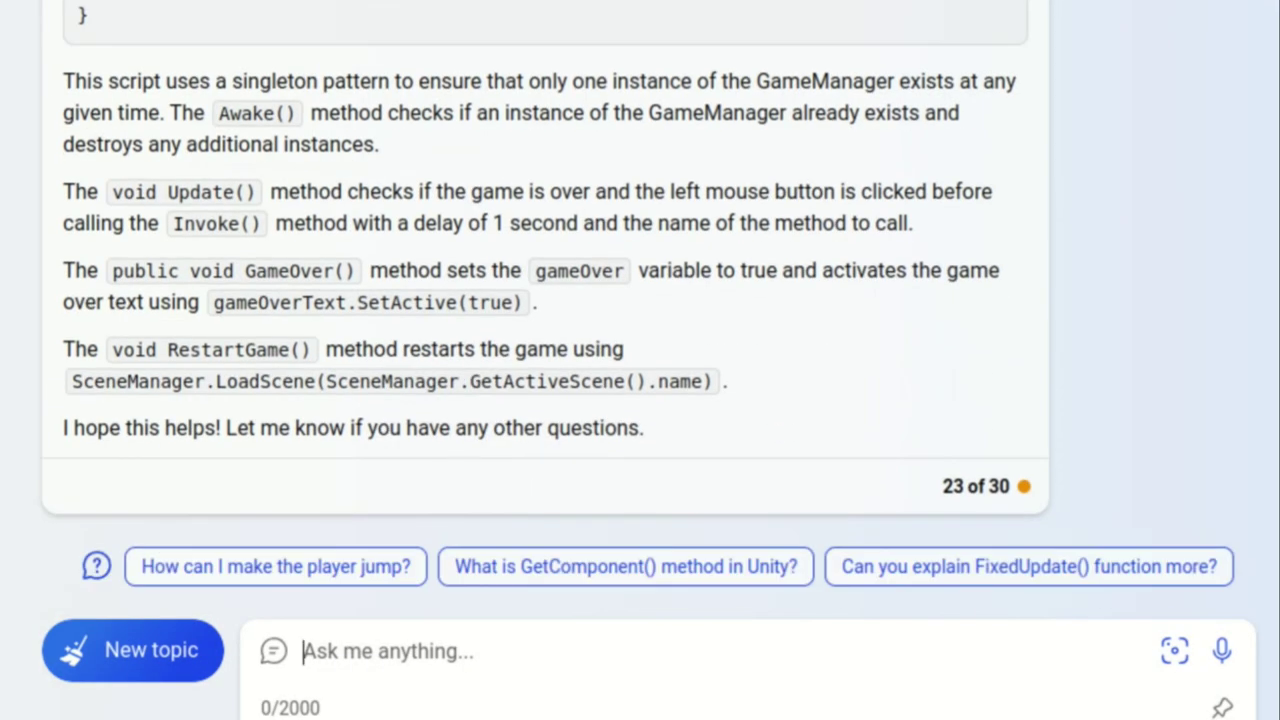
{"action": "type", "text": "yo"}
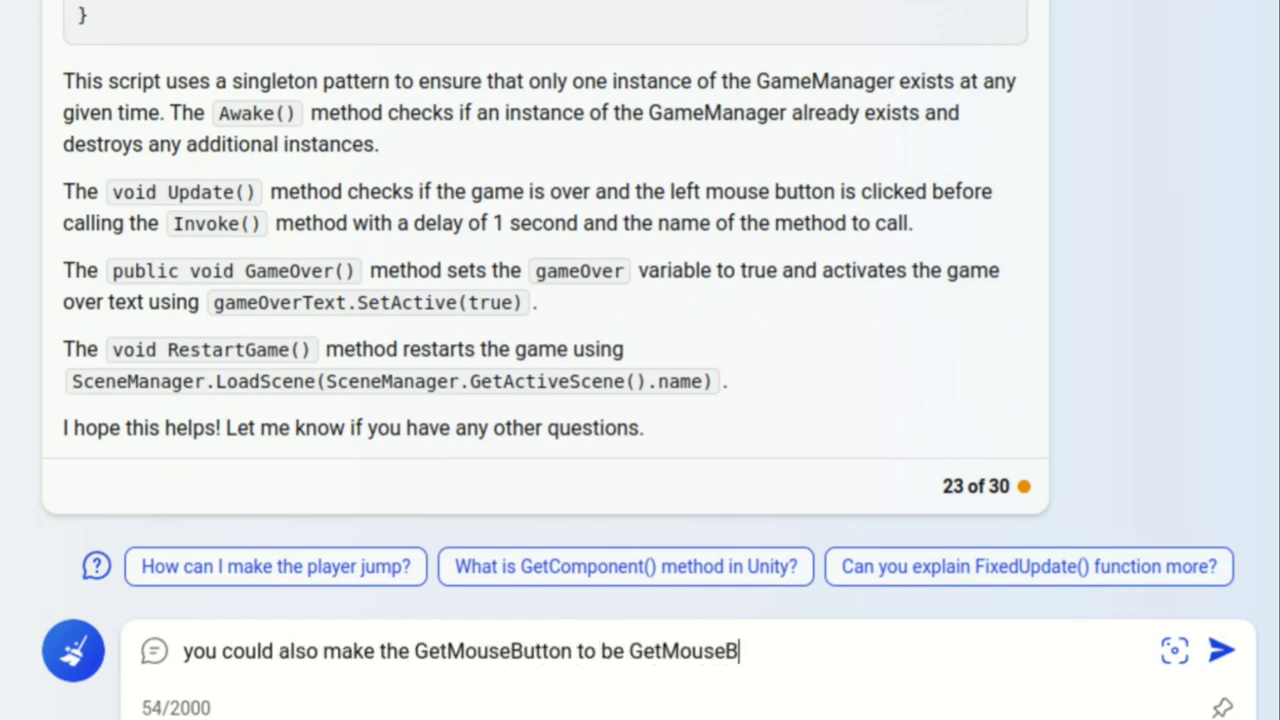
{"action": "key", "text": "Return"}
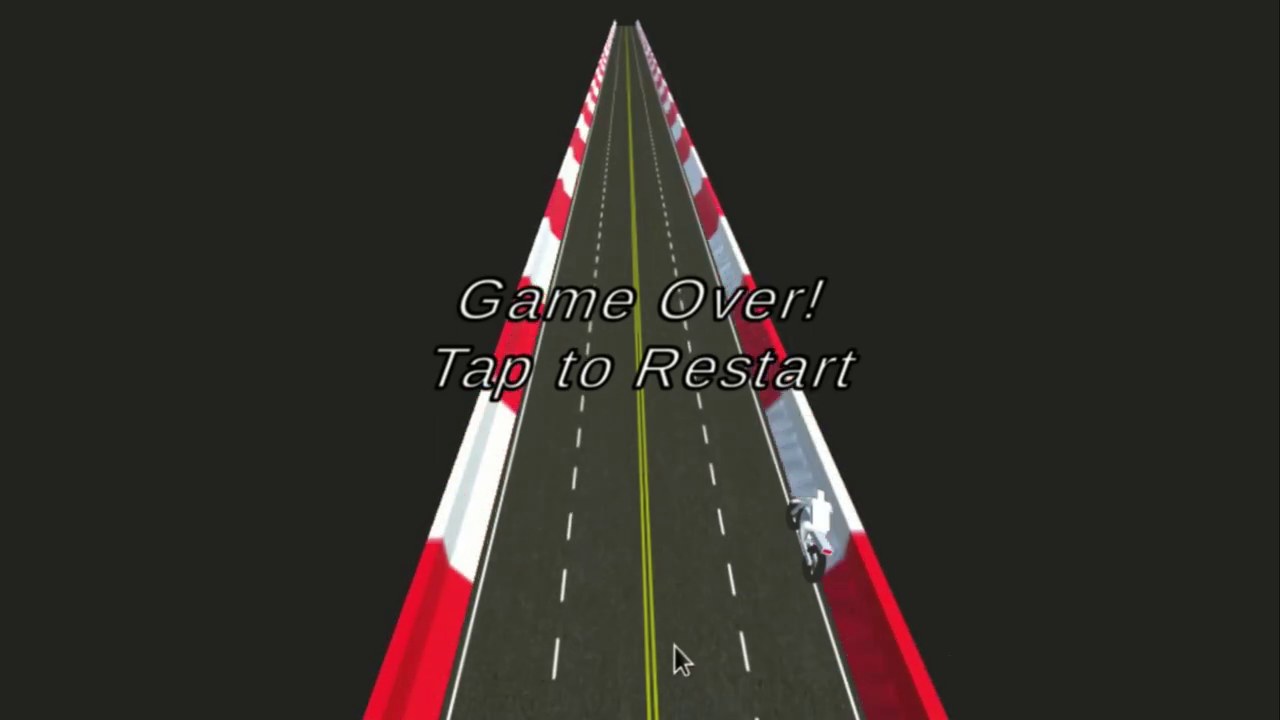
{"action": "left_click", "coordinate": [642, 606]}
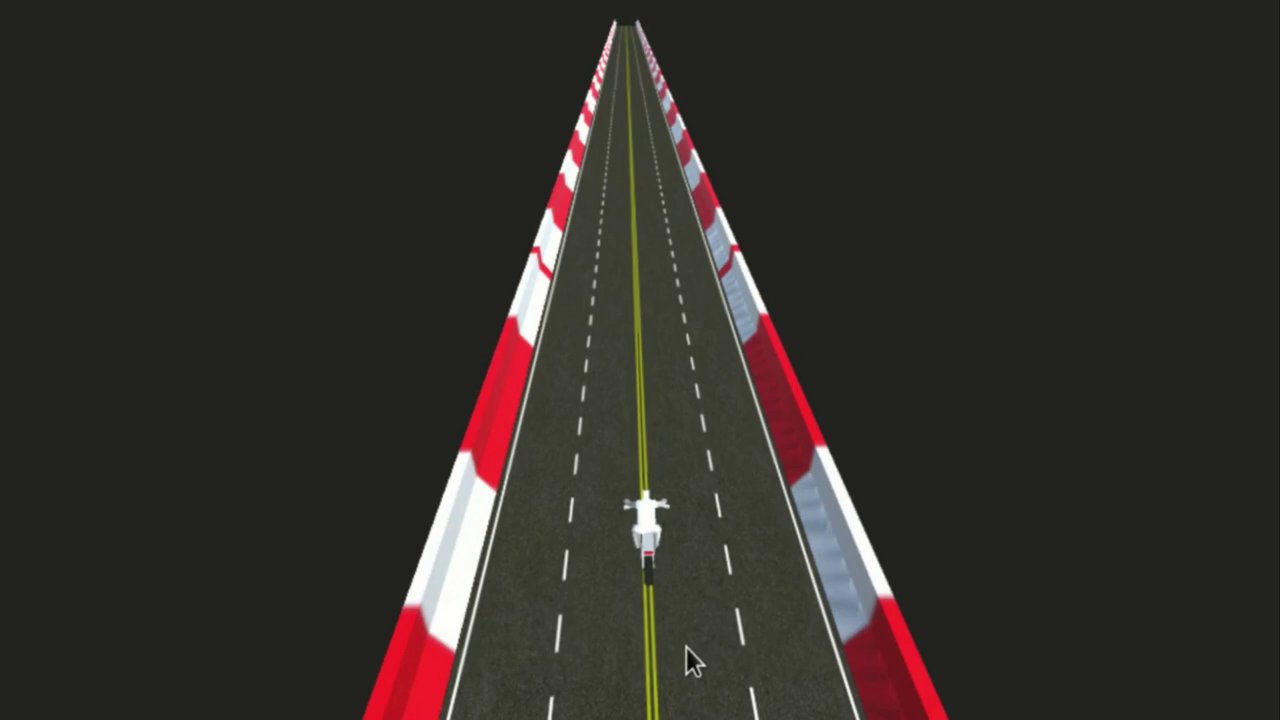
{"action": "left_click_drag", "start_coordinate": [689, 660], "coordinate": [548, 690]}
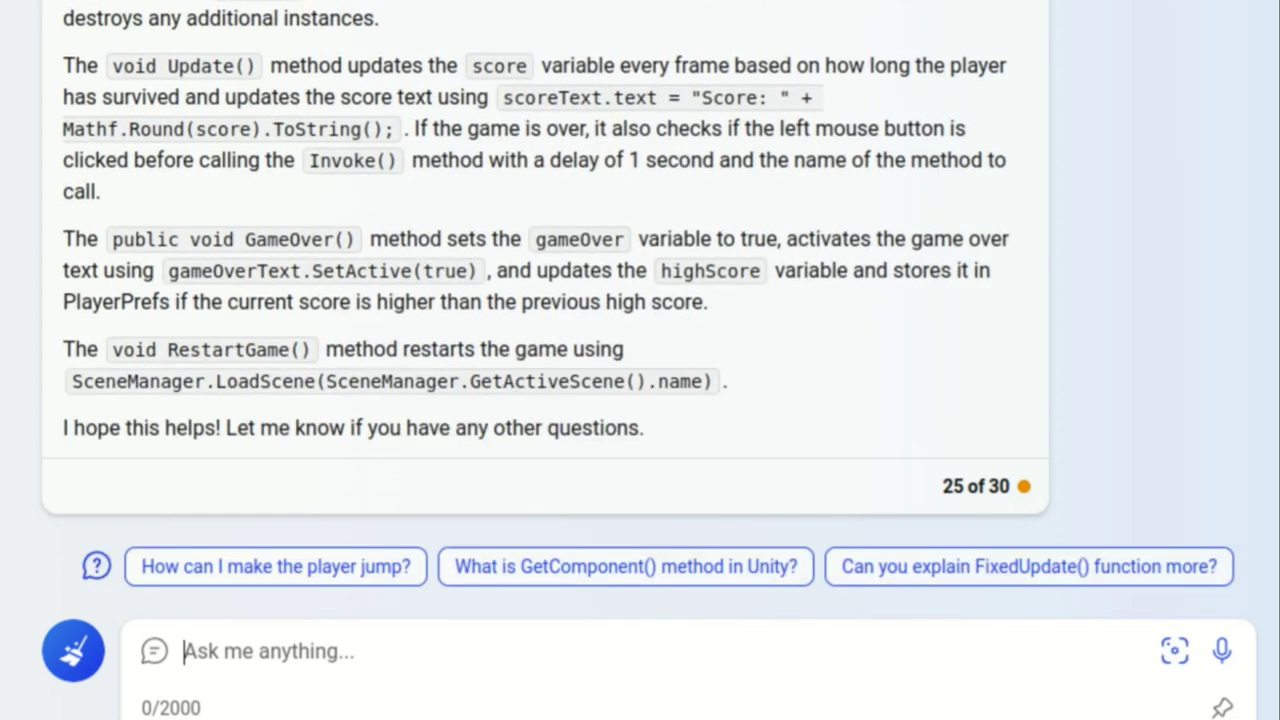
Report to Bing Chat that 'new high score' shows every time even when not higher
{"action": "scroll", "coordinate": [546, 300], "scroll_direction": "up", "scroll_amount": 6}
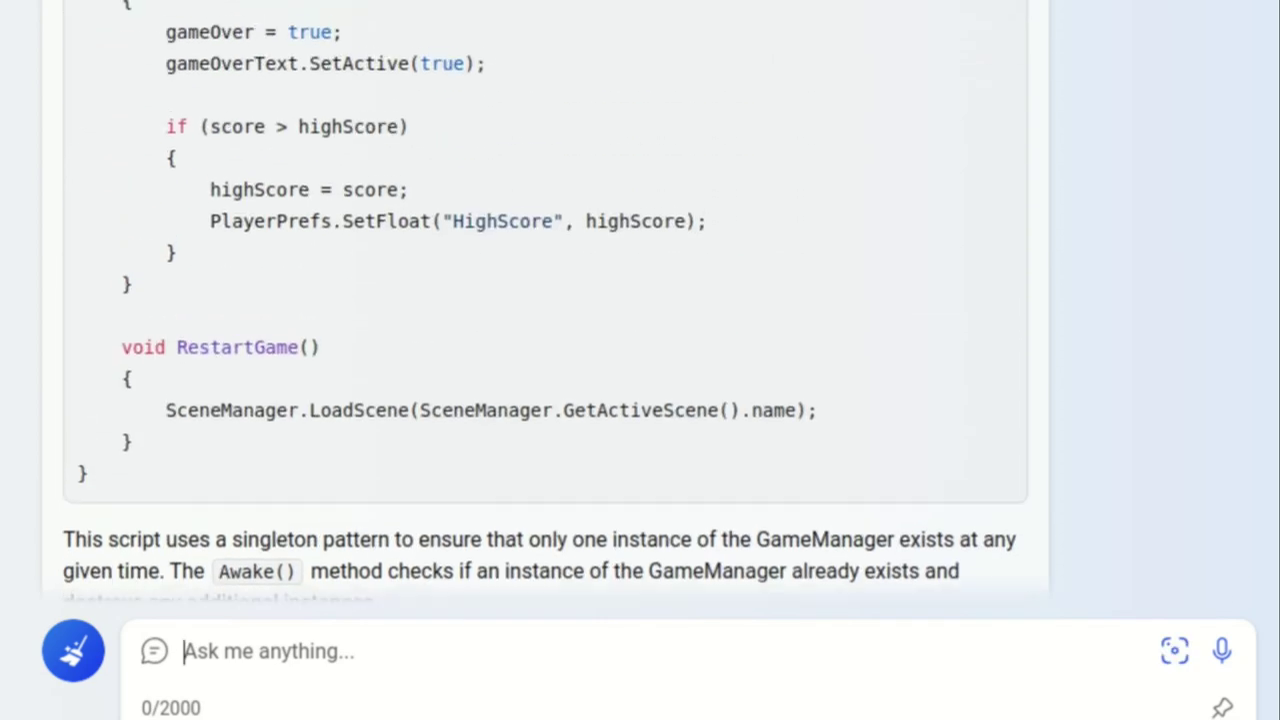
{"action": "scroll", "coordinate": [546, 300], "scroll_direction": "up", "scroll_amount": 2}
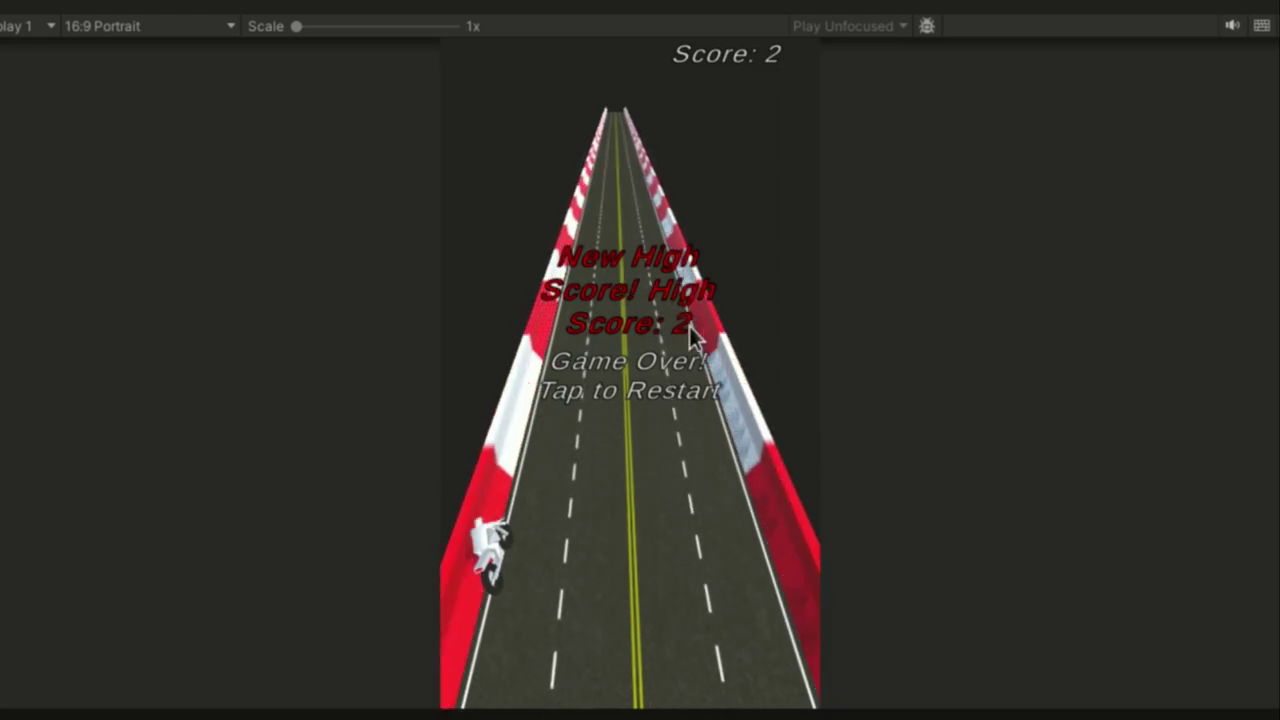
{"action": "type", "text": "ew high "}
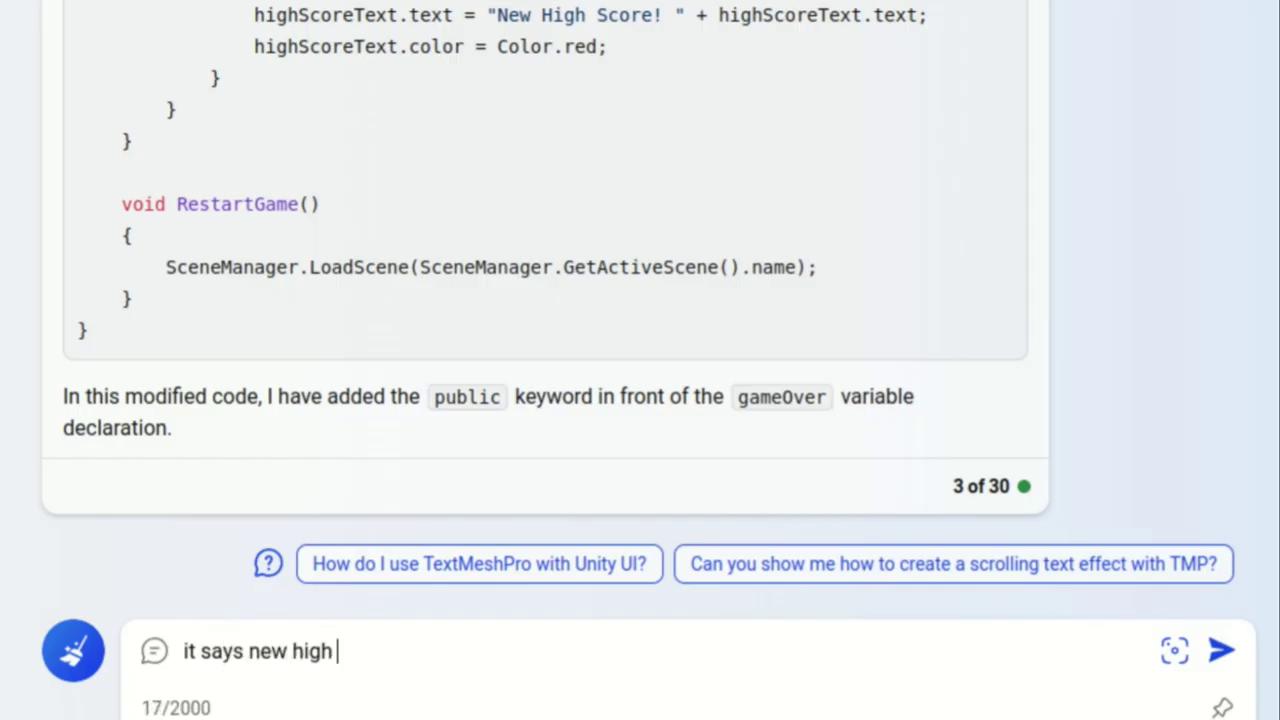
{"action": "type", "text": "score everytime even if it's not higher"}
{"action": "key", "text": "Return"}
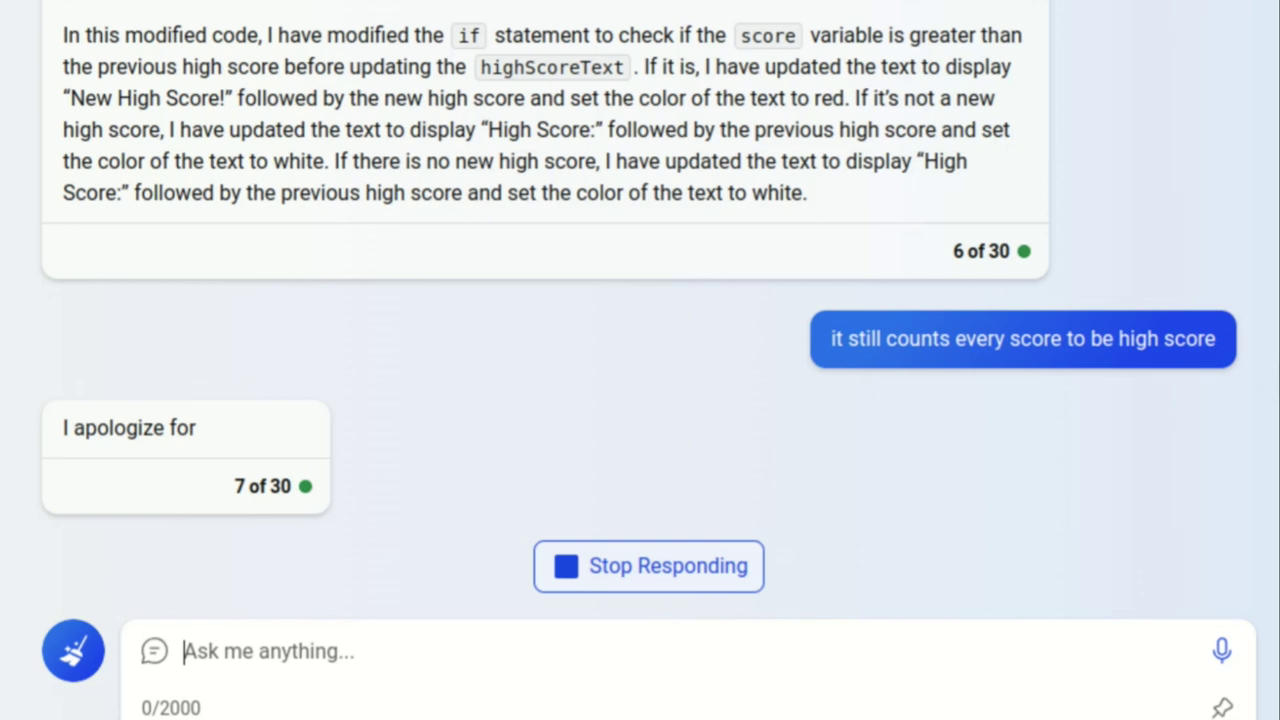
Ask Bing Chat to load the saved high score at start, then restart and retest the runner
{"action": "type", "text": "when the game starts you should set the high score to be the v"}
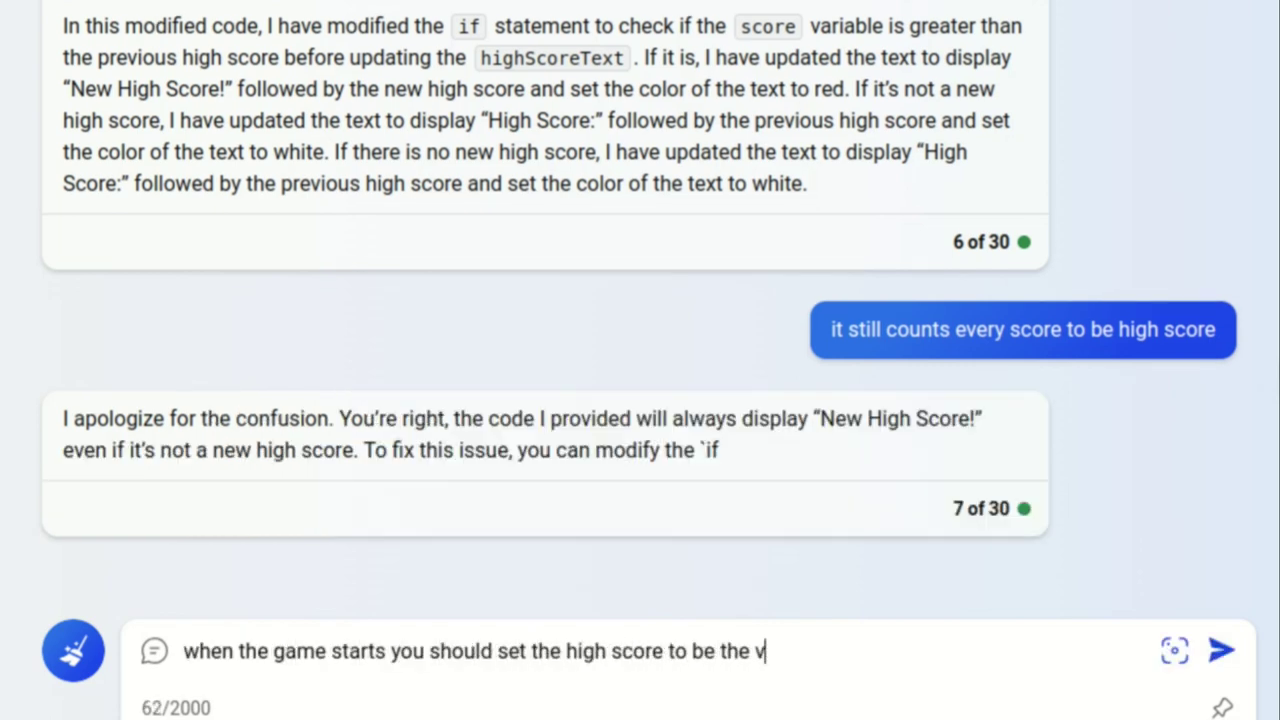
{"action": "type", "text": "refs"}
{"action": "key", "text": "Return"}
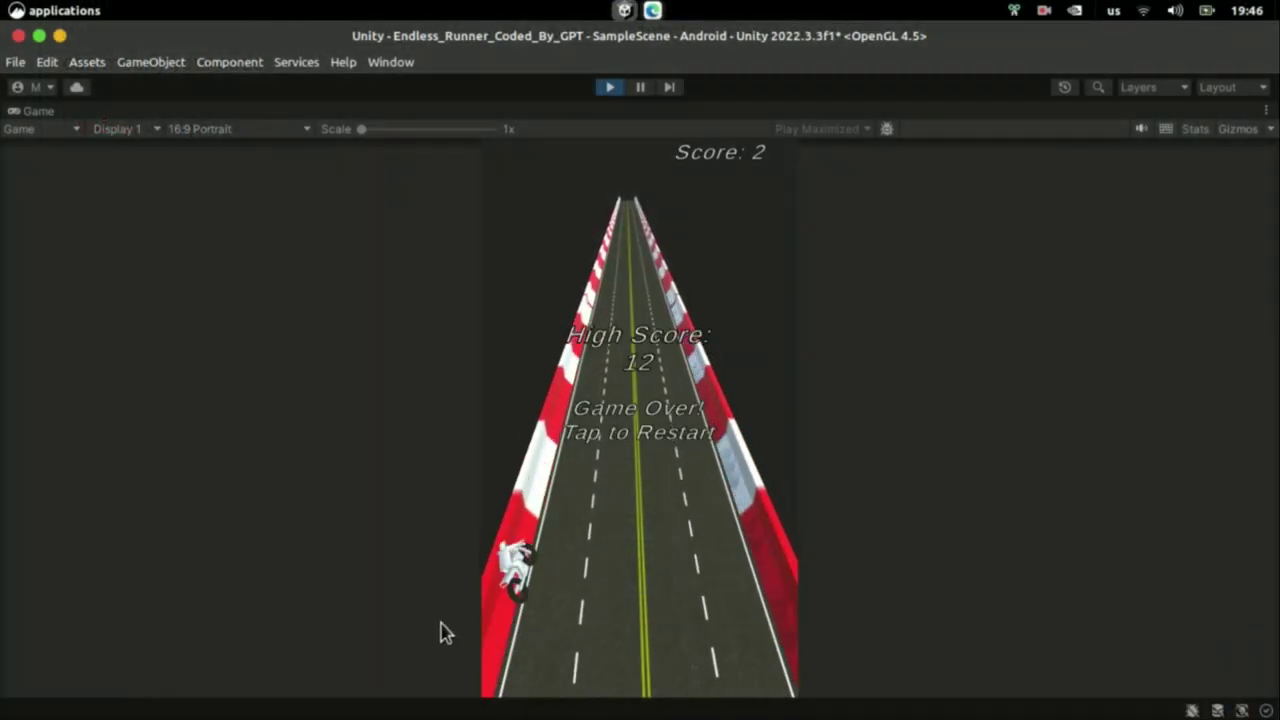
{"action": "left_click", "coordinate": [629, 600]}
{"action": "left_click_drag", "start_coordinate": [685, 683], "coordinate": [855, 698]}
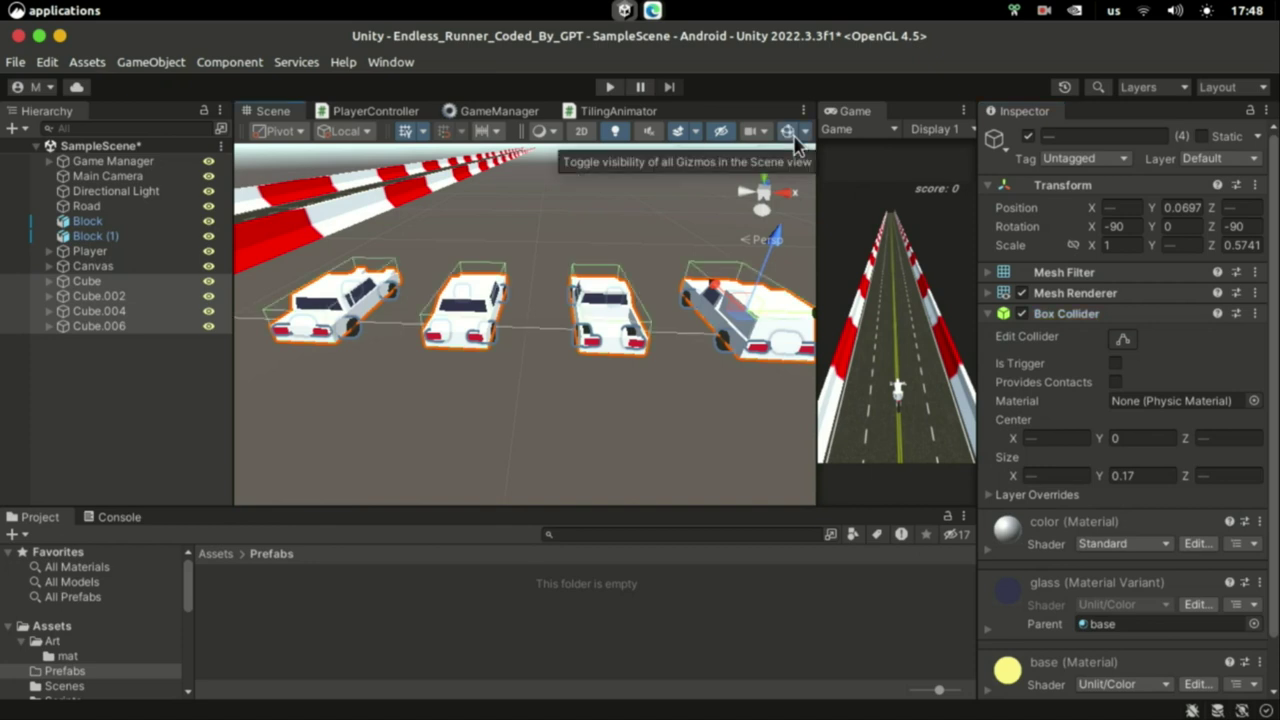
Set the Tag of the four selected cars to Obstacle in the Inspector
{"action": "left_click", "coordinate": [1083, 158]}
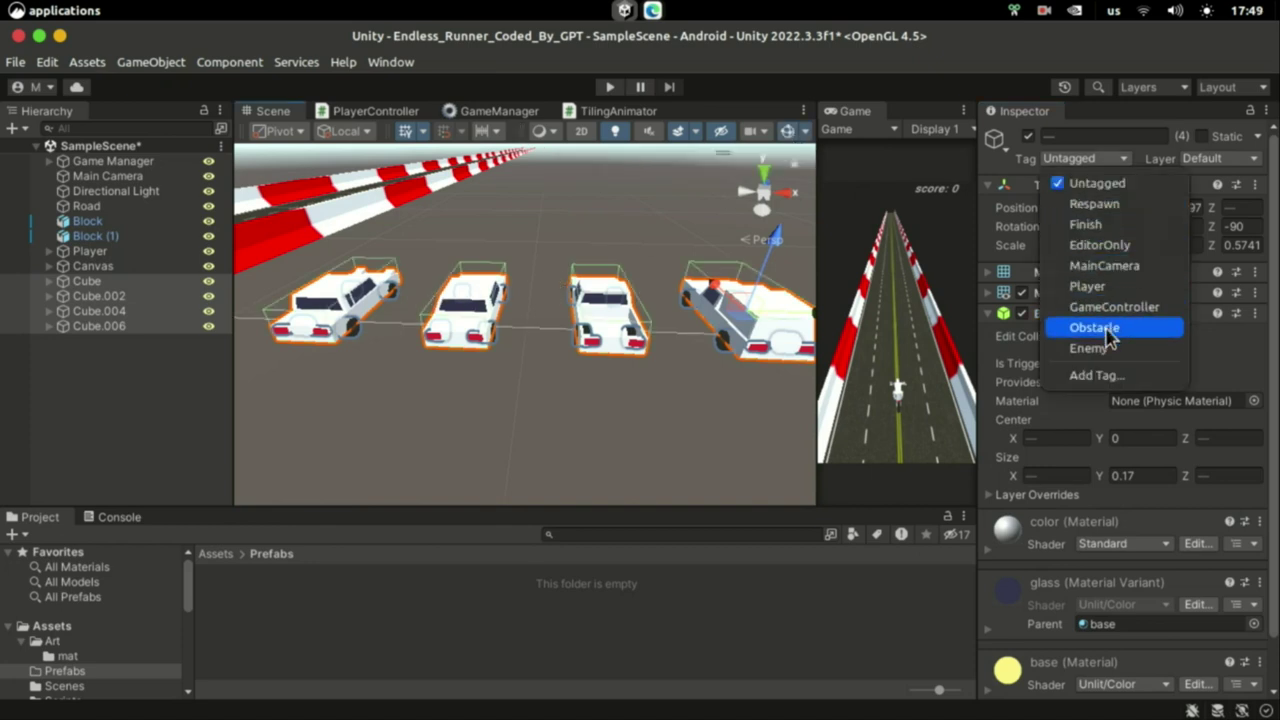
{"action": "left_click", "coordinate": [1094, 328]}
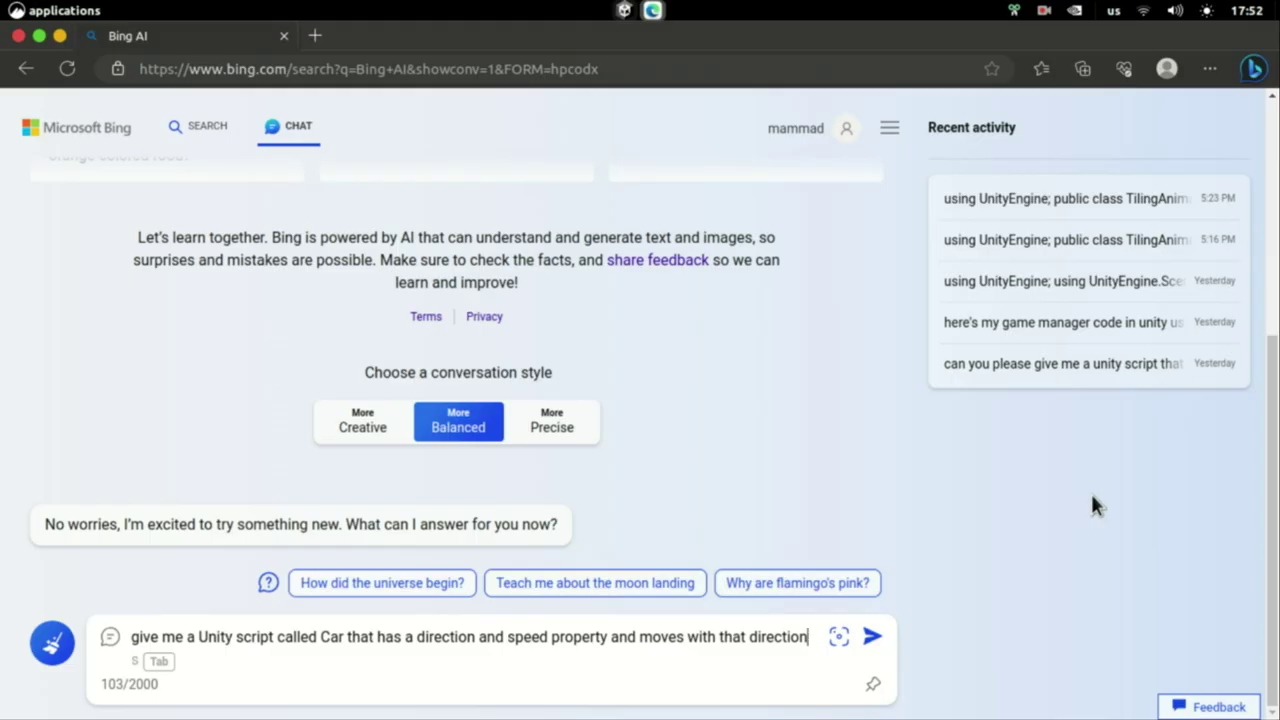
Send the Car script request, then ask for Rigidbody movement and a random speed
{"action": "key", "text": "Return"}
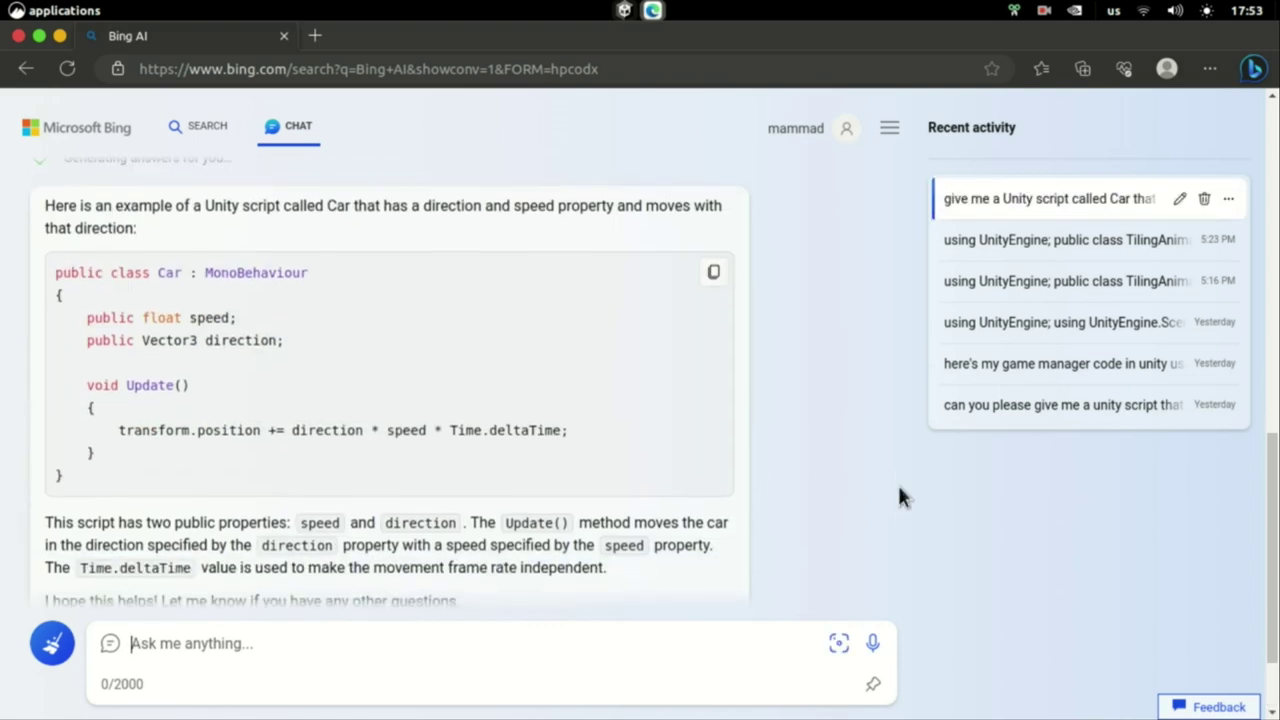
{"action": "type", "text": "move it with it's rigidbody"}
{"action": "key", "text": "Return"}
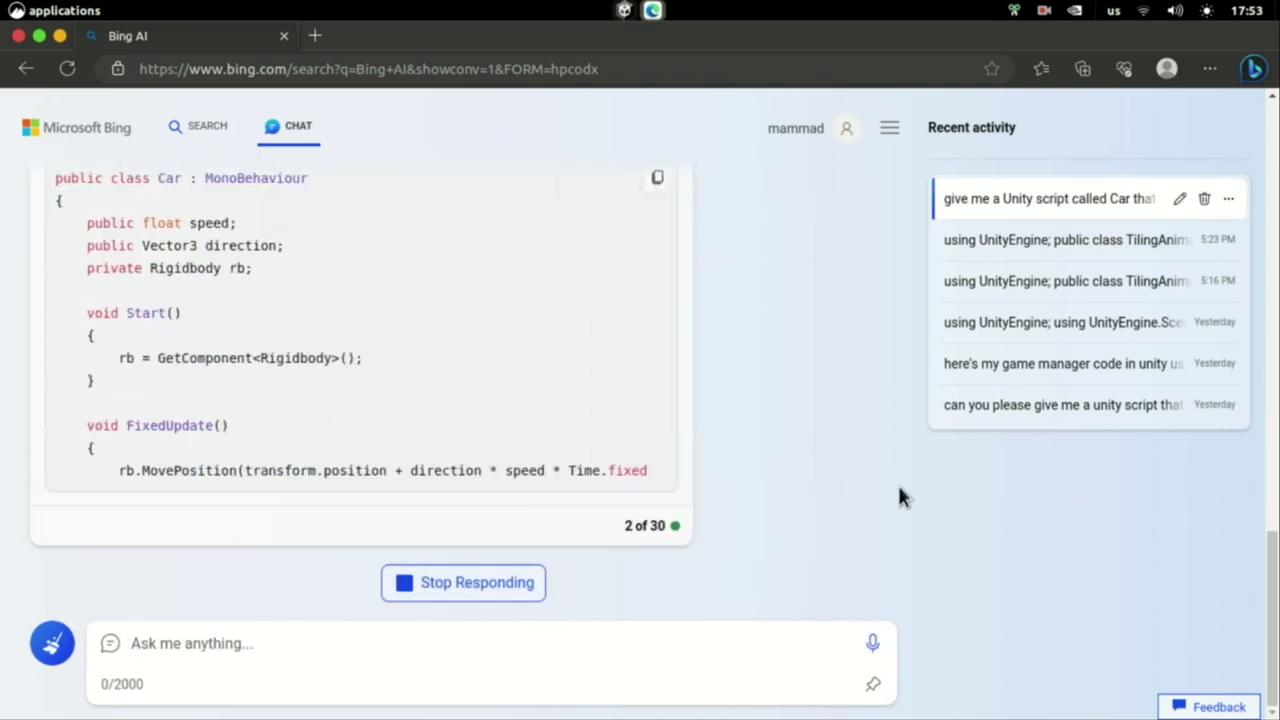
{"action": "type", "text": "make the speed random"}
{"action": "key", "text": "Return"}
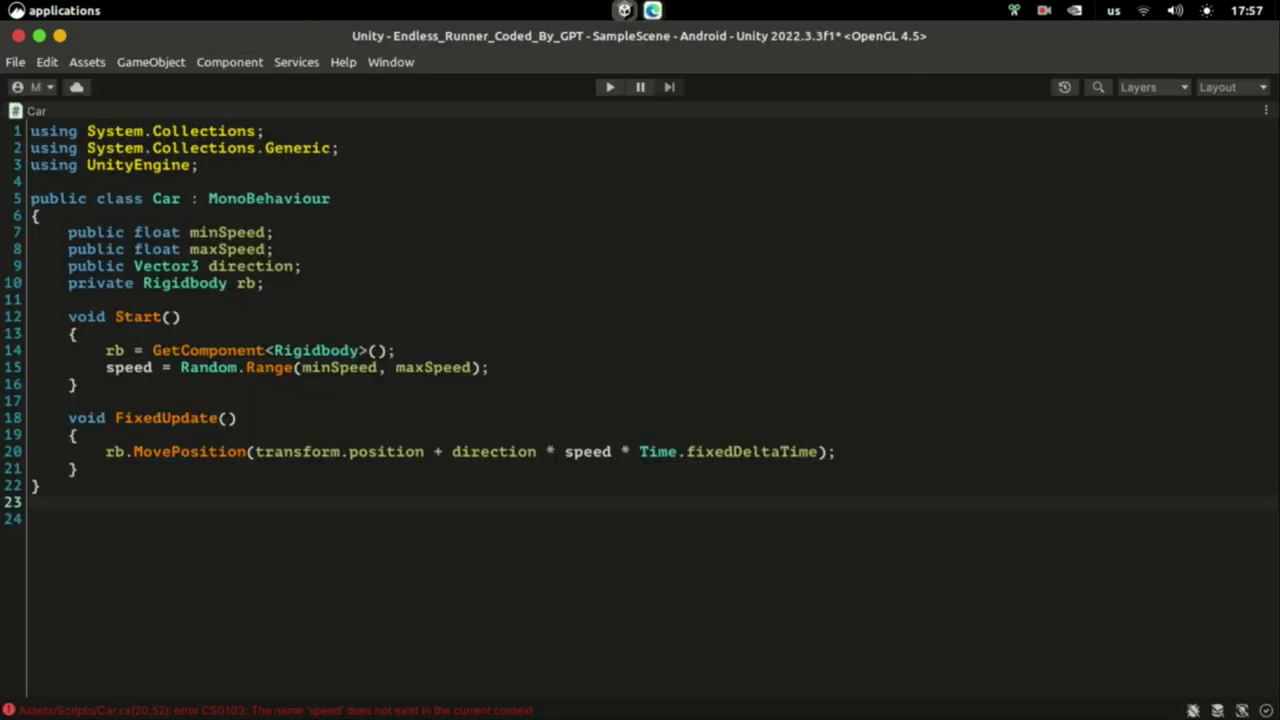
Open the console, place a car prefab on the road, and steer the bike left
{"action": "key", "text": "ctrl+shift+c"}
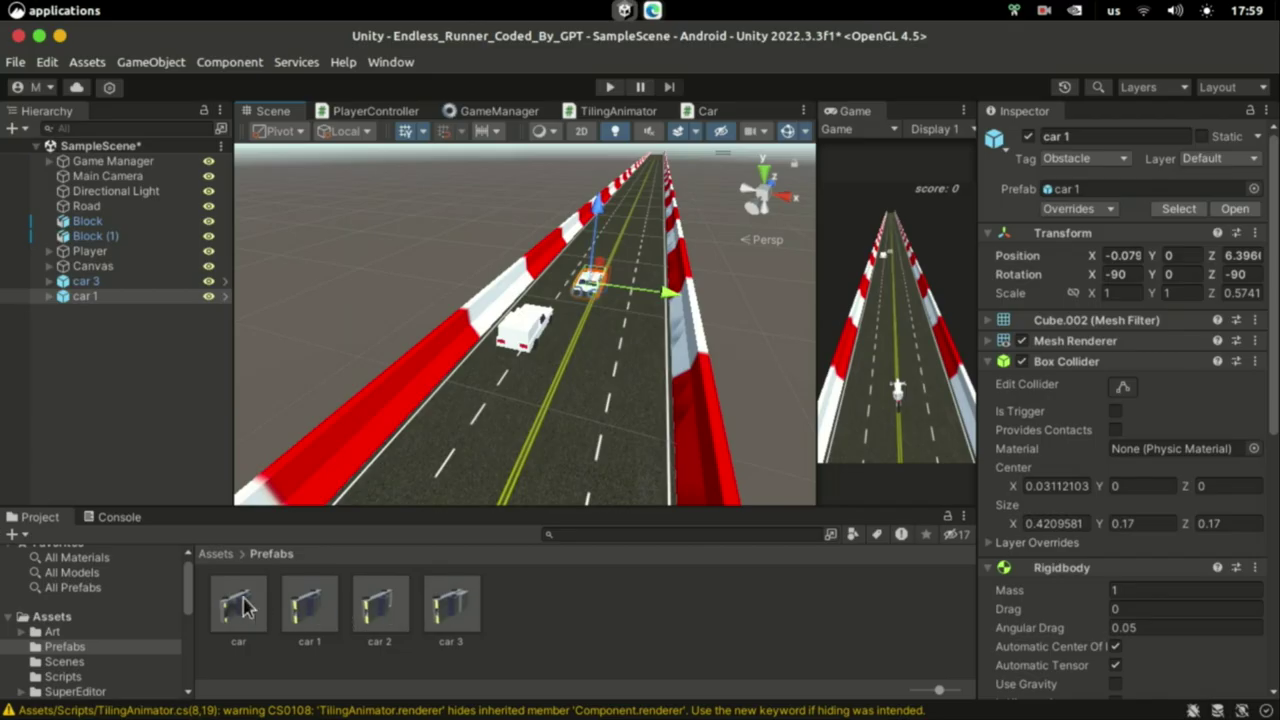
{"action": "left_click_drag", "start_coordinate": [333, 550], "coordinate": [634, 452]}
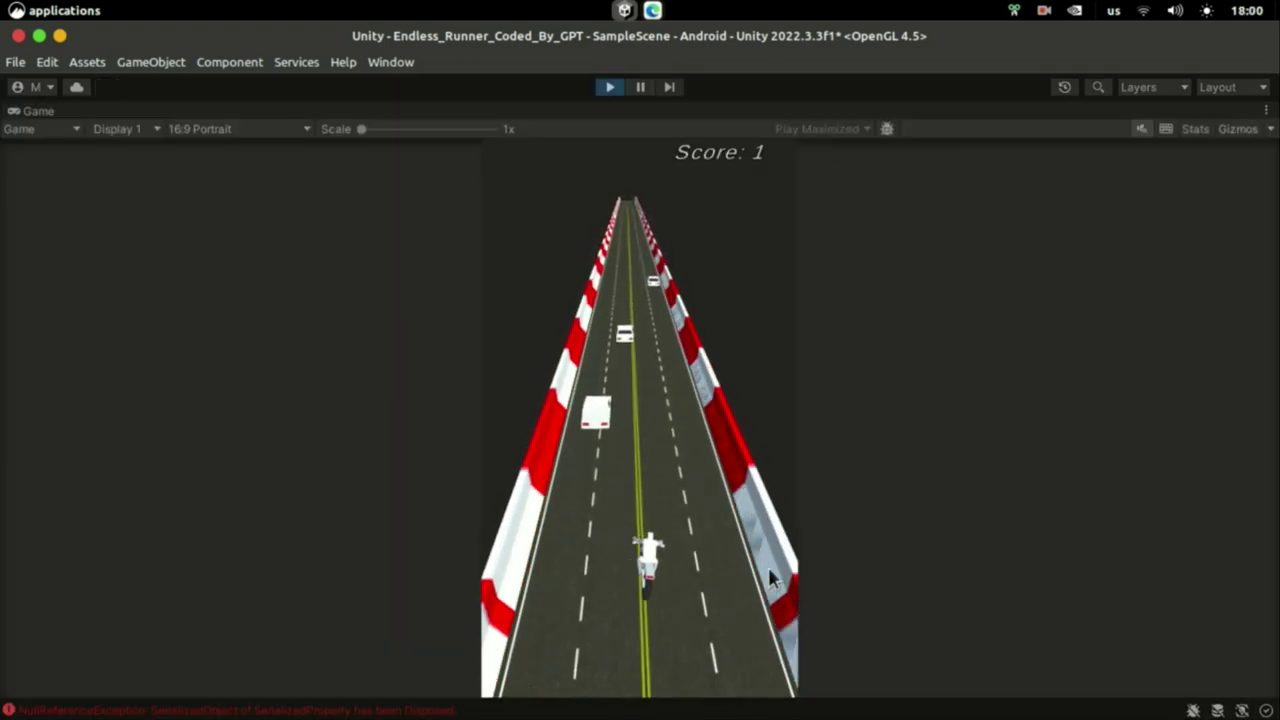
{"action": "key", "text": "Left"}
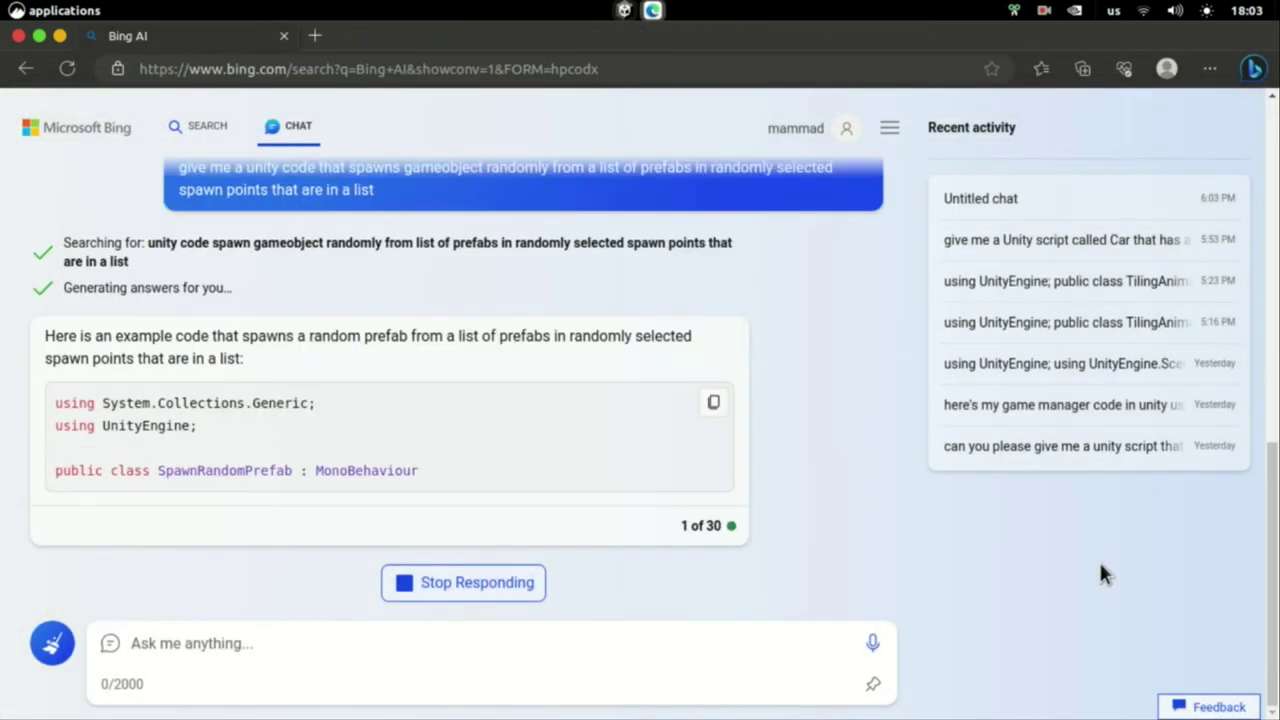
Request repeated spawning with a delay, then add the car prefabs to the spawner's Prefabs list
{"action": "type", "text": "I want it to spawn repeatedly with a bit of delay in"}
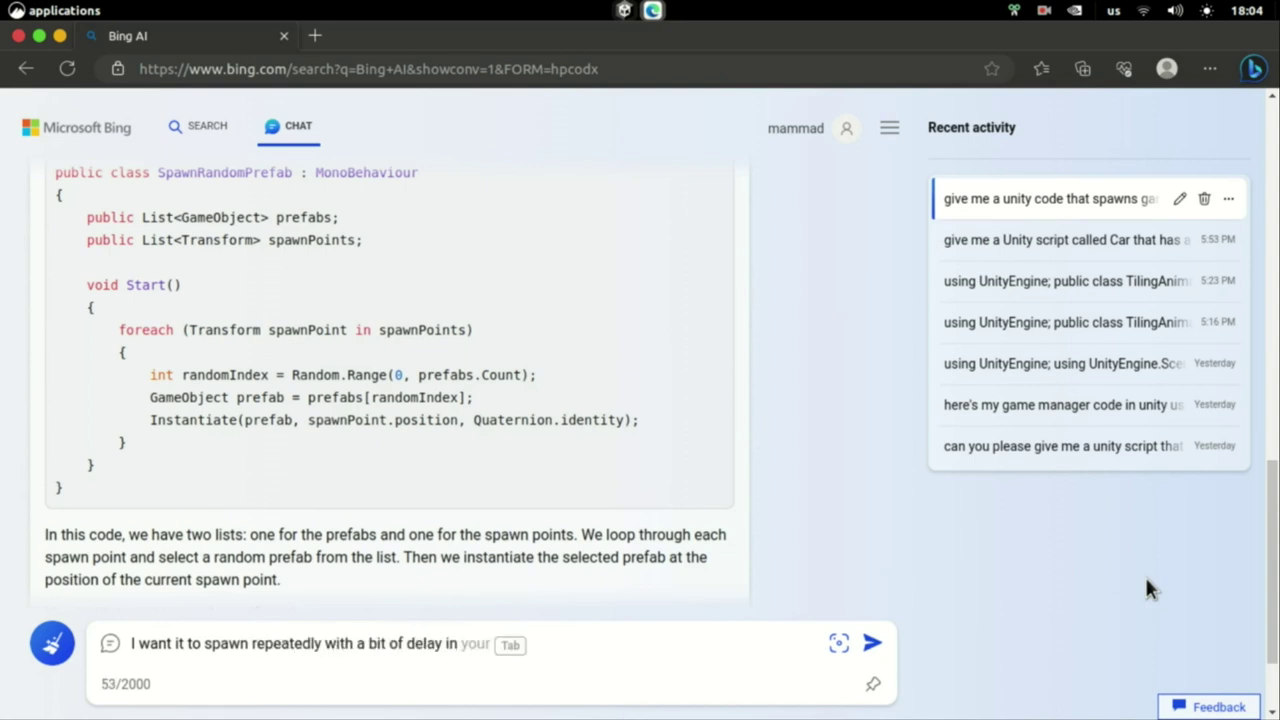
{"action": "type", "text": " as well"}
{"action": "key", "text": "Return"}
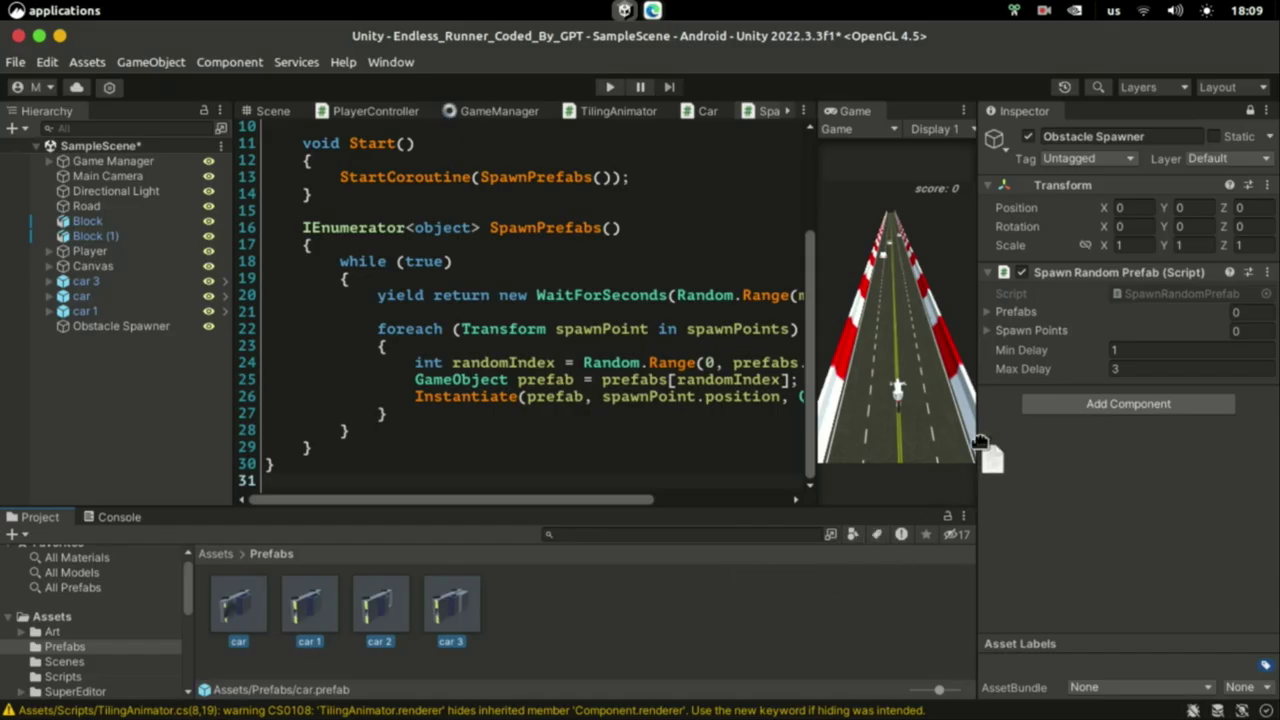
{"action": "left_click_drag", "start_coordinate": [979, 443], "coordinate": [1030, 316]}
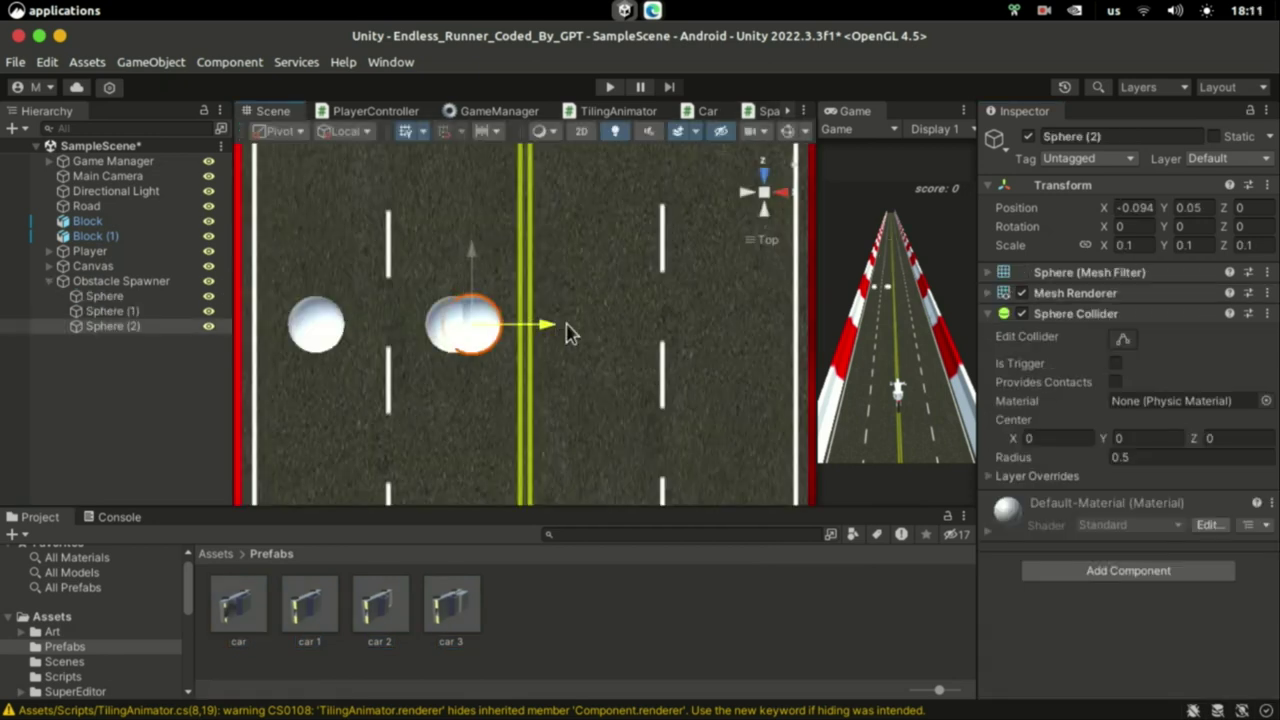
Position and duplicate the spheres into four lane spawn points and assign them to Spawn Points
{"action": "left_click_drag", "start_coordinate": [569, 334], "coordinate": [810, 332]}
{"action": "key", "text": "ctrl+d"}
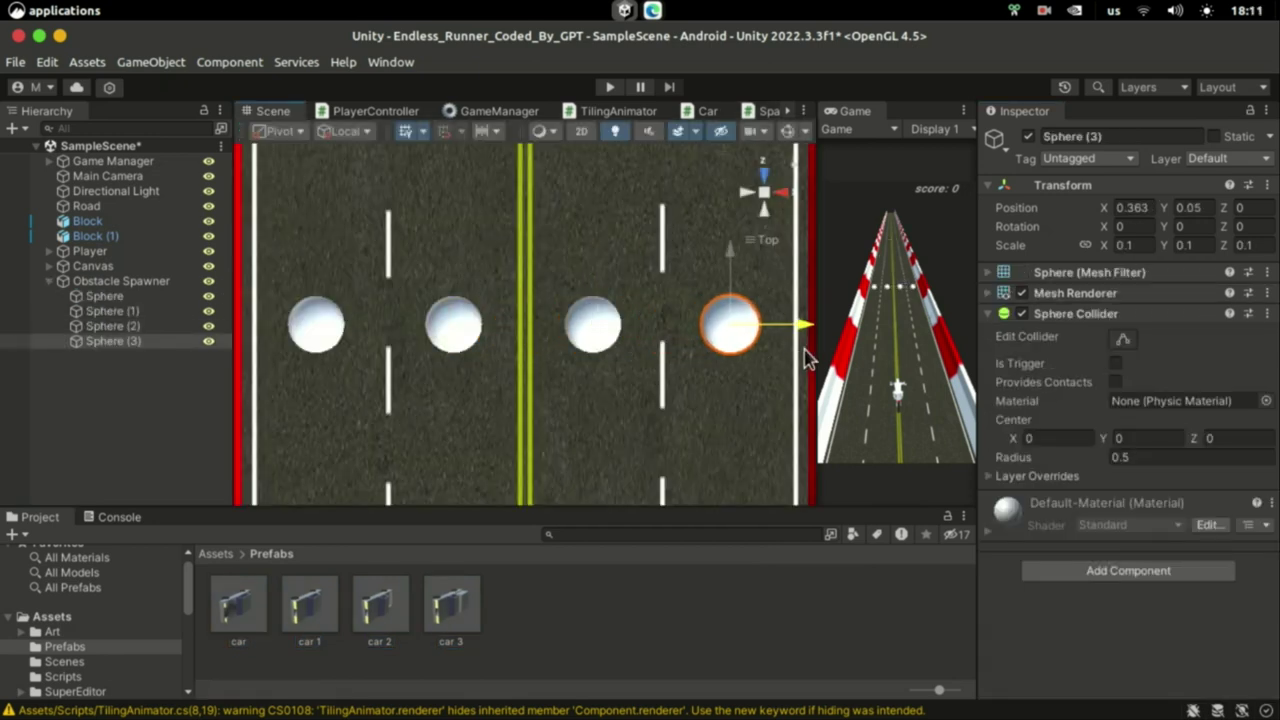
{"action": "left_click", "coordinate": [118, 281]}
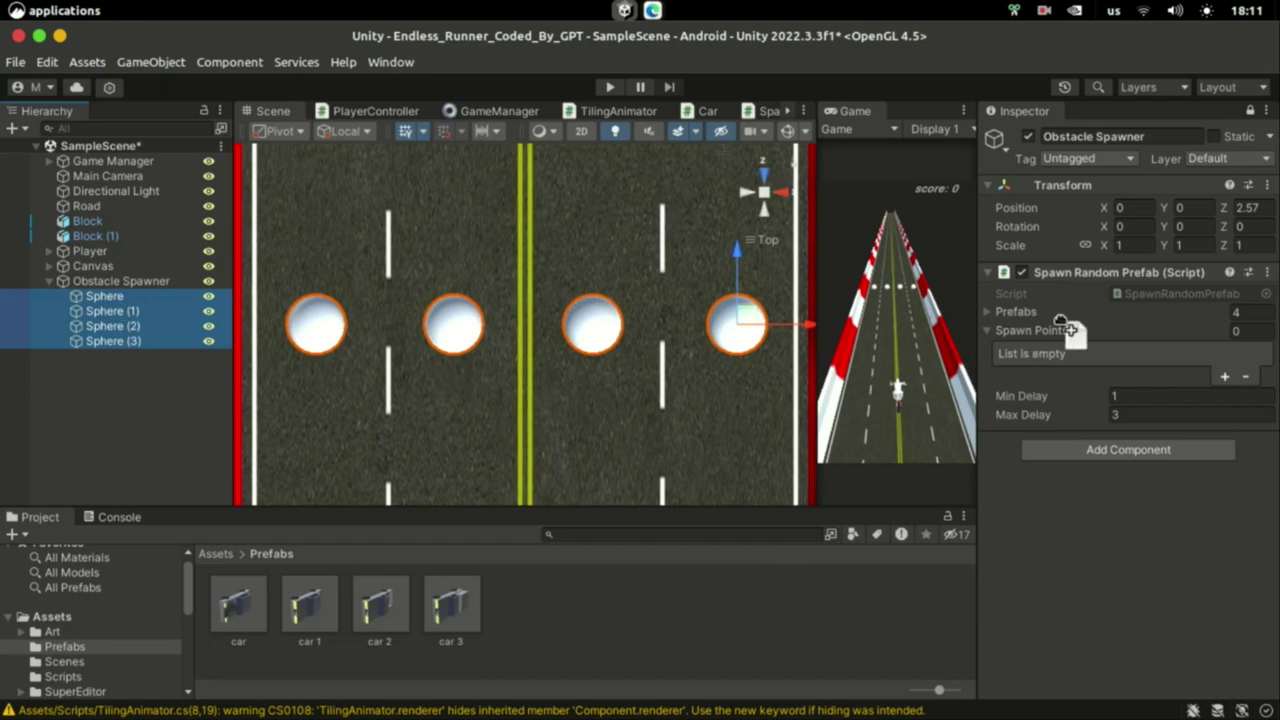
{"action": "left_click_drag", "start_coordinate": [1068, 343], "coordinate": [1062, 340]}
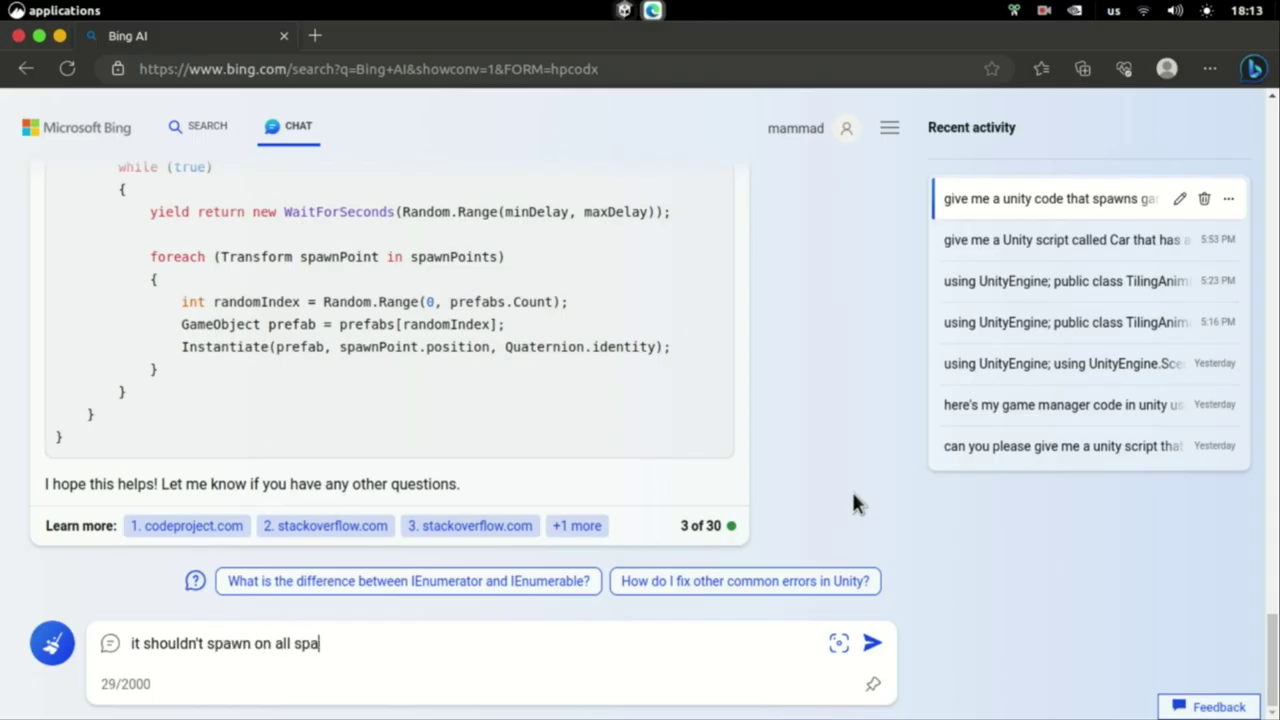
Ask Bing Chat not to spawn at all points every time, and steer the bike across lanes
{"action": "type", "text": "wn points every time"}
{"action": "key", "text": "Return"}
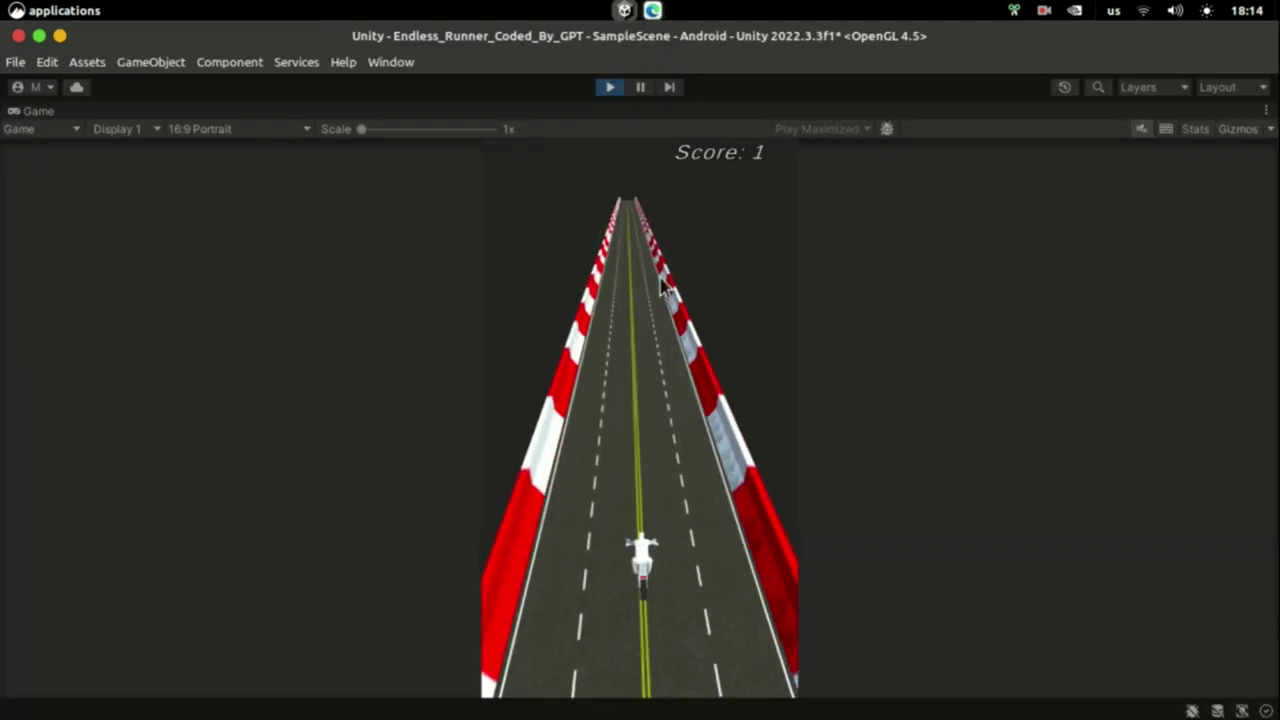
{"action": "left_click_drag", "start_coordinate": [660, 660], "coordinate": [815, 705]}
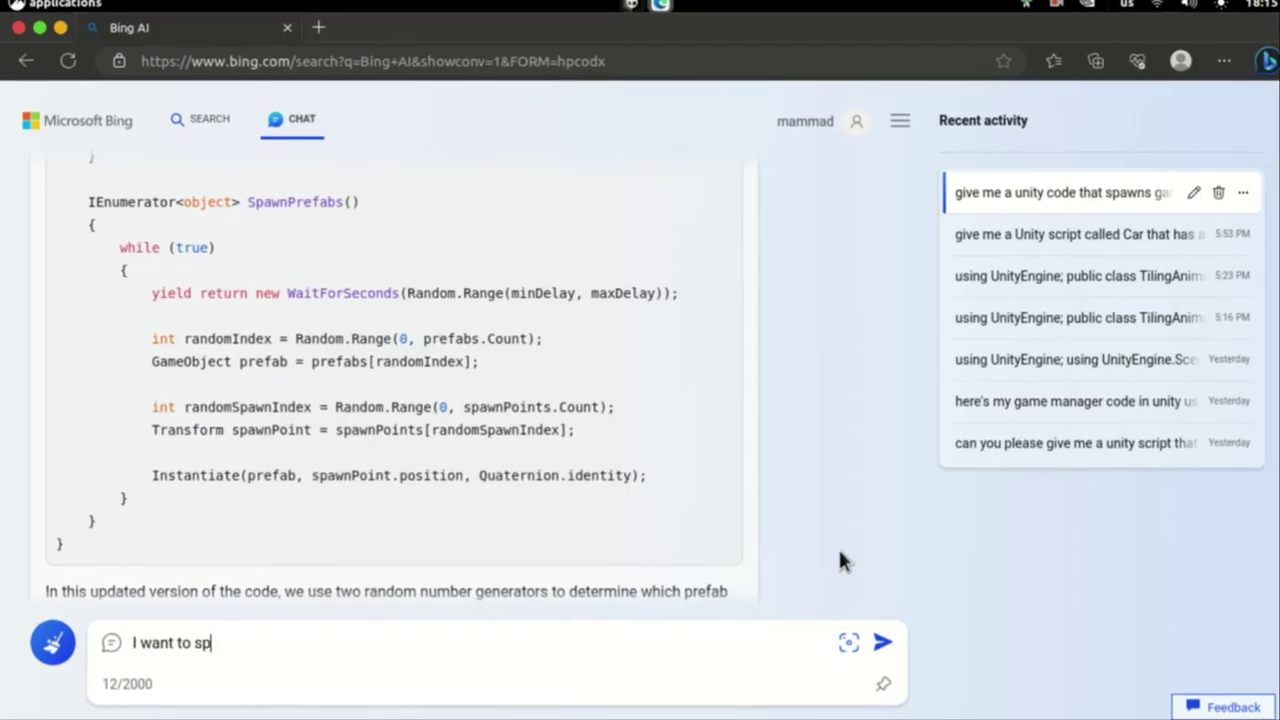
Ask Bing Chat to spawn prefabs with a specified rotation, e.g. (-90, 0, 90)
{"action": "type", "text": "awn the prefabs with a rotation I spe"}
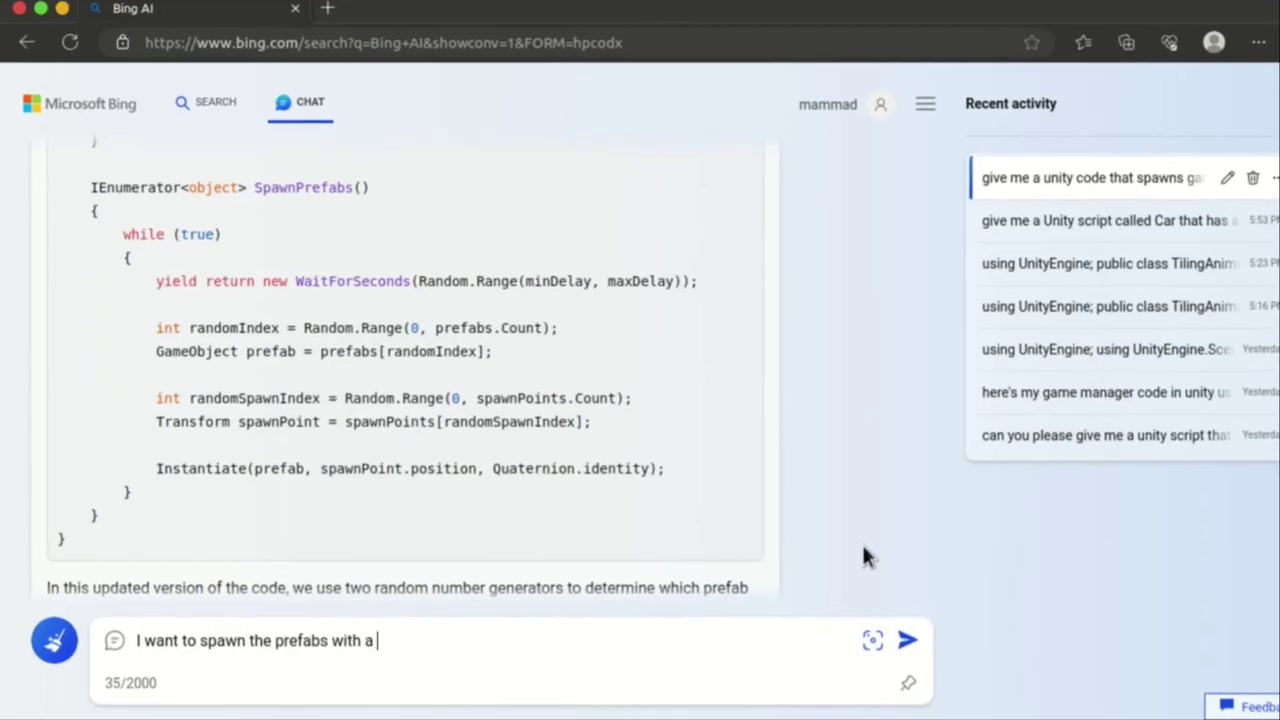
{"action": "type", "text": "cify, for example (-90, 0 90)"}
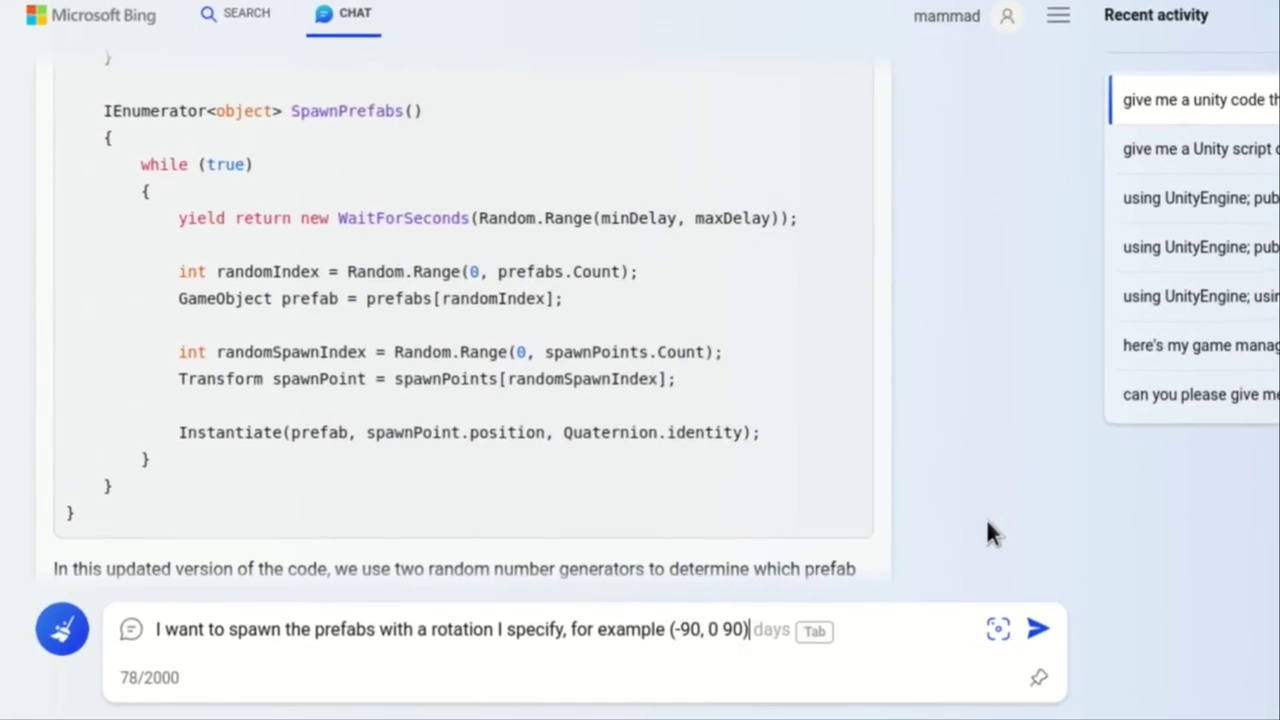
{"action": "key", "text": "Return"}
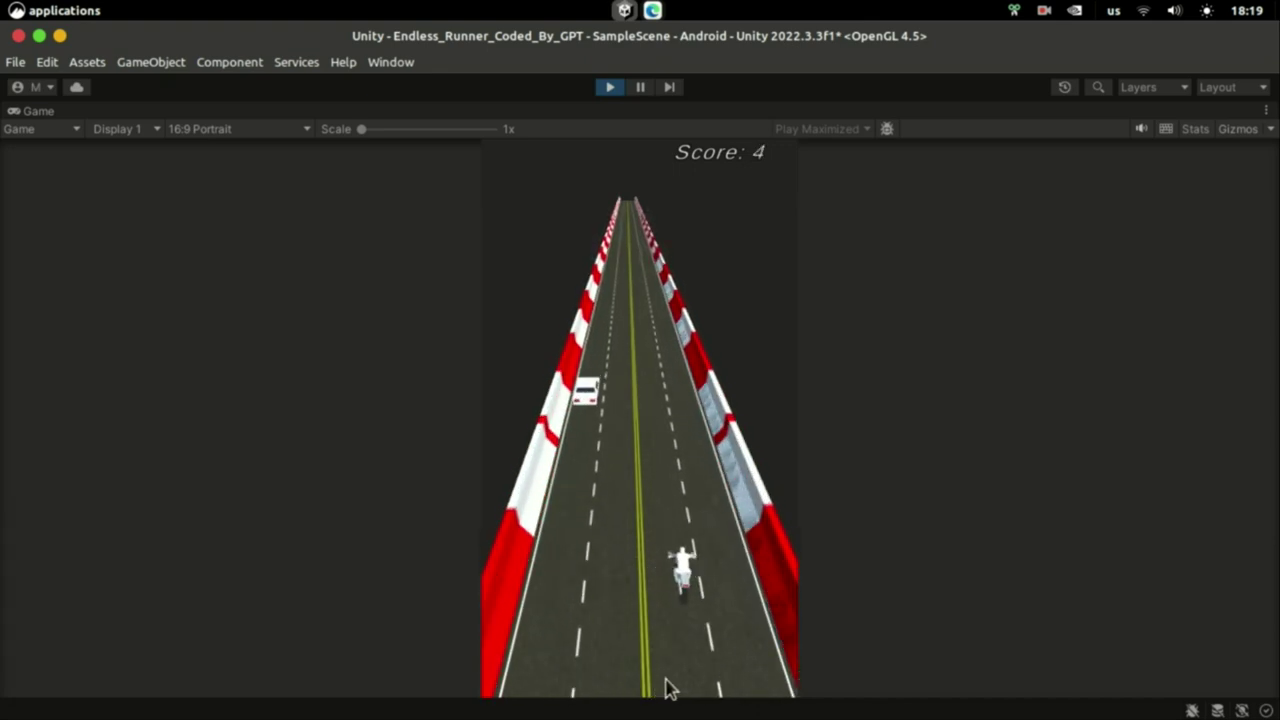
Steer the bike left, left, right, then left between lanes to dodge cars
{"action": "key", "text": "Left"}
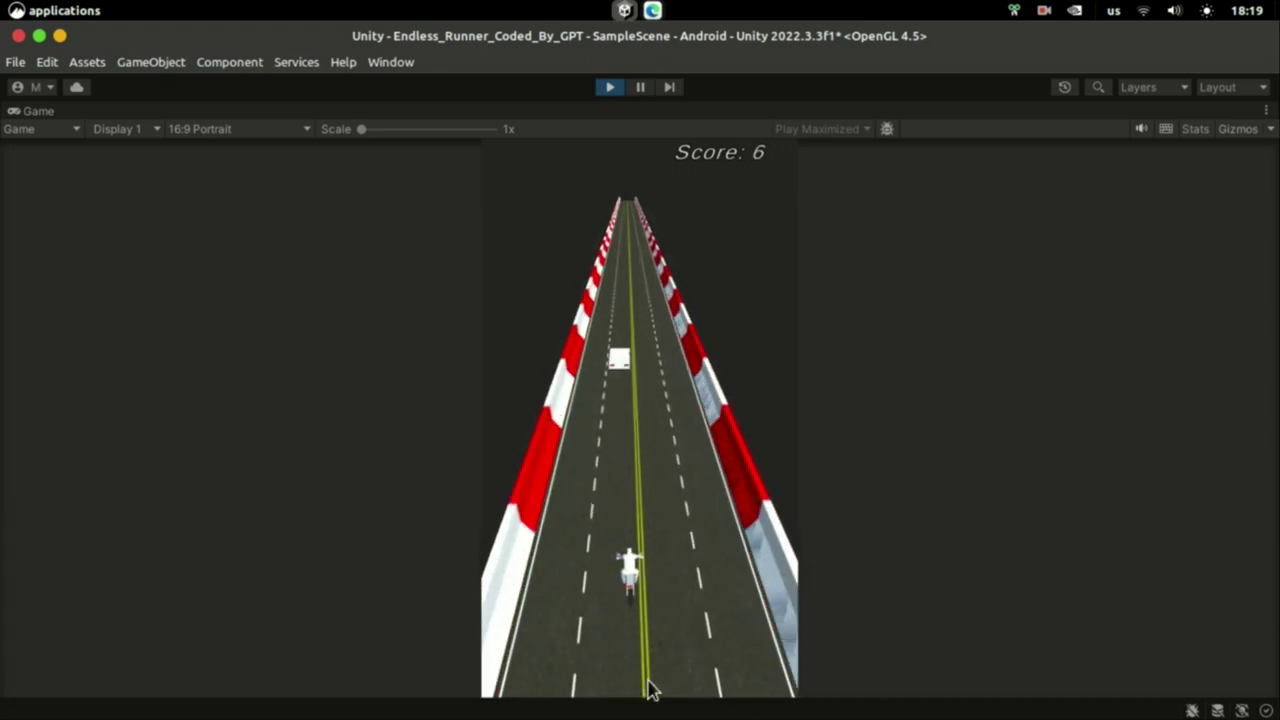
{"action": "key", "text": "Left"}
{"action": "key", "text": "Right"}
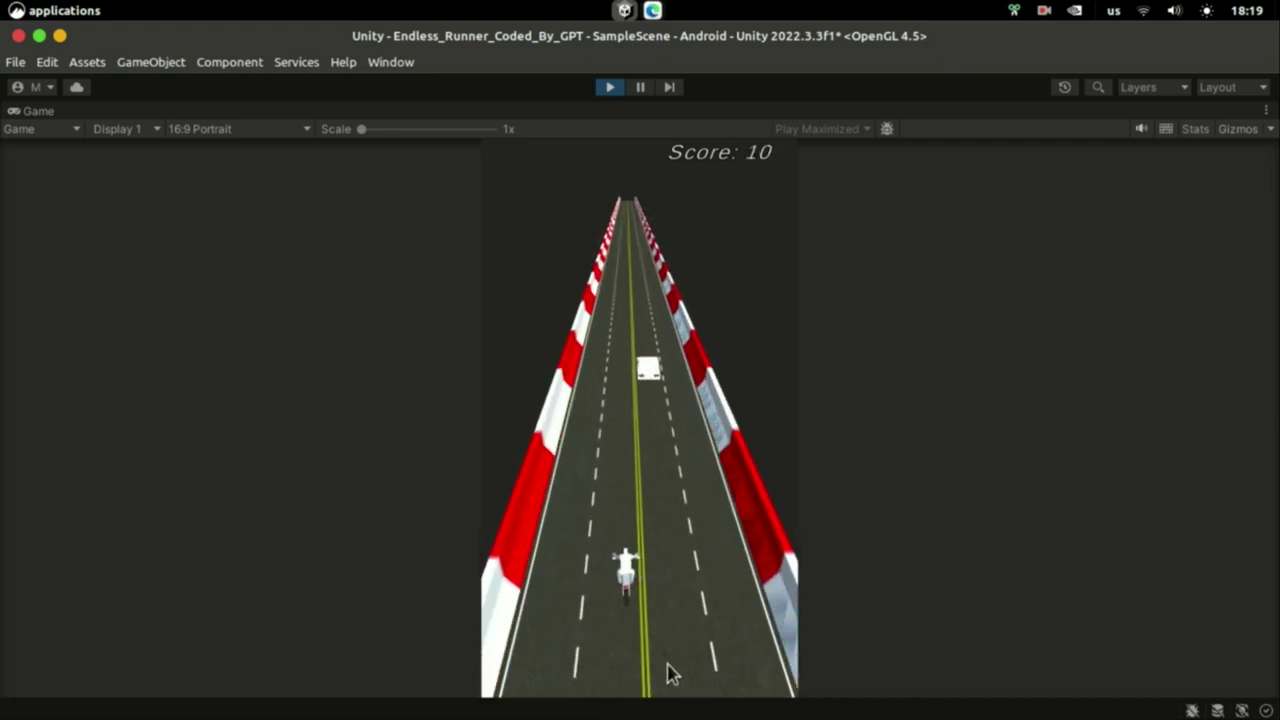
{"action": "key", "text": "Left"}
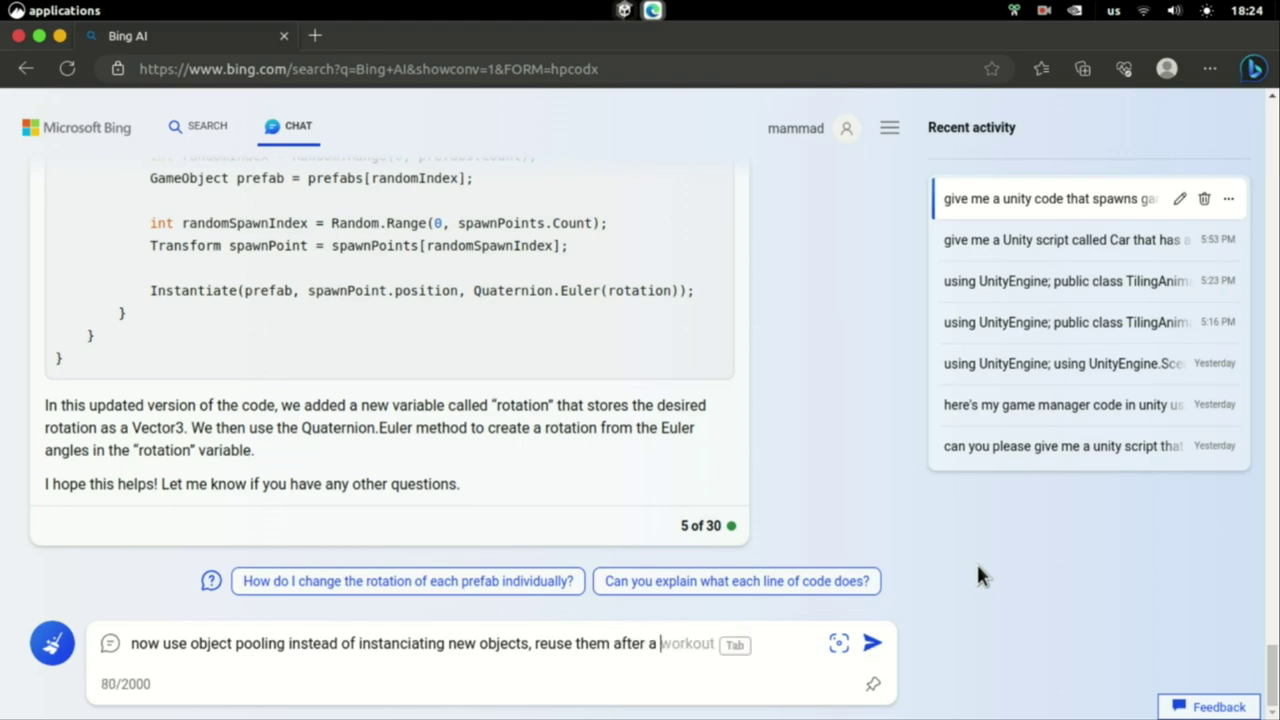
Send the request to reuse objects after a few seconds, then scroll up to the reply's start
{"action": "type", "text": "few seconds"}
{"action": "key", "text": "Return"}
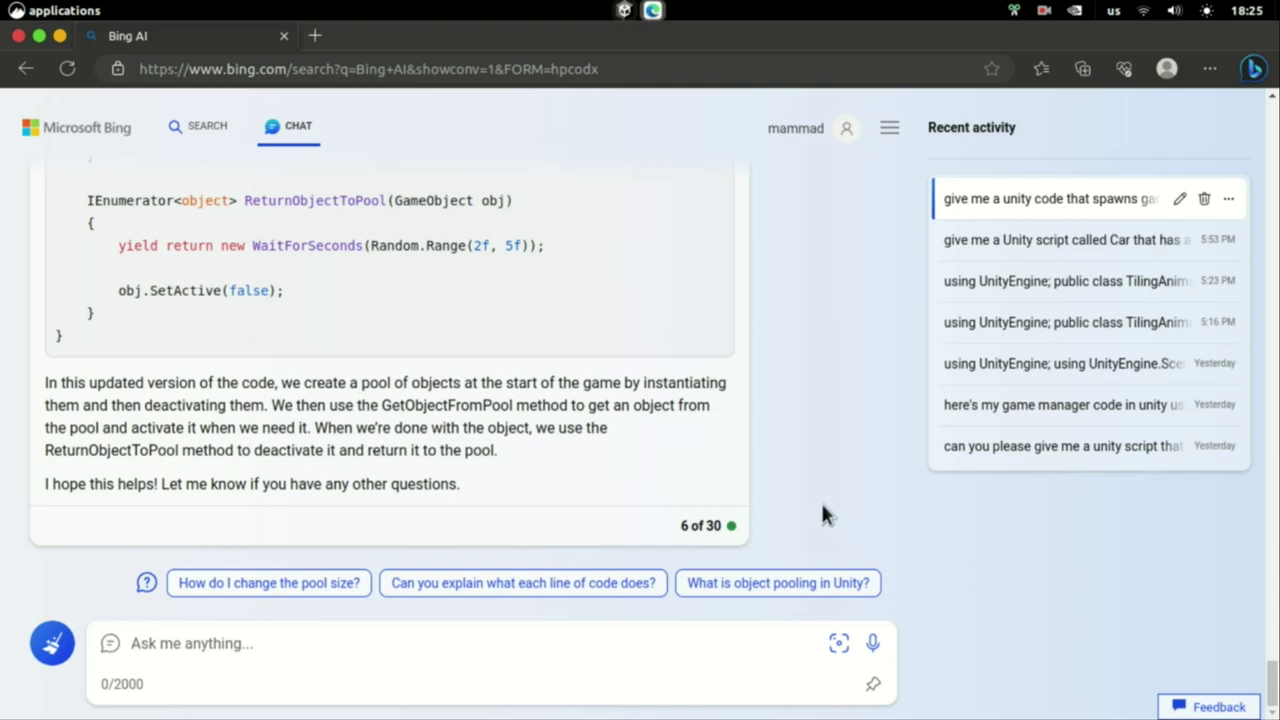
{"action": "scroll", "coordinate": [822, 514], "scroll_direction": "up", "scroll_amount": 5}
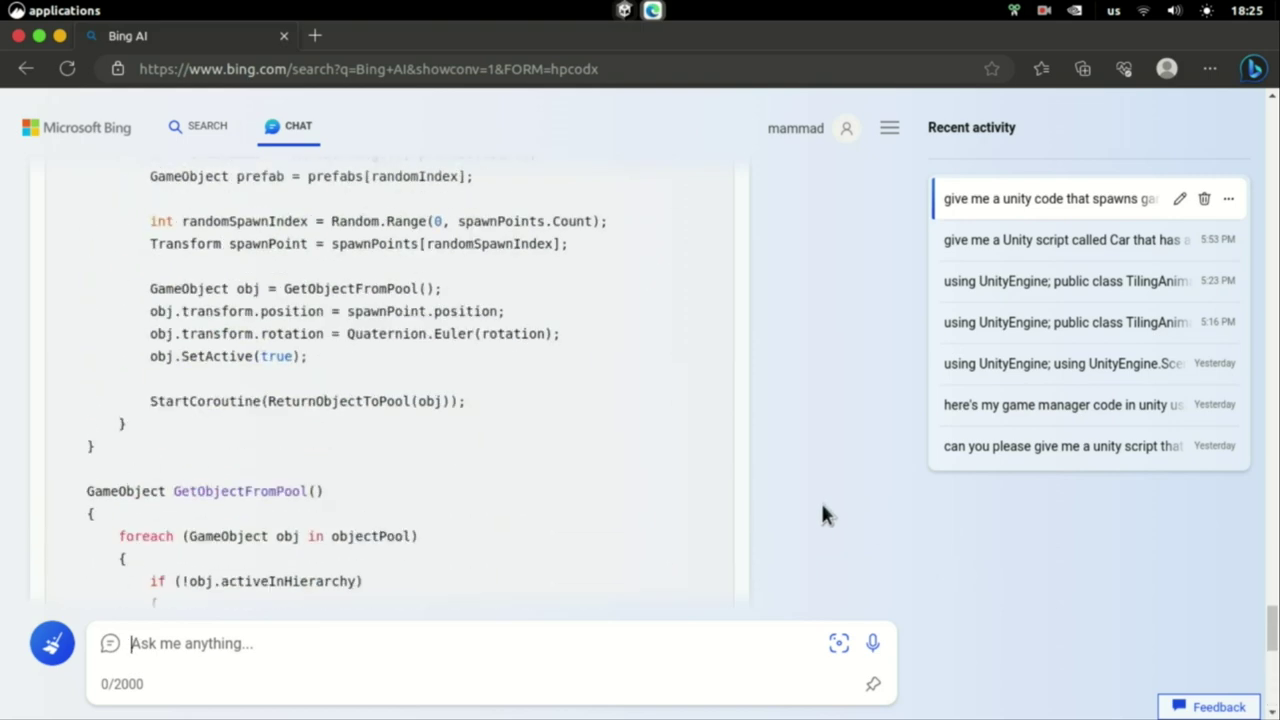
{"action": "scroll", "coordinate": [822, 514], "scroll_direction": "up", "scroll_amount": 6}
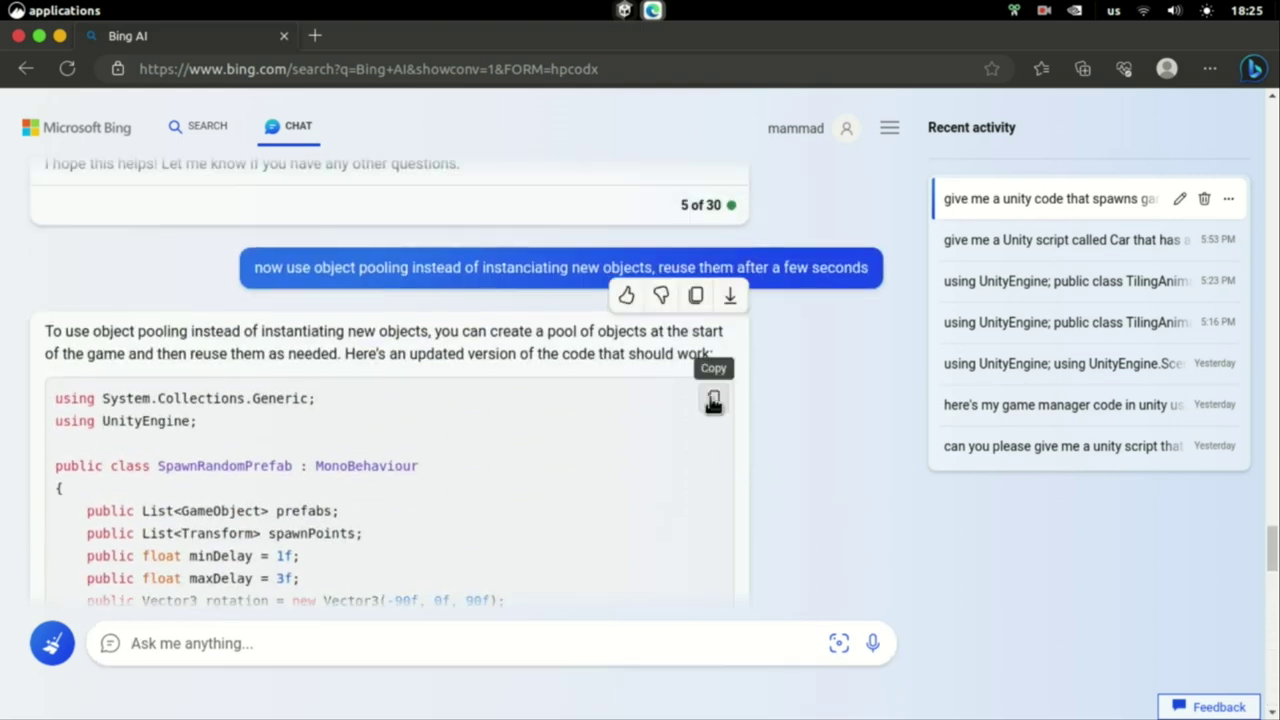
Paste the object-pooling code over SpawnRandomPrefab and view the CS0136 error in Console
{"action": "left_click", "coordinate": [713, 400]}
{"action": "key", "text": "alt+Tab"}
{"action": "key", "text": "ctrl+a"}
{"action": "key", "text": "ctrl+v"}
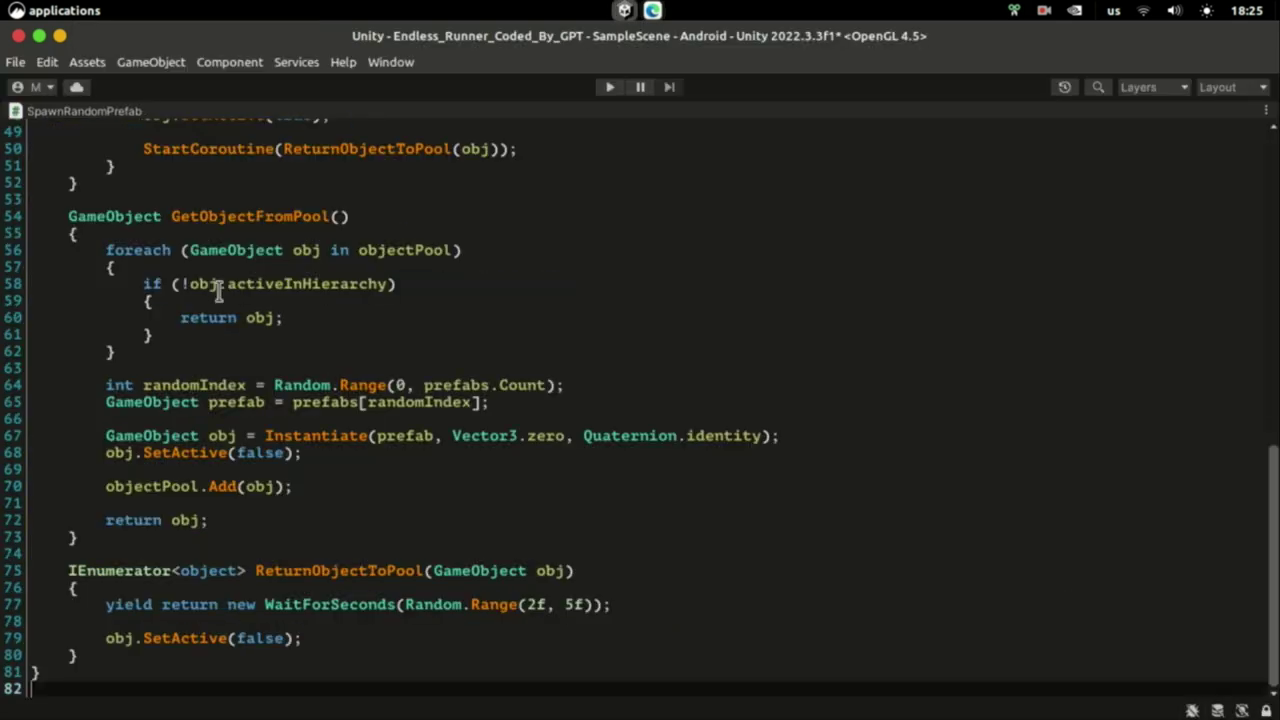
{"action": "left_click", "coordinate": [257, 710]}
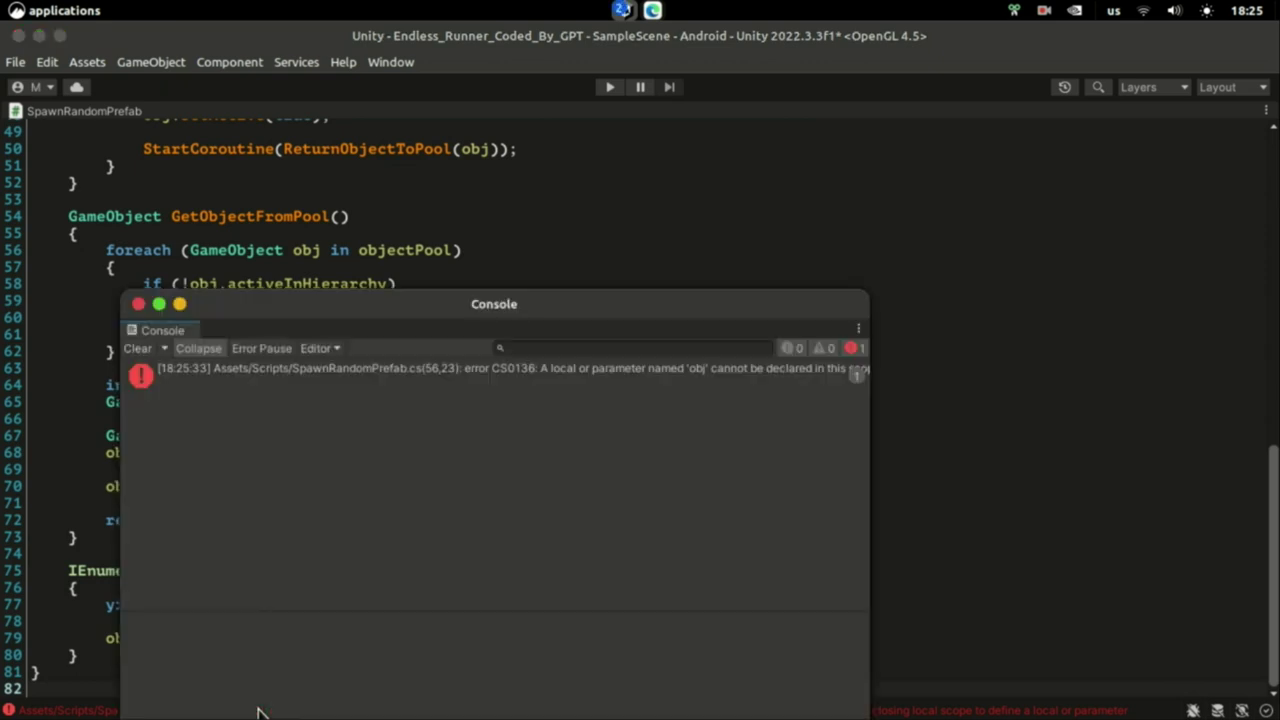
{"action": "left_click", "coordinate": [686, 388]}
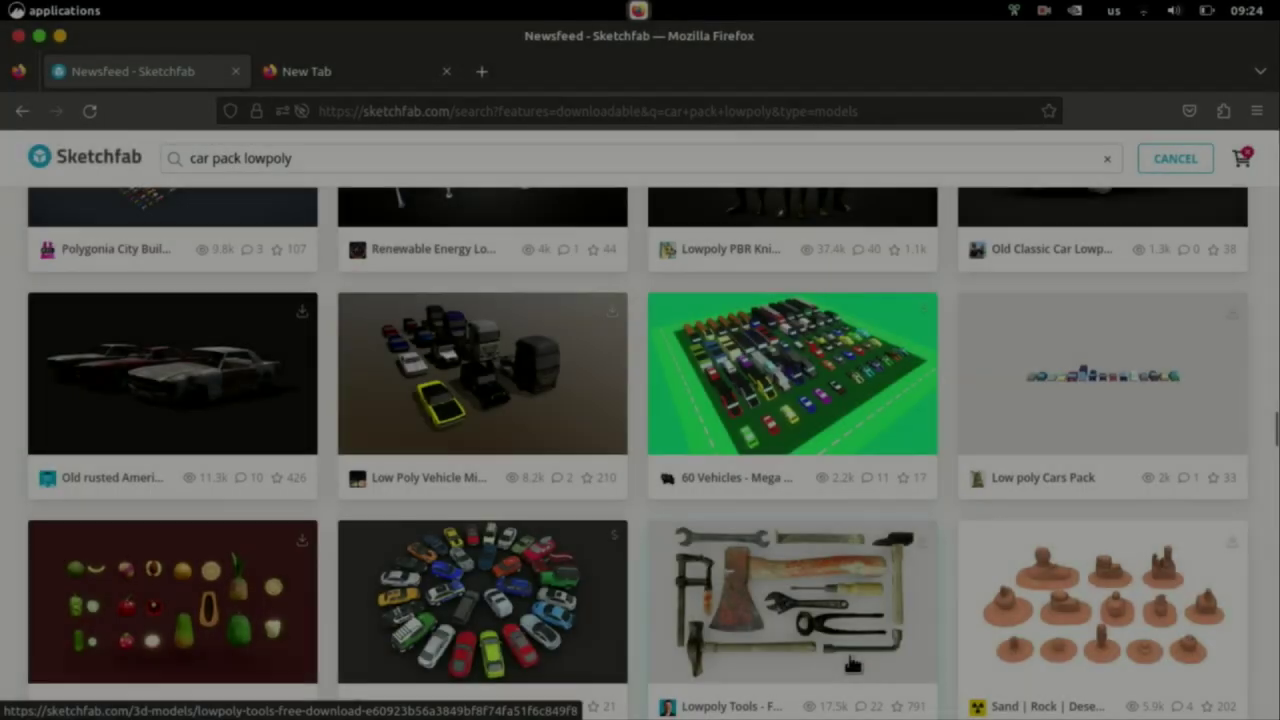
{"action": "scroll", "coordinate": [852, 664], "scroll_direction": "up", "scroll_amount": 10}
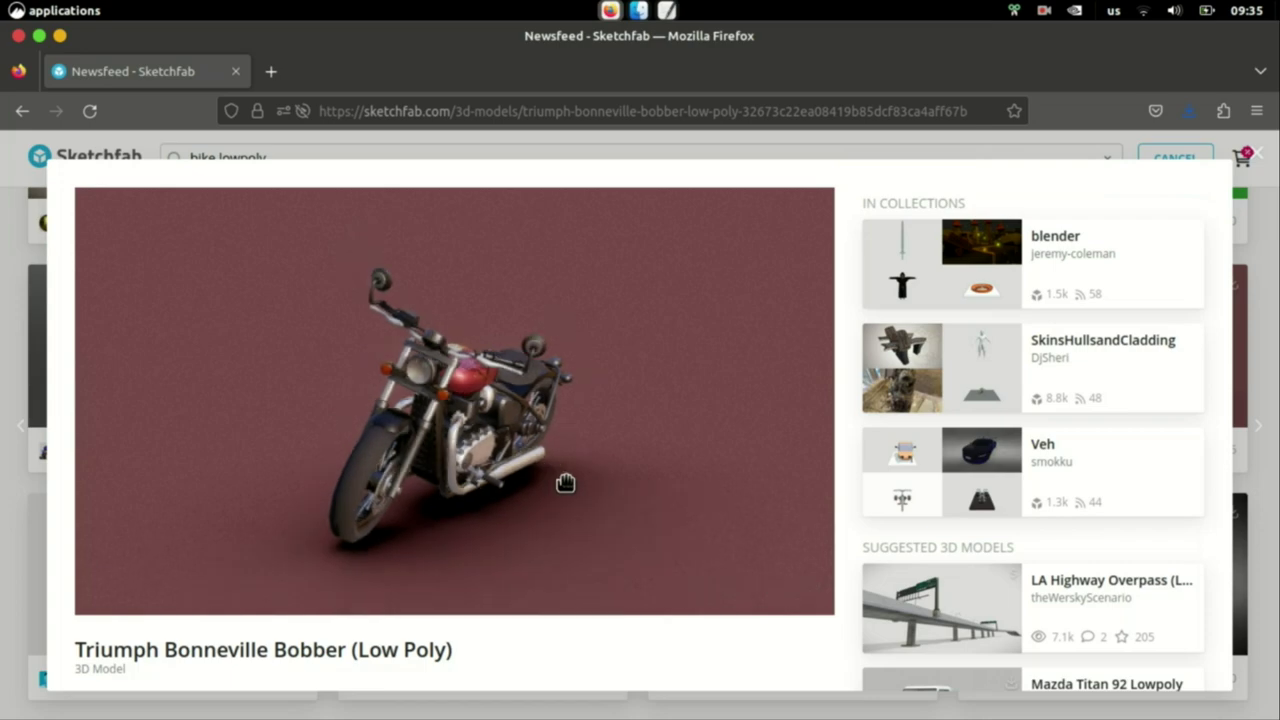
Scroll the Sketchfab results and rotate the Triumph Bonneville Bobber model in the viewer
{"action": "left_click_drag", "start_coordinate": [490, 458], "coordinate": [686, 431]}
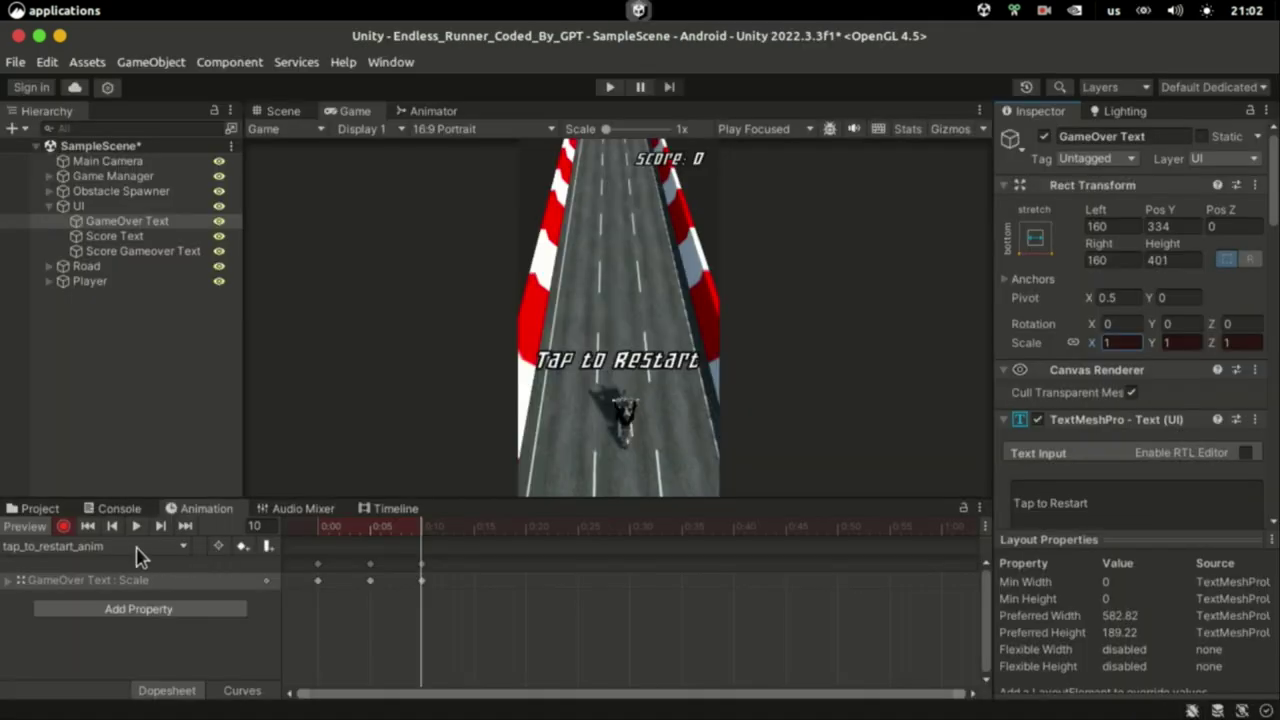
Preview the Tap to Restart scale animation, then orbit the Scene view around the motorcycle
{"action": "left_click", "coordinate": [136, 526]}
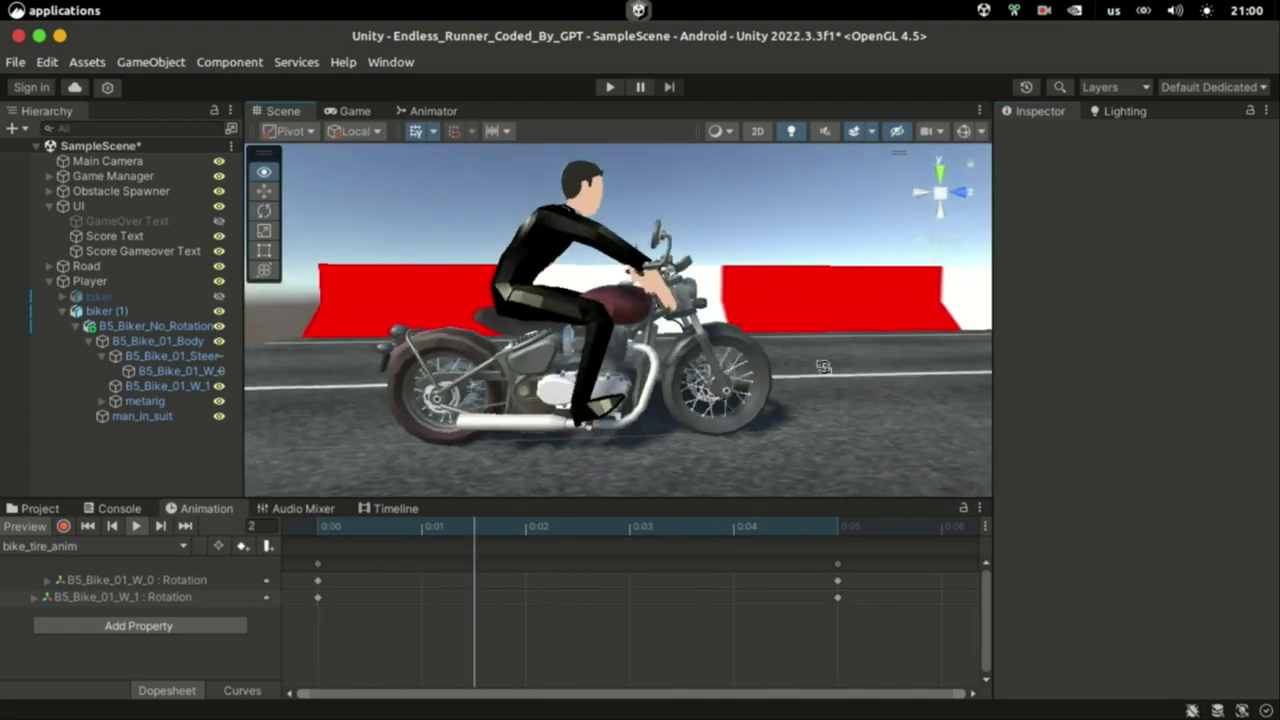
{"action": "left_click_drag", "start_coordinate": [823, 367], "coordinate": [503, 385], "text": "alt"}
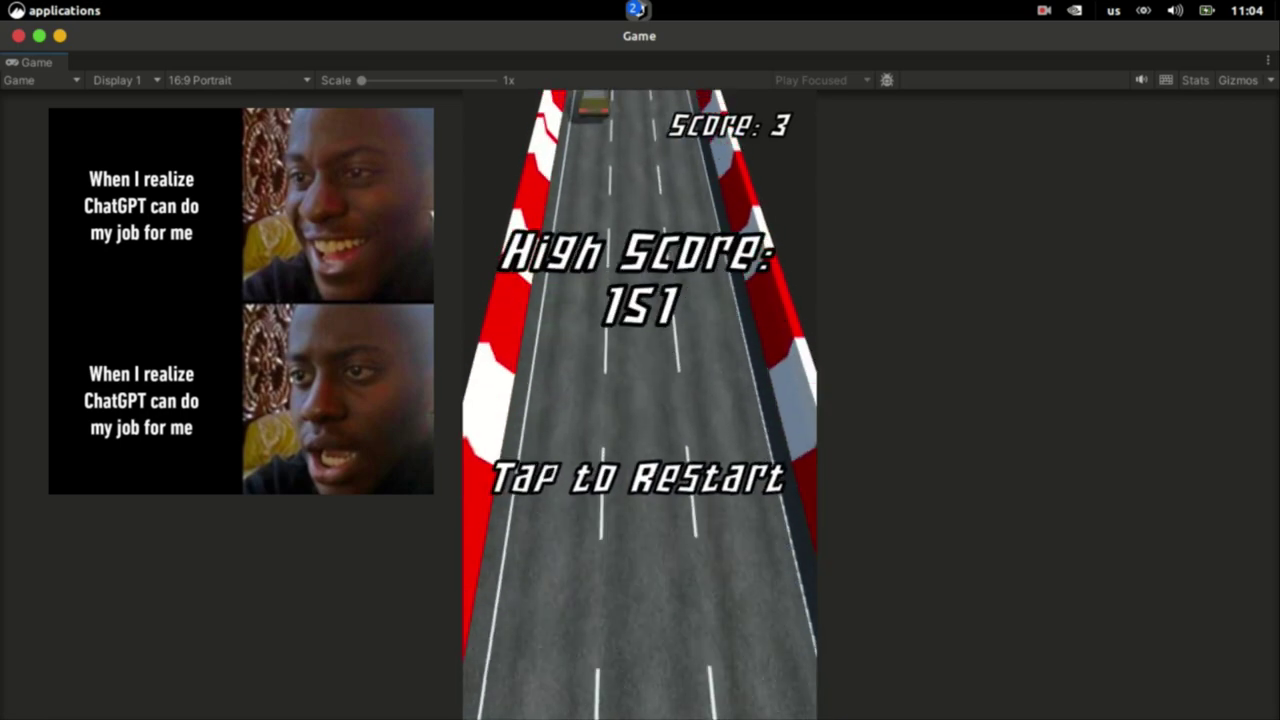
Restart with Space and weave between middle and left lanes past traffic, reaching score 28
{"action": "key", "text": "space"}
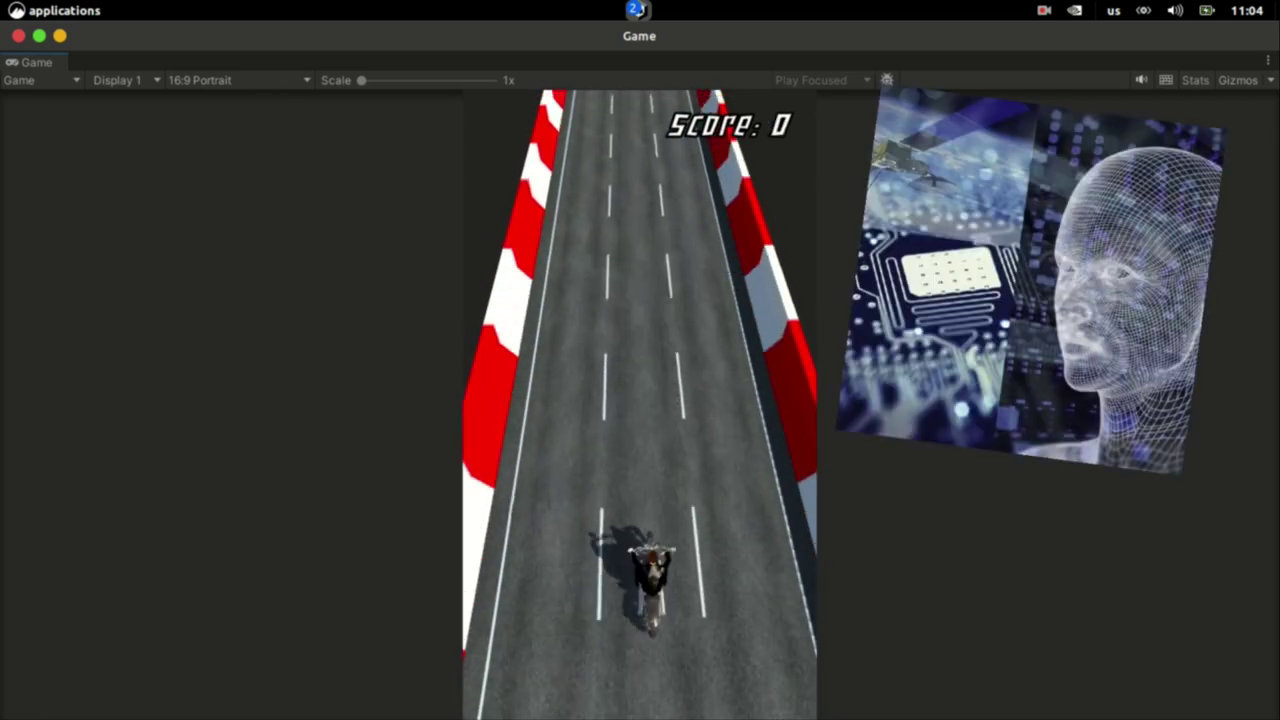
{"action": "key", "text": "Right"}
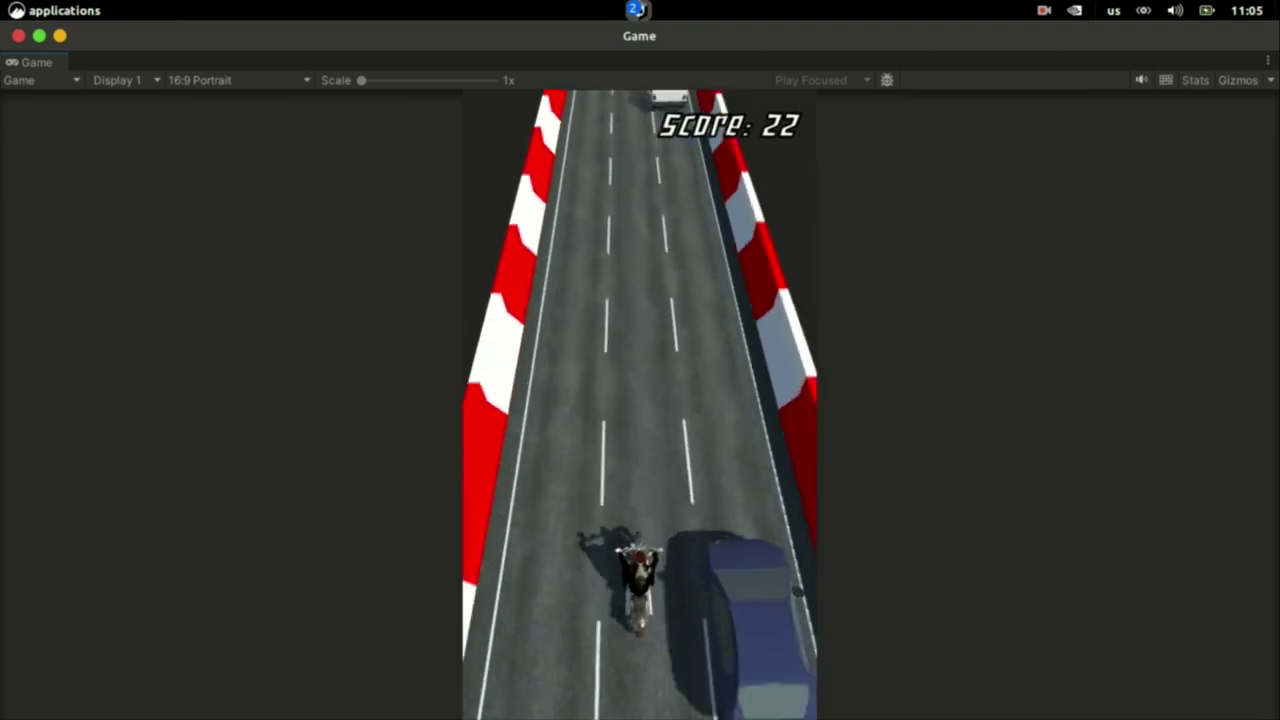
{"action": "key", "text": "Left"}
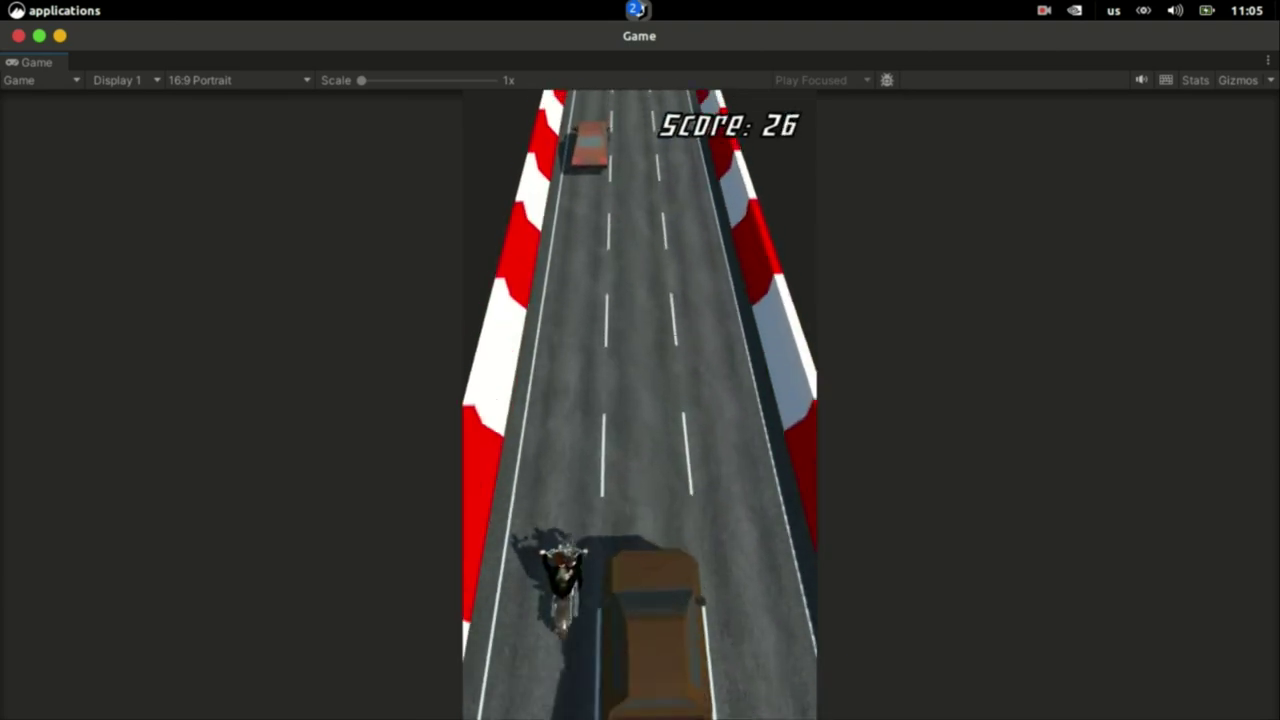
{"action": "key", "text": "Right"}
{"action": "key", "text": "Left"}
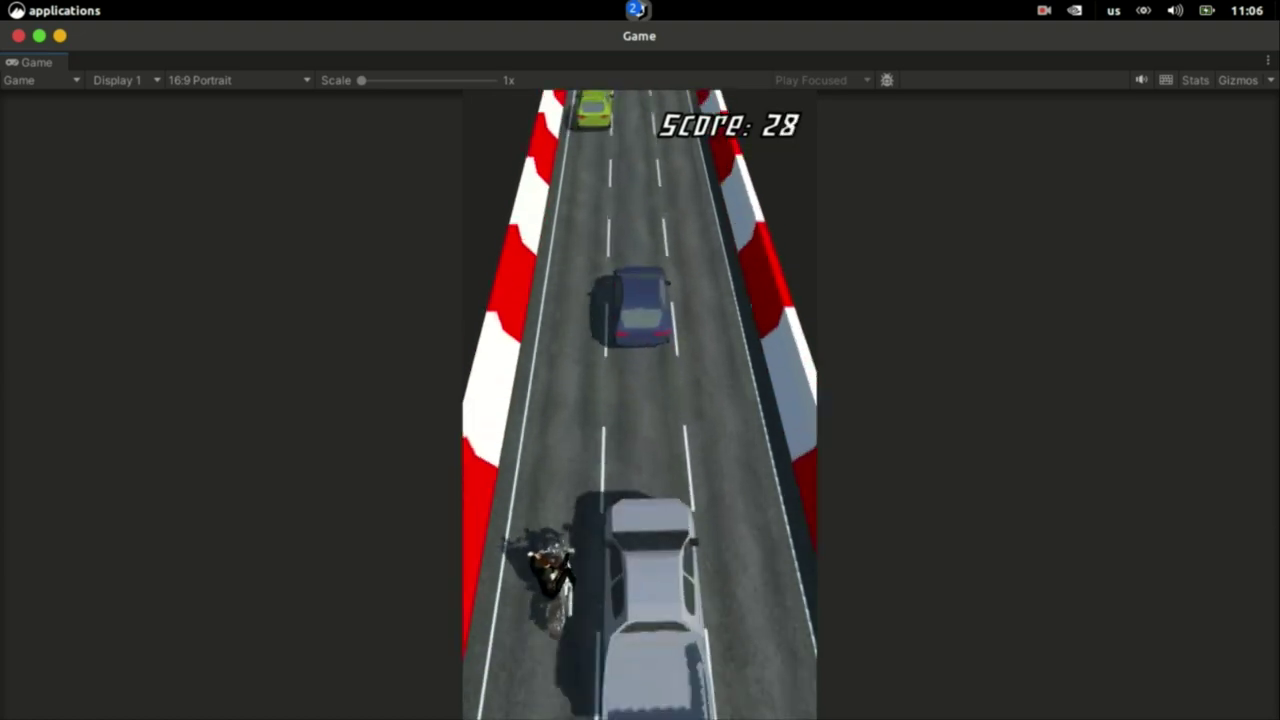